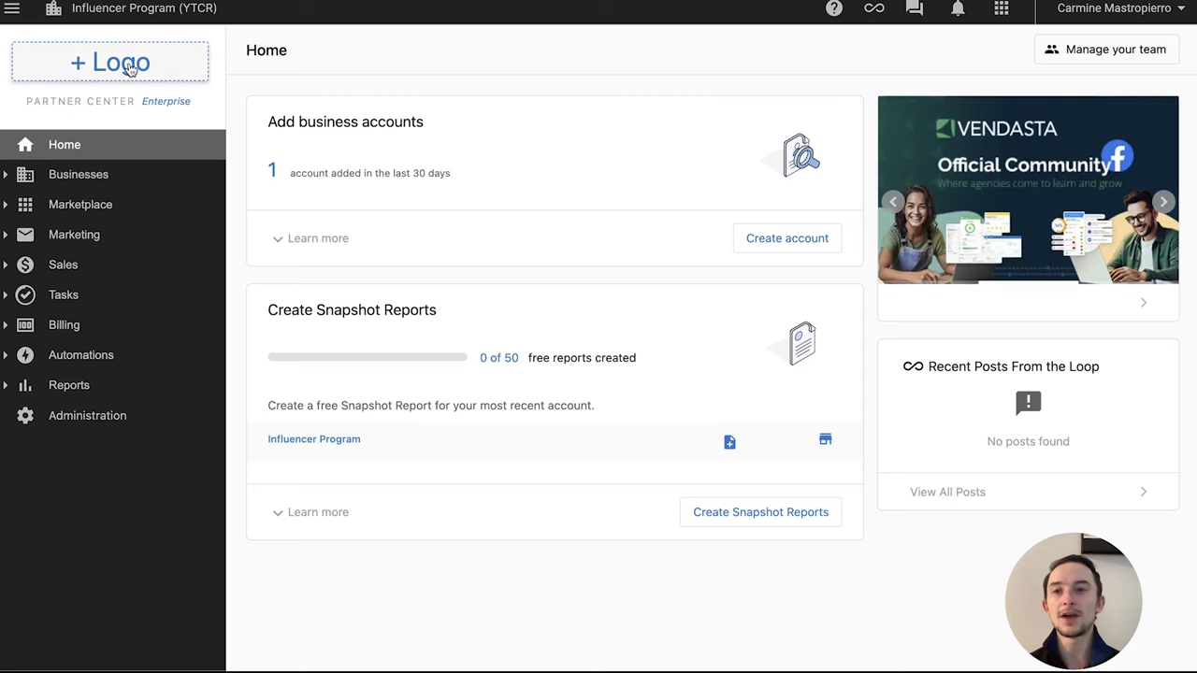
Step: Review the account menu and the contents of the Businesses, Marketplace, Marketing and Sales sections
{"action": "left_click", "coordinate": [1122, 9]}
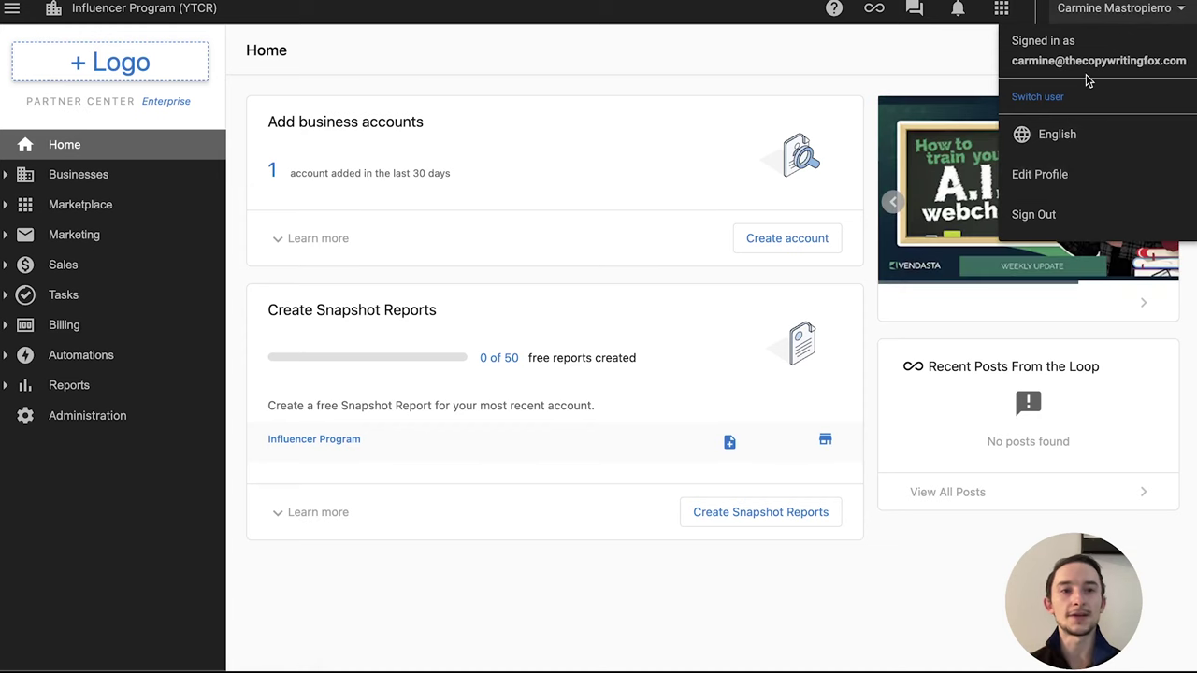
{"action": "left_click", "coordinate": [1052, 7]}
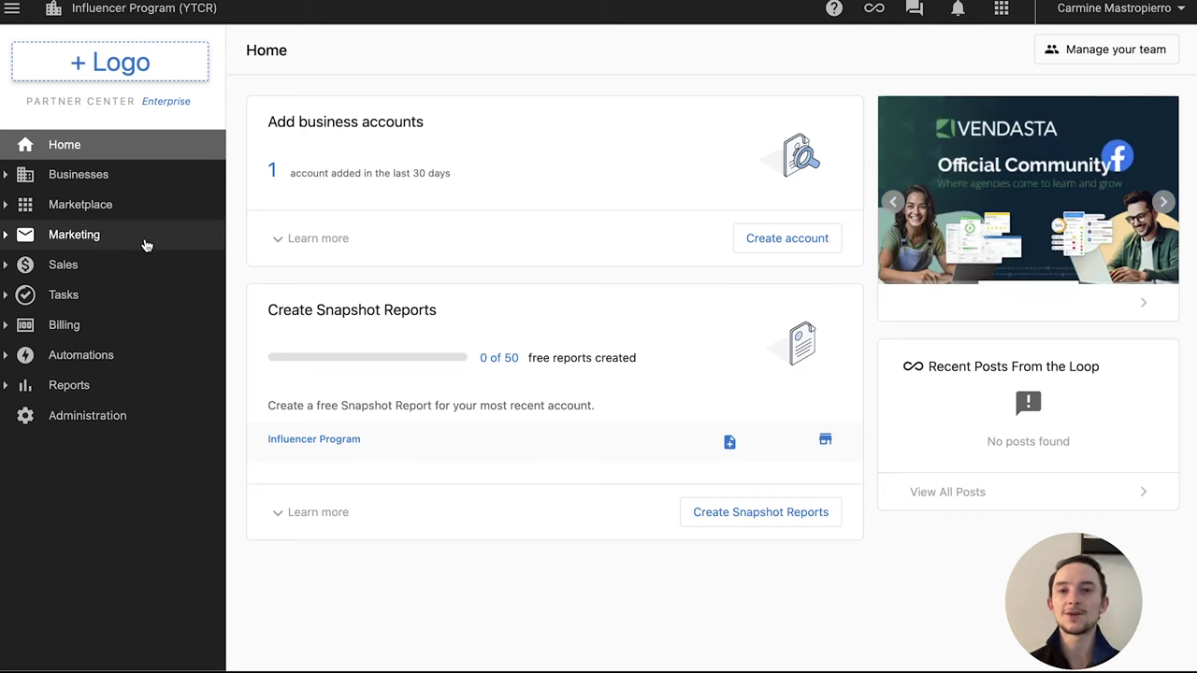
{"action": "left_click", "coordinate": [100, 178]}
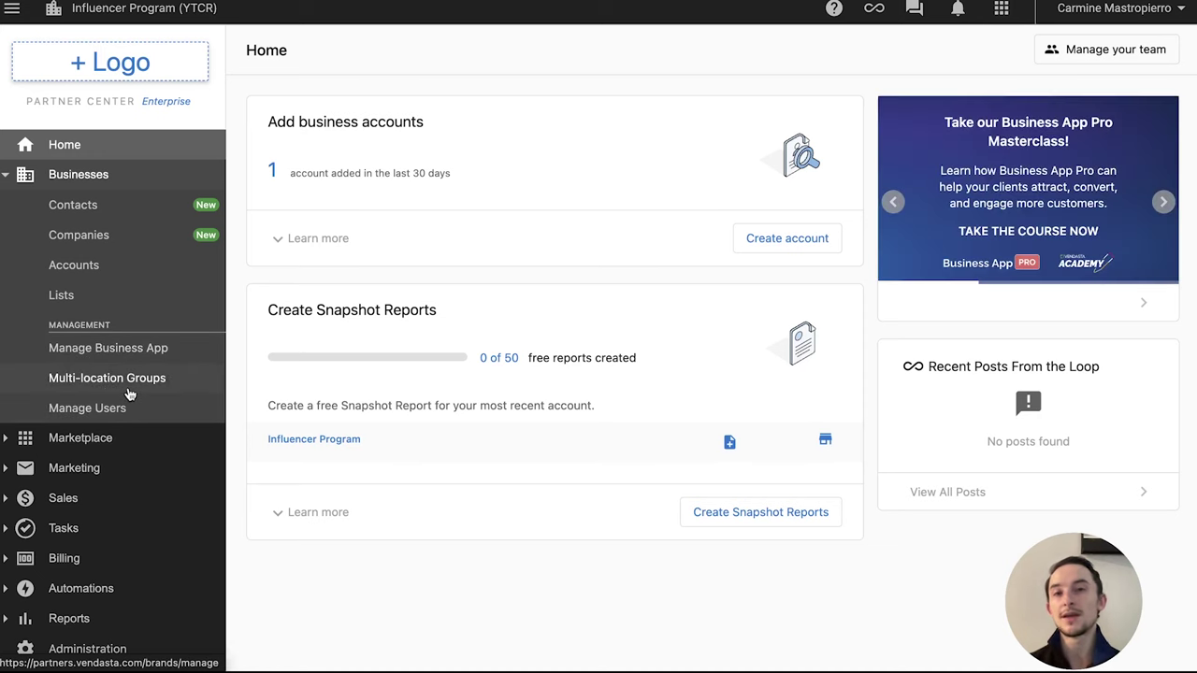
{"action": "left_click", "coordinate": [96, 177]}
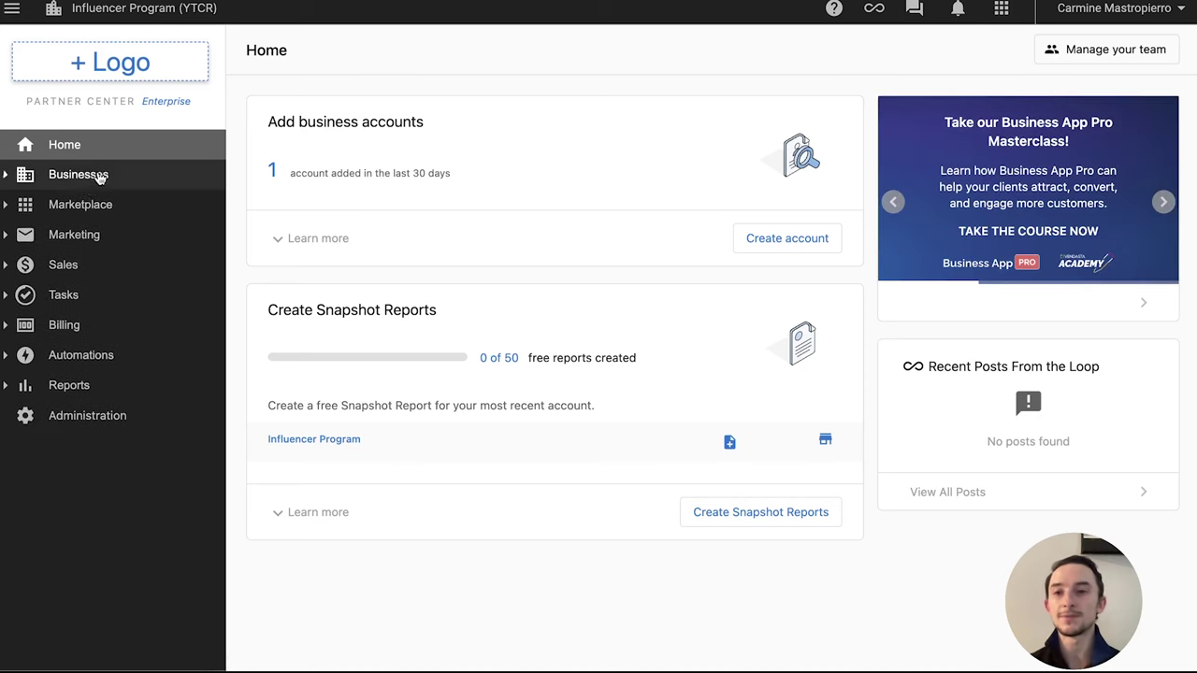
{"action": "left_click", "coordinate": [70, 206]}
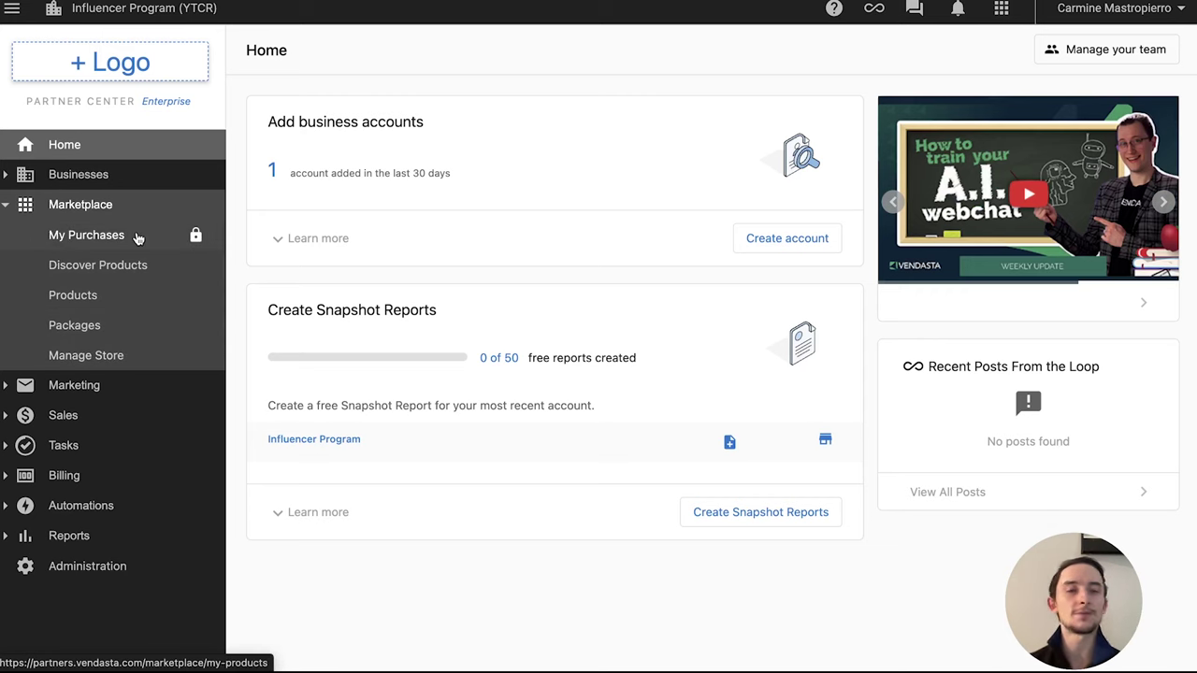
{"action": "left_click", "coordinate": [89, 203]}
{"action": "left_click", "coordinate": [66, 239]}
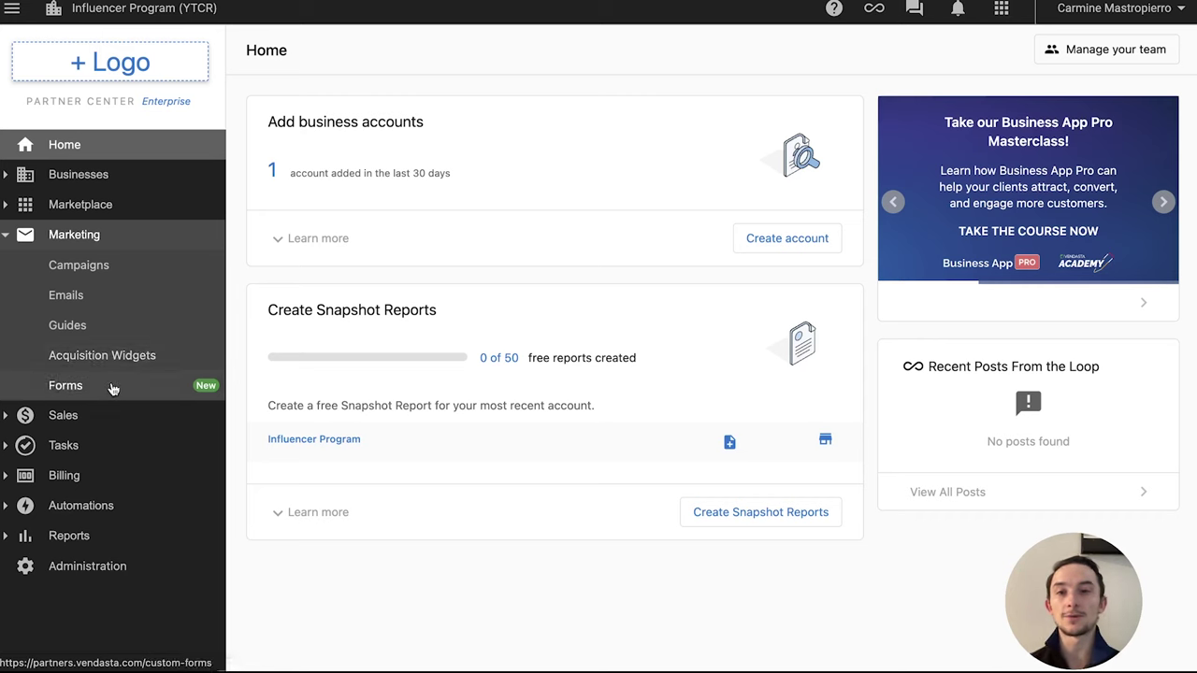
{"action": "left_click", "coordinate": [111, 239]}
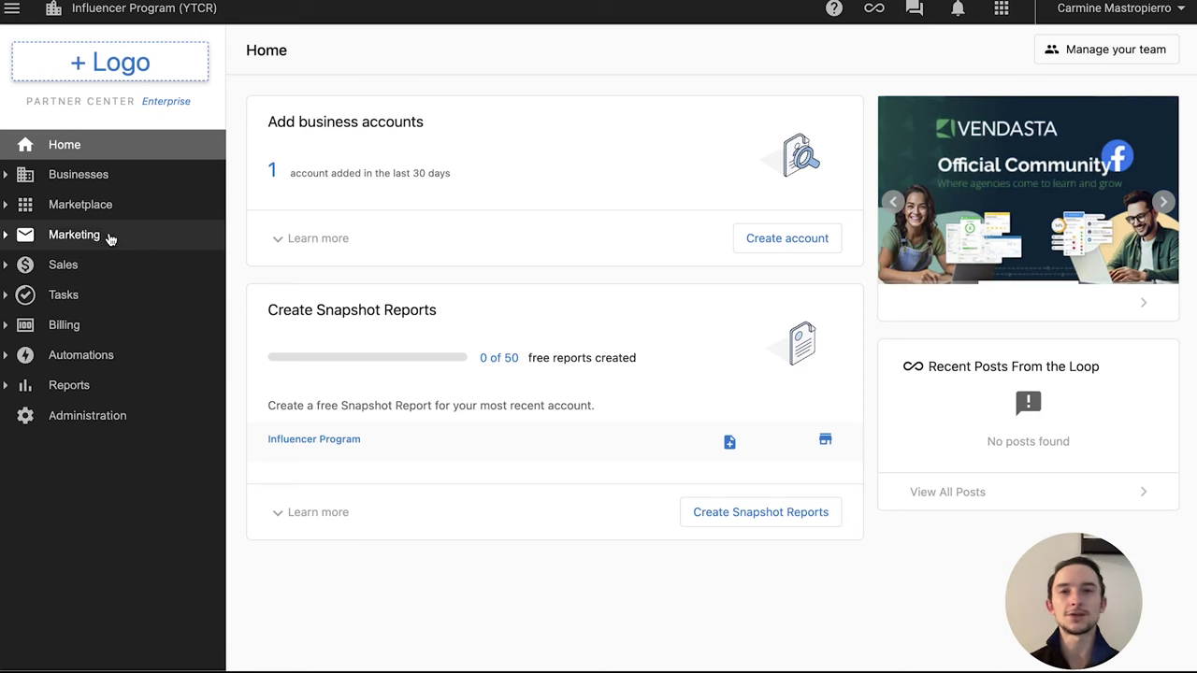
{"action": "left_click", "coordinate": [95, 267]}
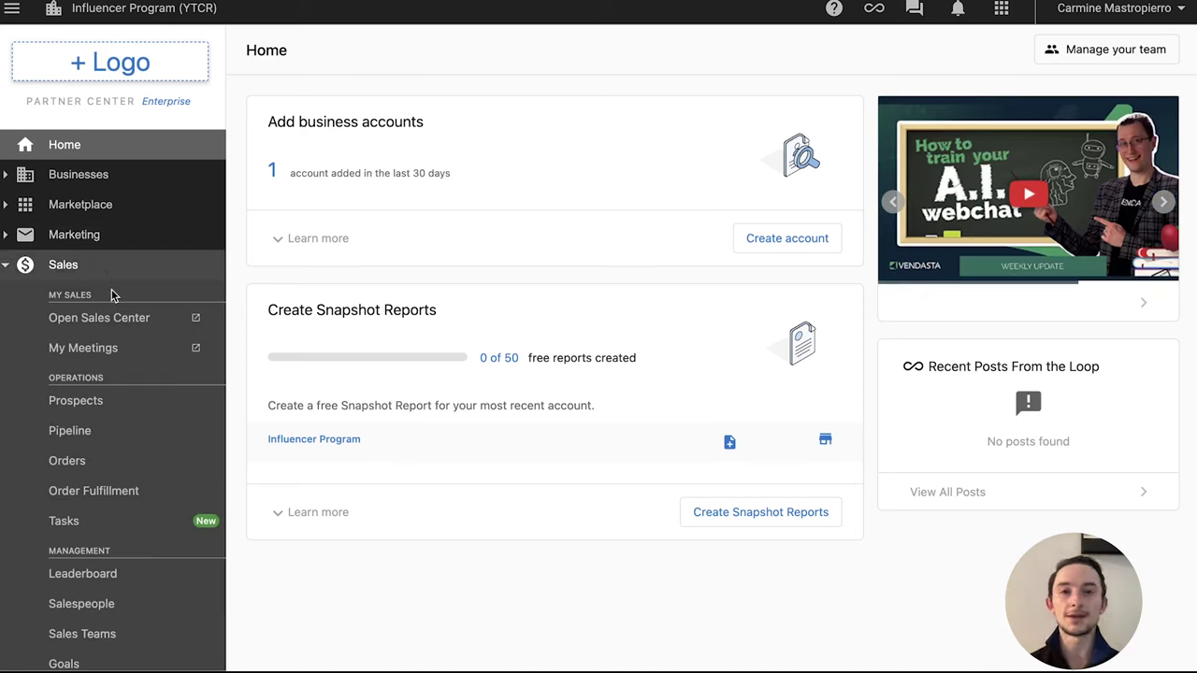
{"action": "scroll", "coordinate": [111, 295], "scroll_direction": "down", "scroll_amount": 2}
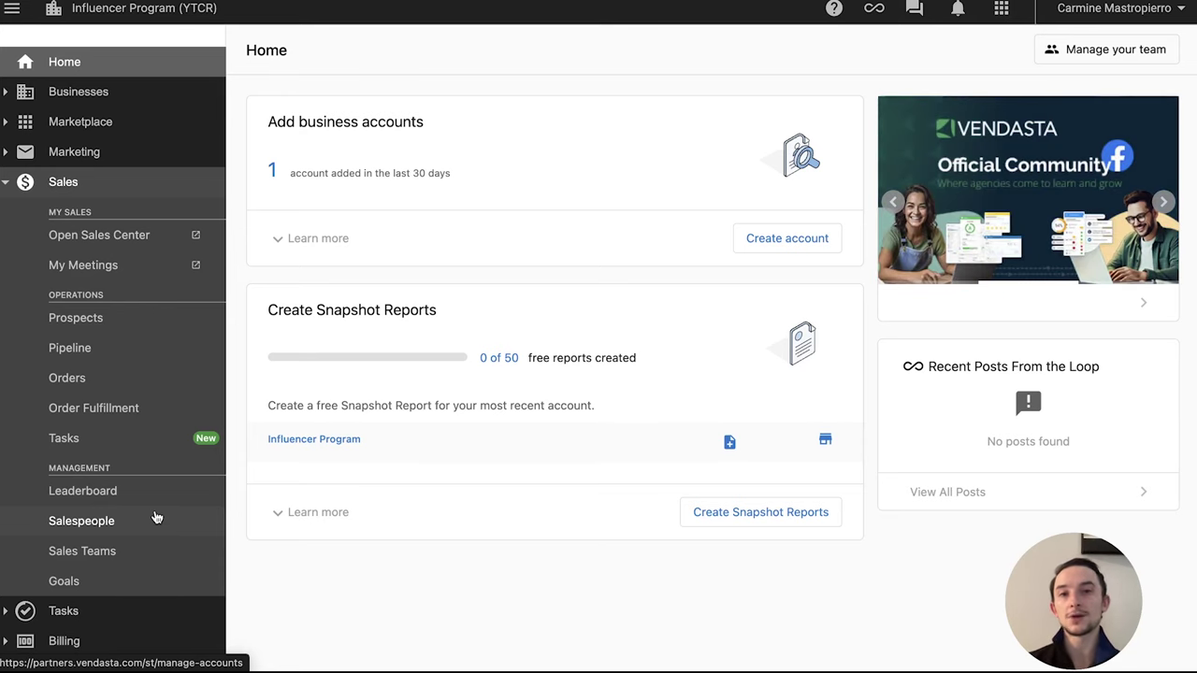
{"action": "left_click", "coordinate": [56, 182]}
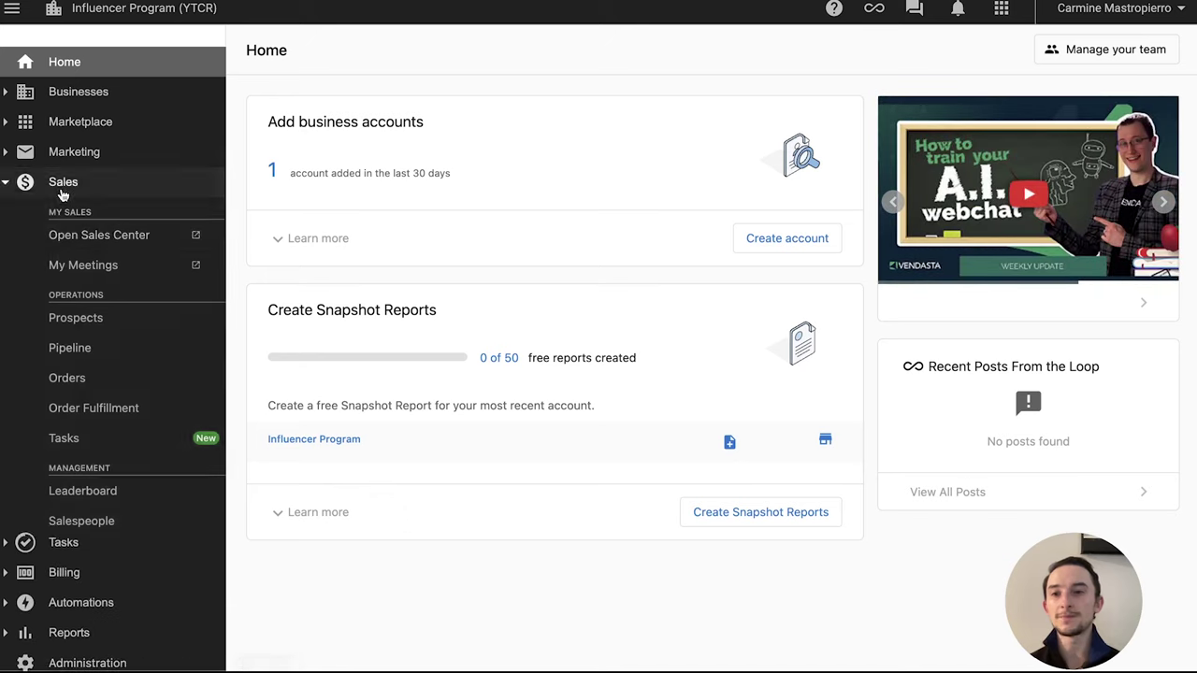
Step: Review the contents of the Tasks, Billing, Automations and Reports sections
{"action": "left_click", "coordinate": [118, 298]}
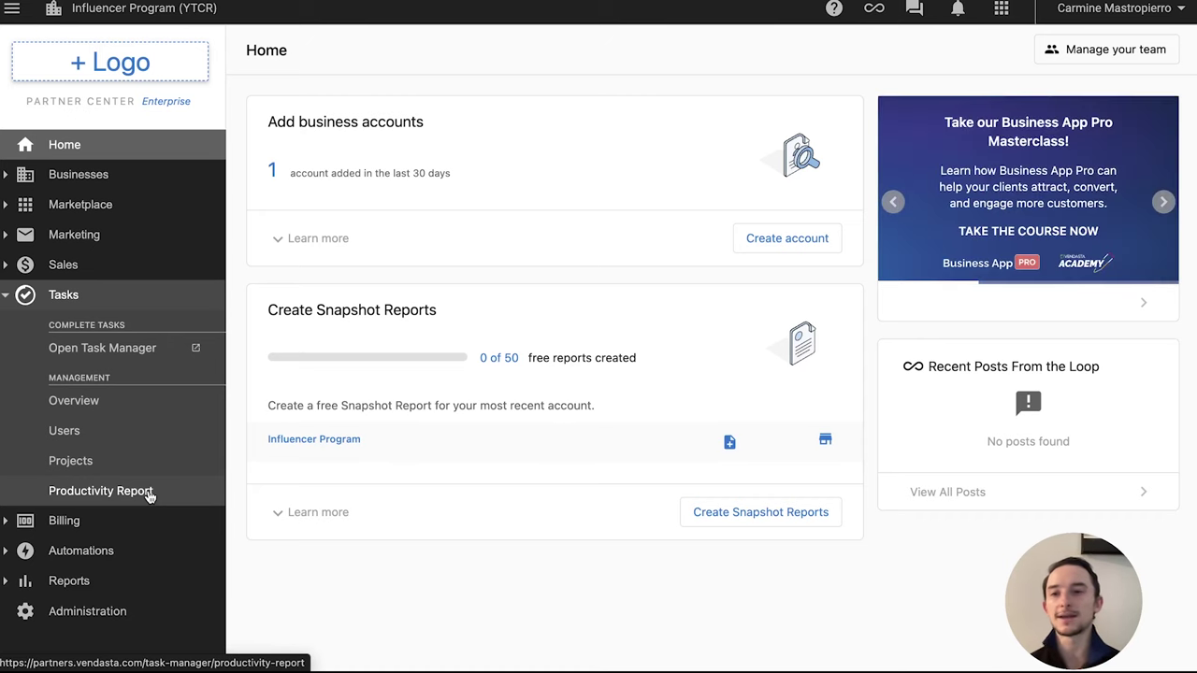
{"action": "left_click", "coordinate": [82, 309]}
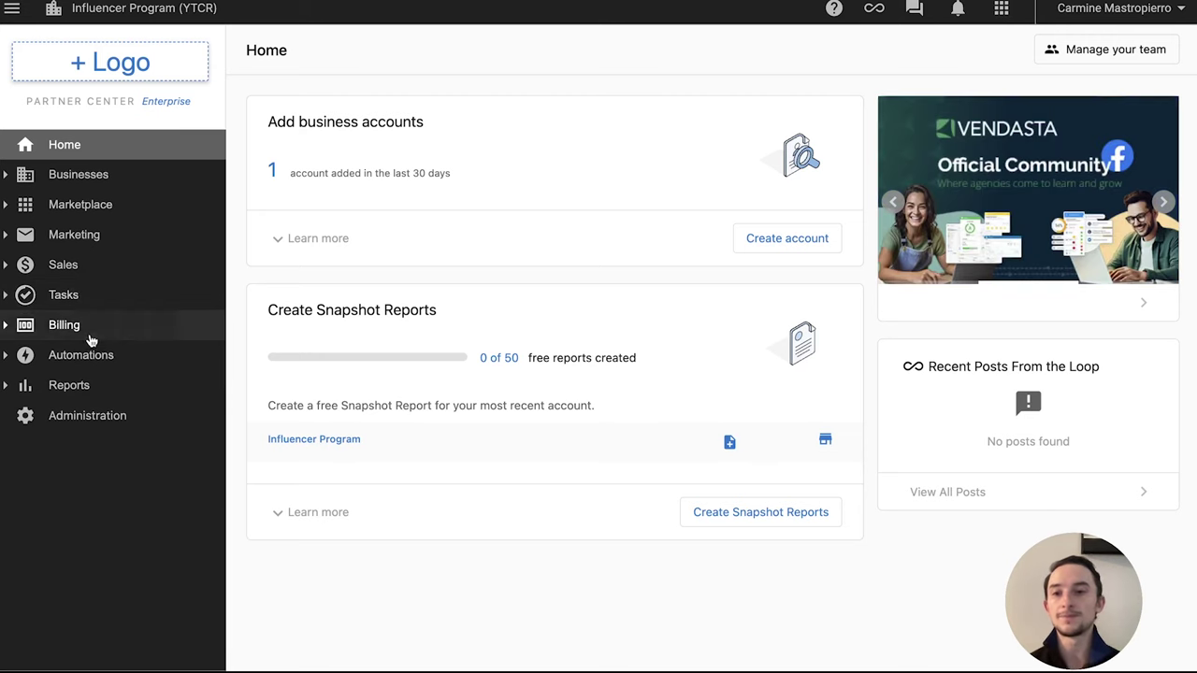
{"action": "left_click", "coordinate": [88, 330]}
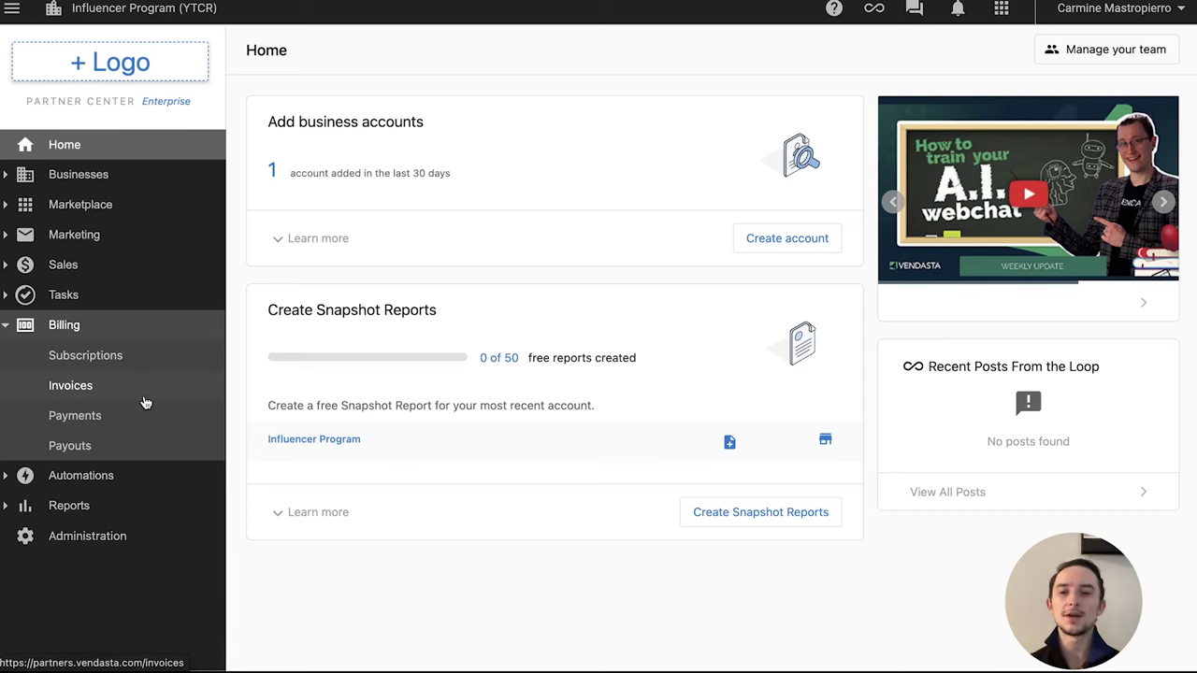
{"action": "left_click", "coordinate": [102, 328]}
{"action": "left_click", "coordinate": [88, 355]}
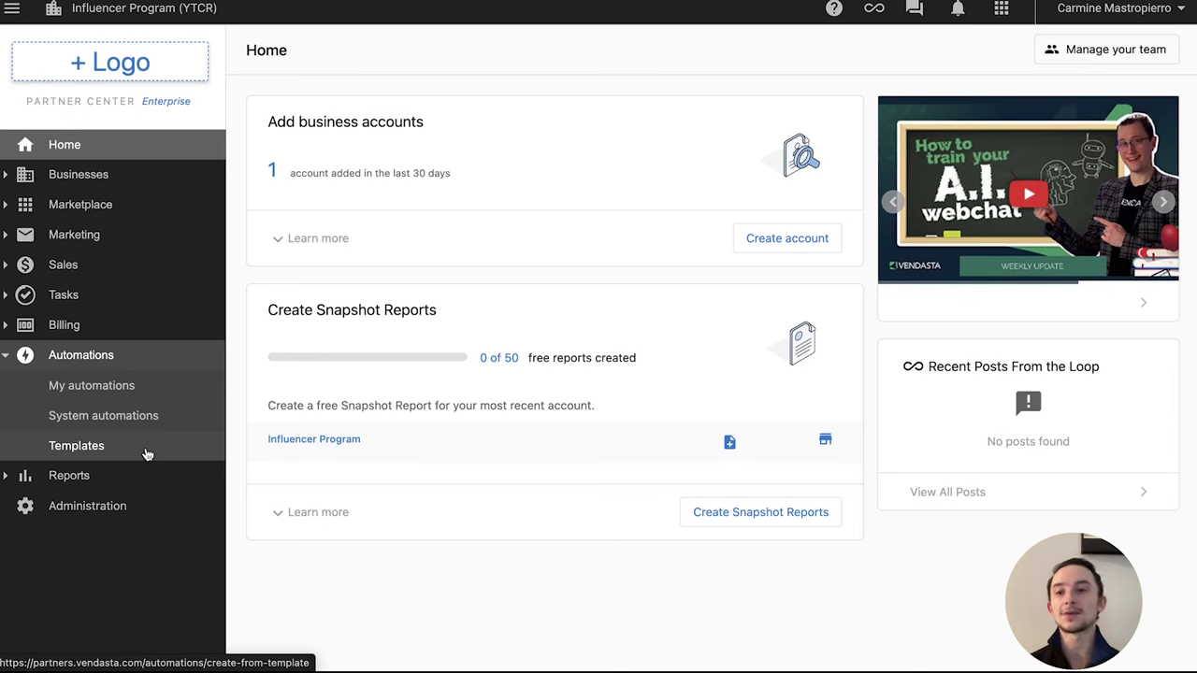
{"action": "left_click", "coordinate": [120, 356]}
{"action": "left_click", "coordinate": [98, 385]}
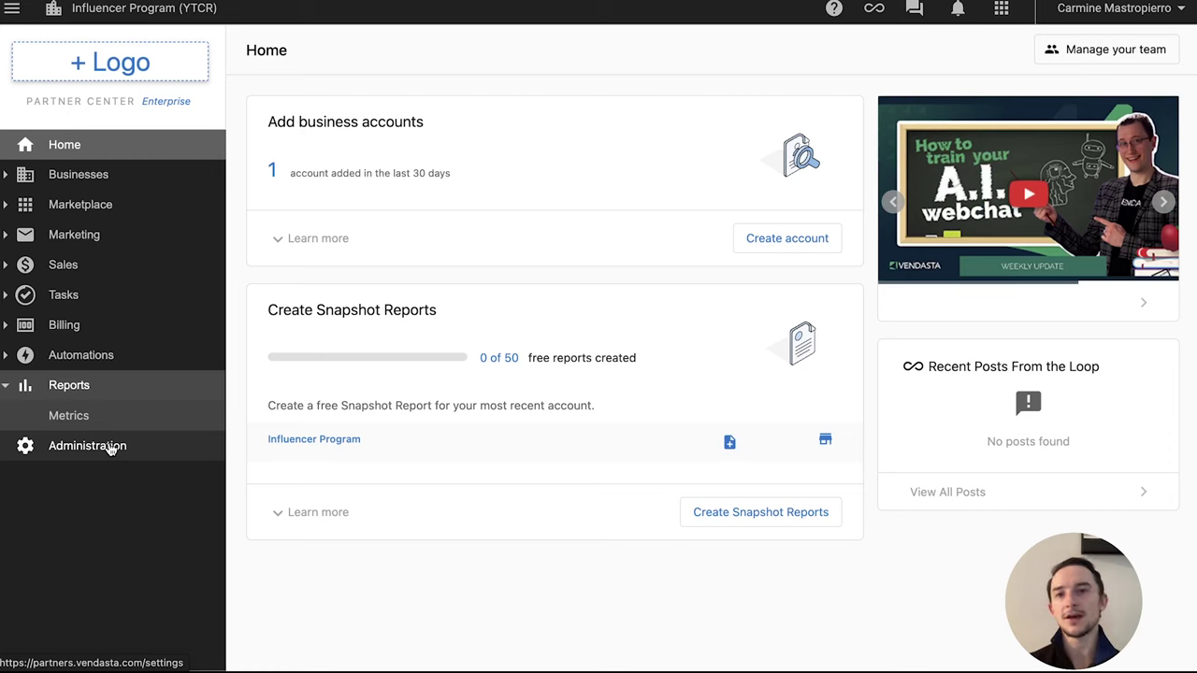
Step: Open the Task Manager and start creating a new task
{"action": "left_click", "coordinate": [67, 295]}
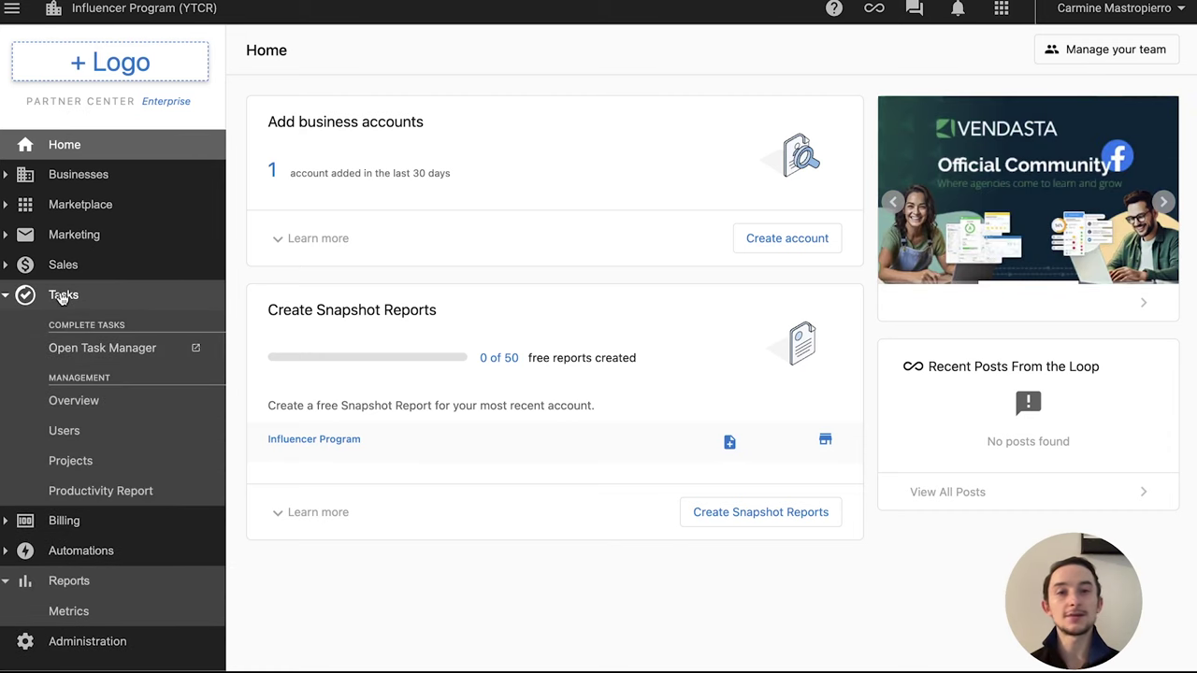
{"action": "left_click", "coordinate": [197, 352]}
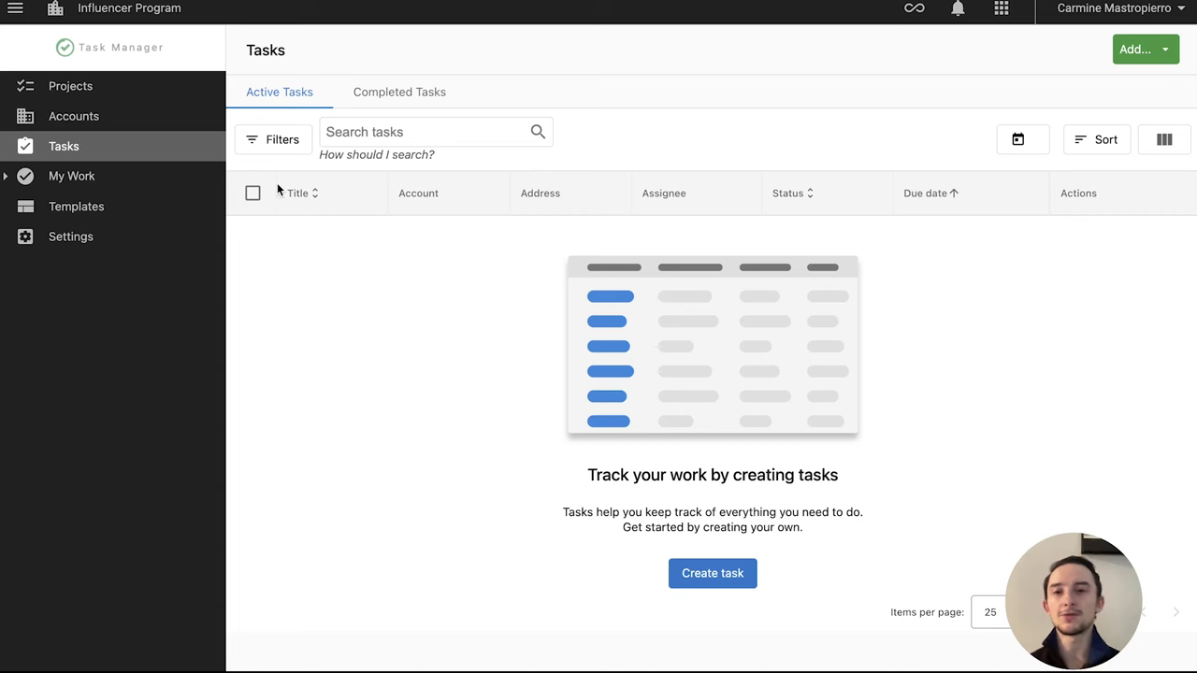
{"action": "left_click", "coordinate": [1139, 60]}
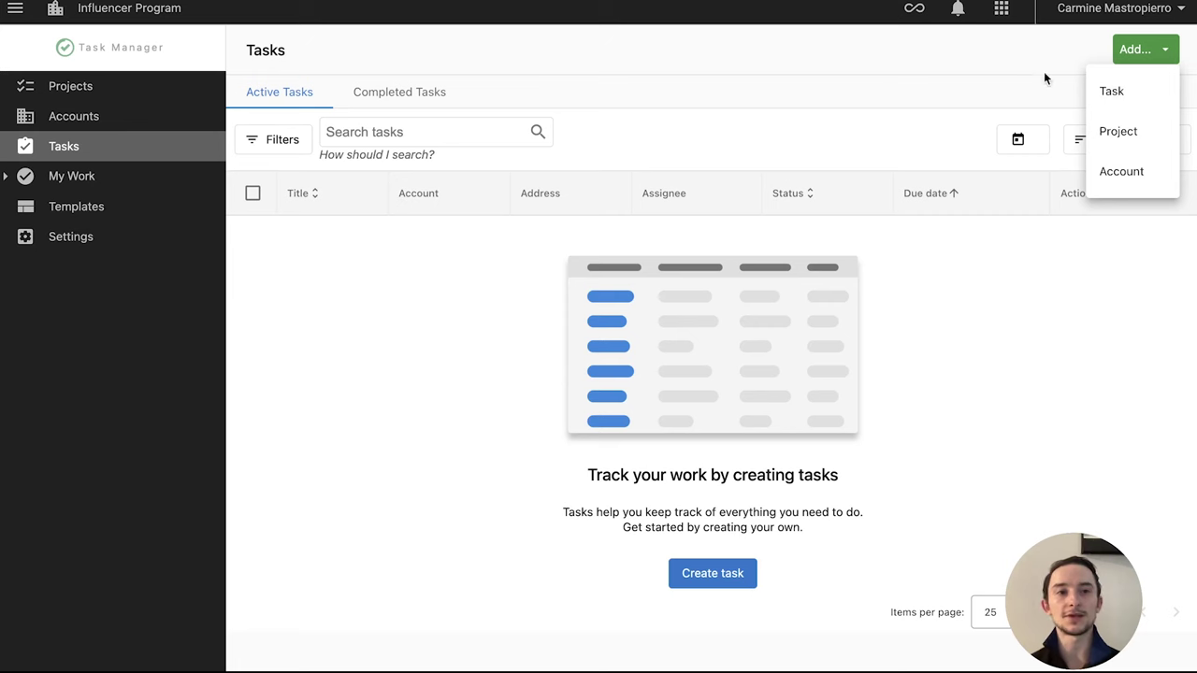
{"action": "left_click", "coordinate": [1112, 91]}
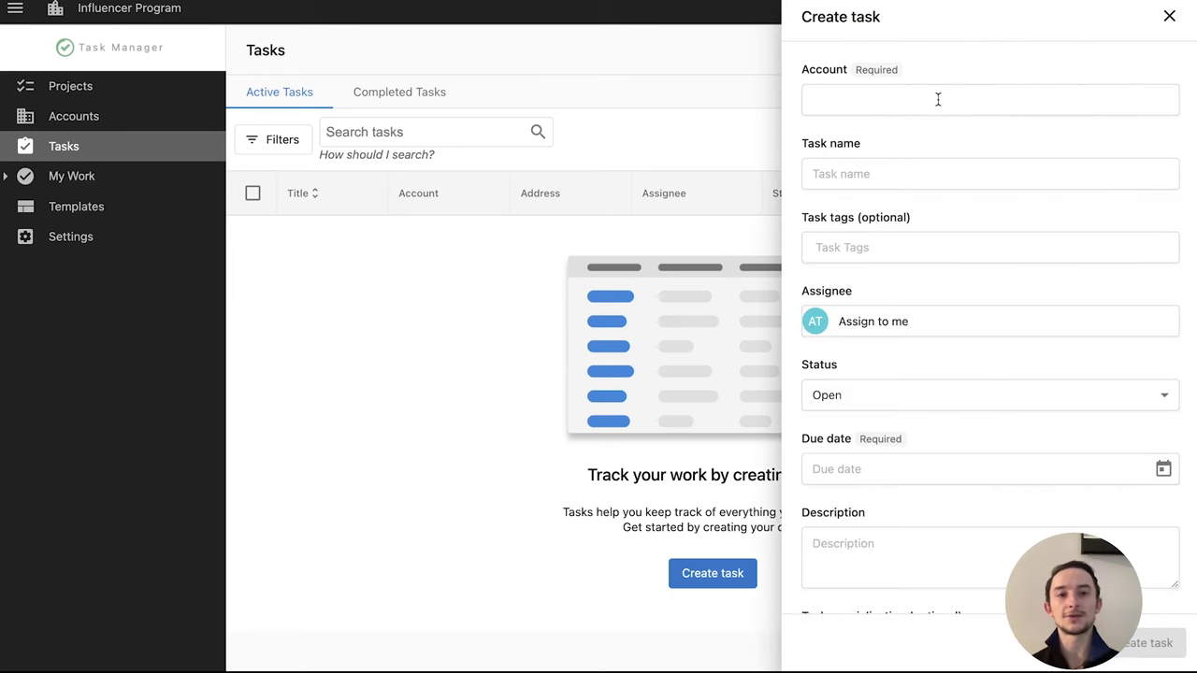
Step: Assign the new task to the Influencer Program account and name it "Create SEO Content"
{"action": "left_click", "coordinate": [869, 94]}
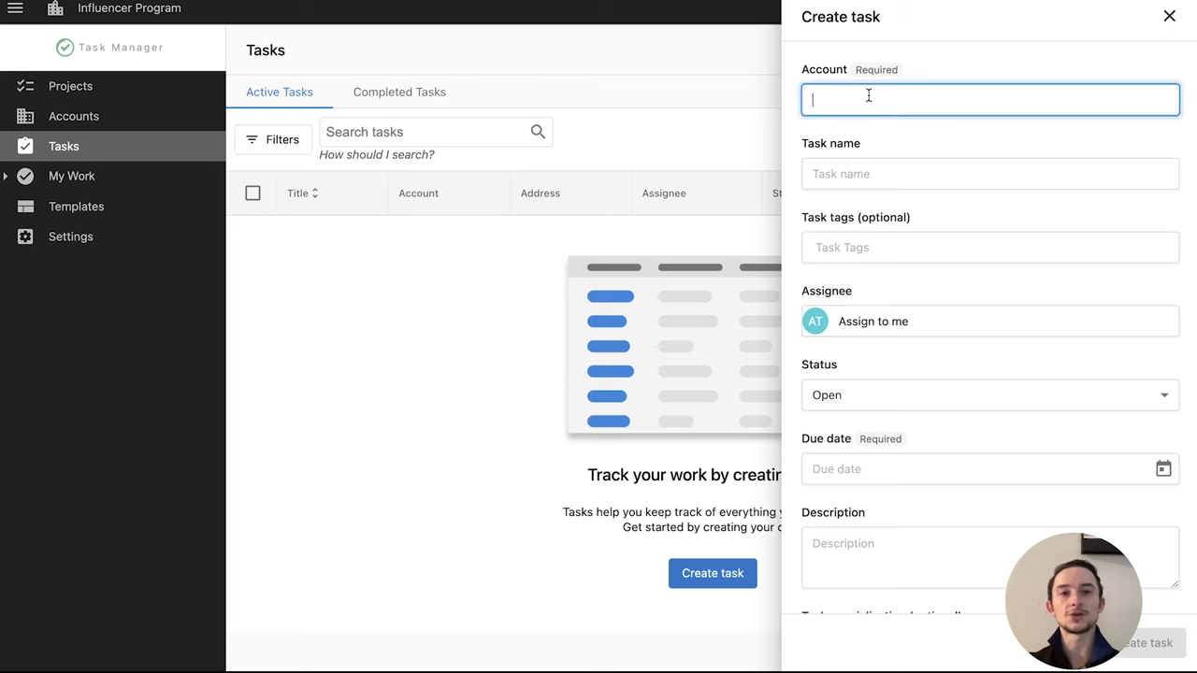
{"action": "left_click", "coordinate": [896, 141]}
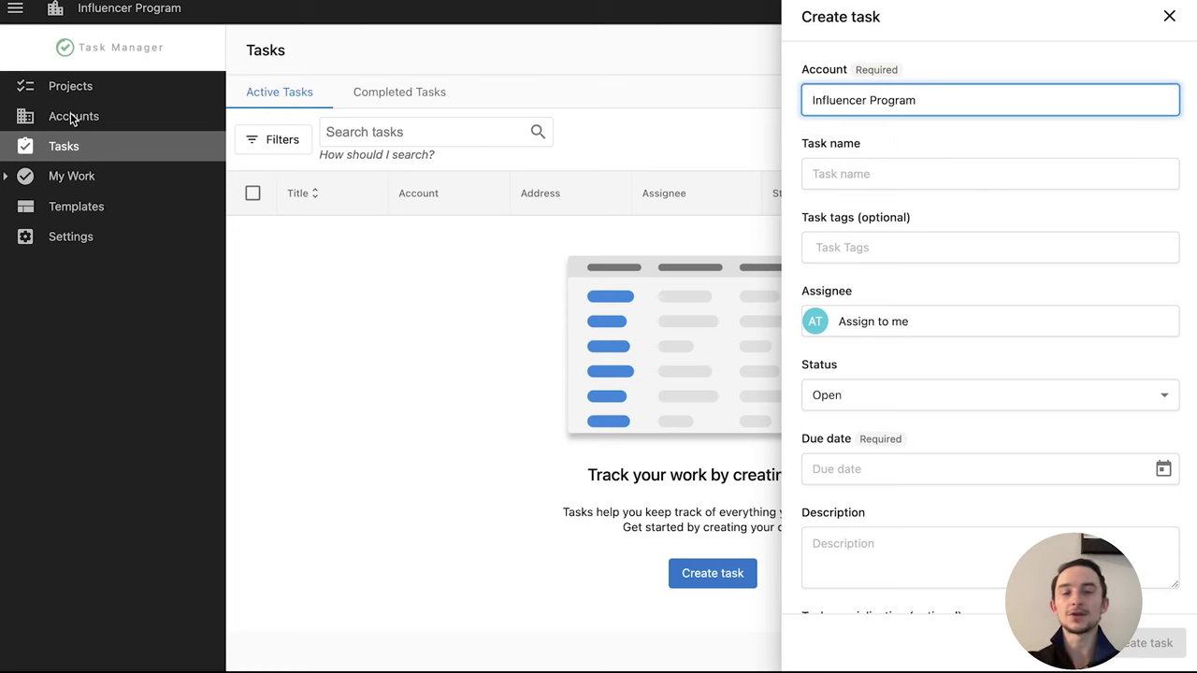
{"action": "left_click", "coordinate": [844, 177]}
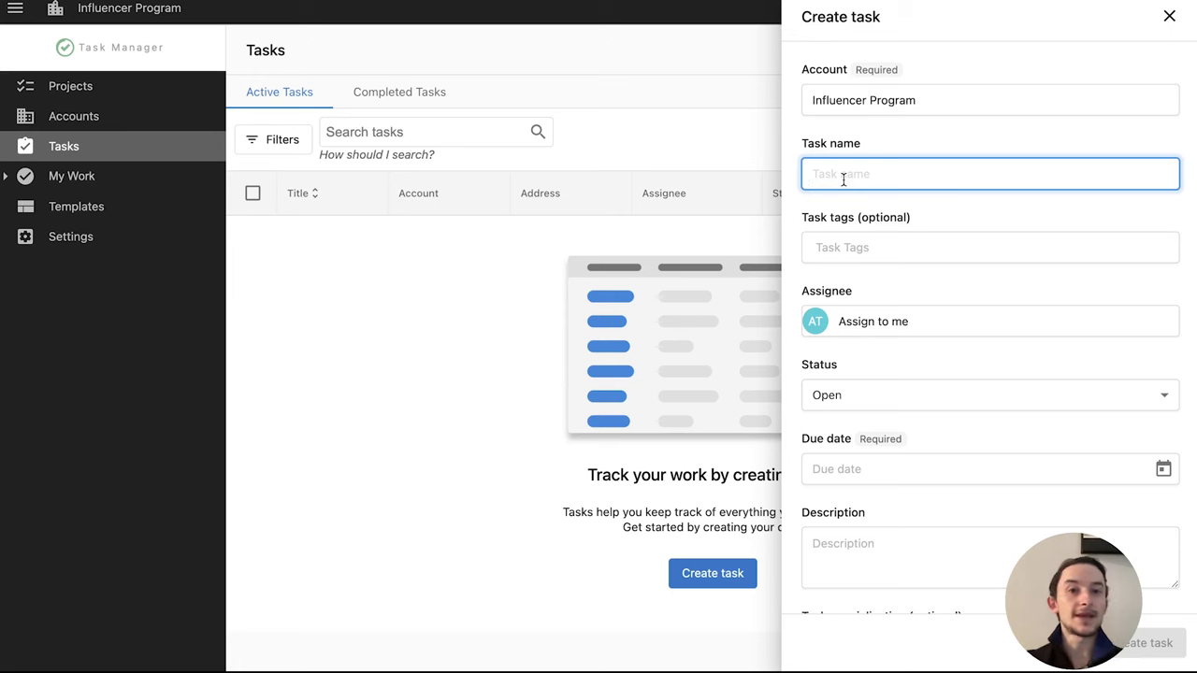
{"action": "type", "text": "Create"}
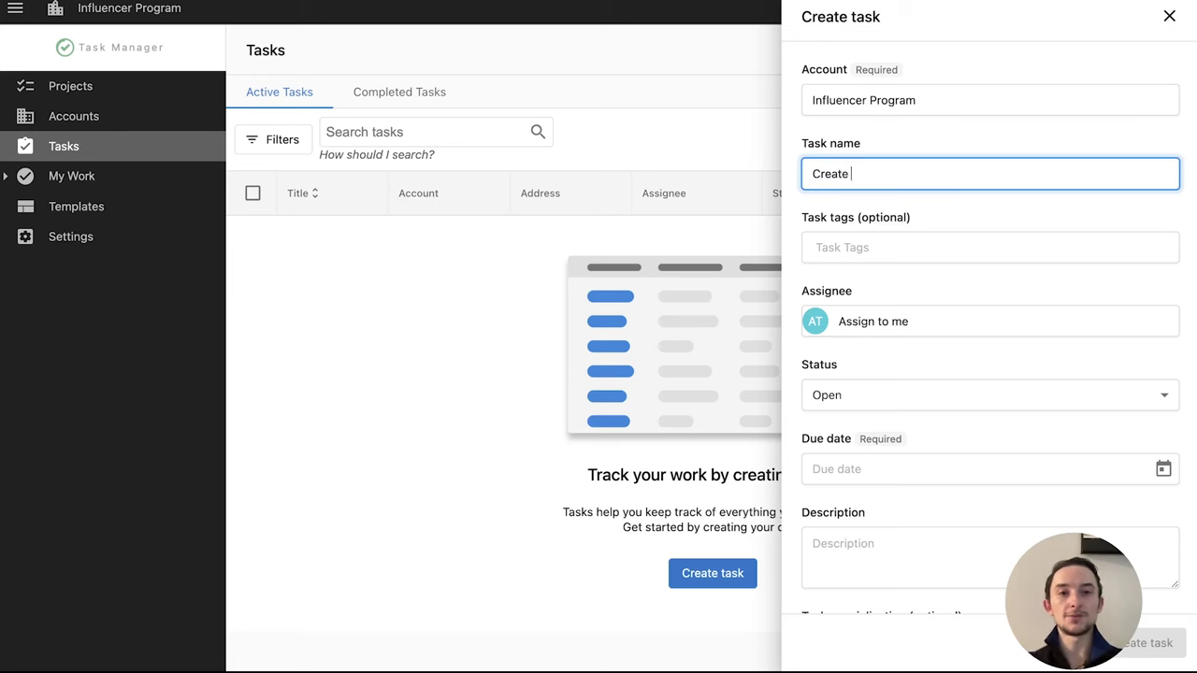
{"action": "type", "text": " SEO Content"}
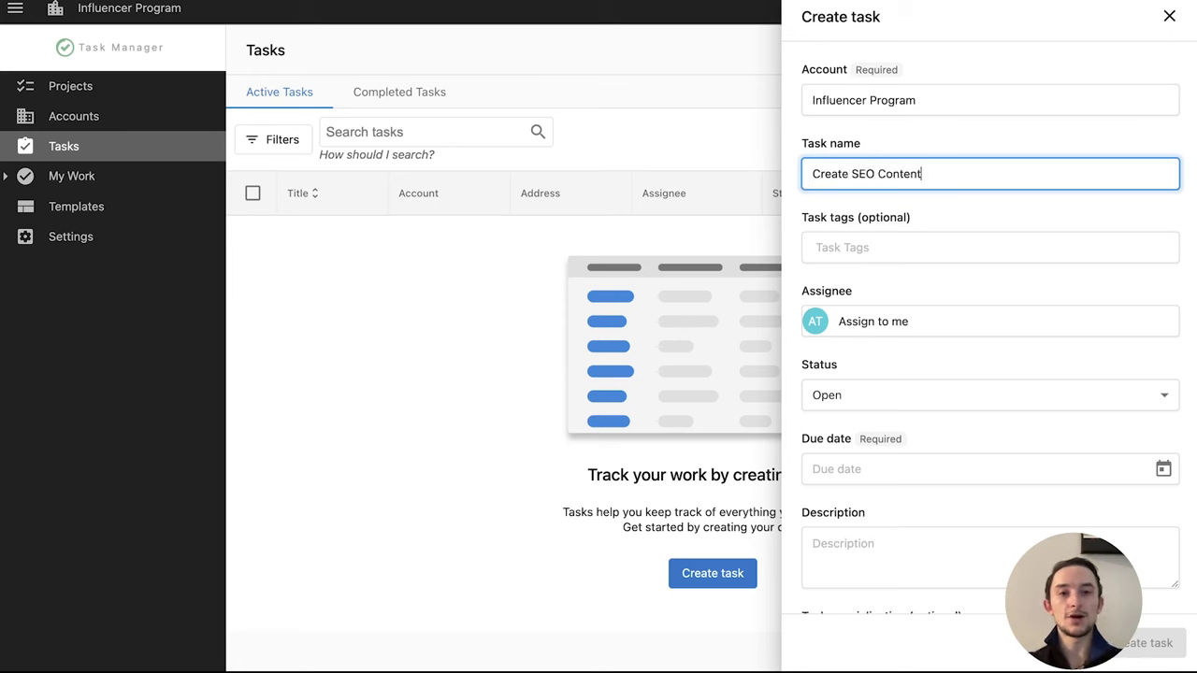
Step: Add the tags "SEO" and "Content" to the new task
{"action": "left_click", "coordinate": [838, 242]}
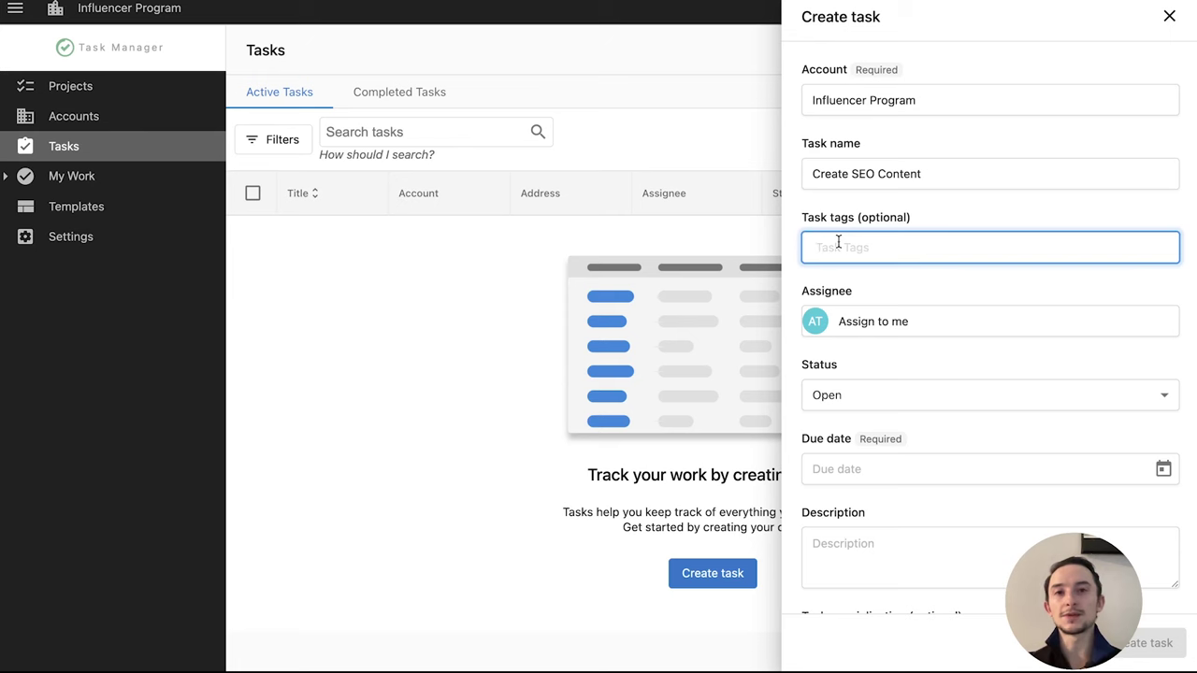
{"action": "scroll", "coordinate": [861, 246], "scroll_direction": "down", "scroll_amount": 1}
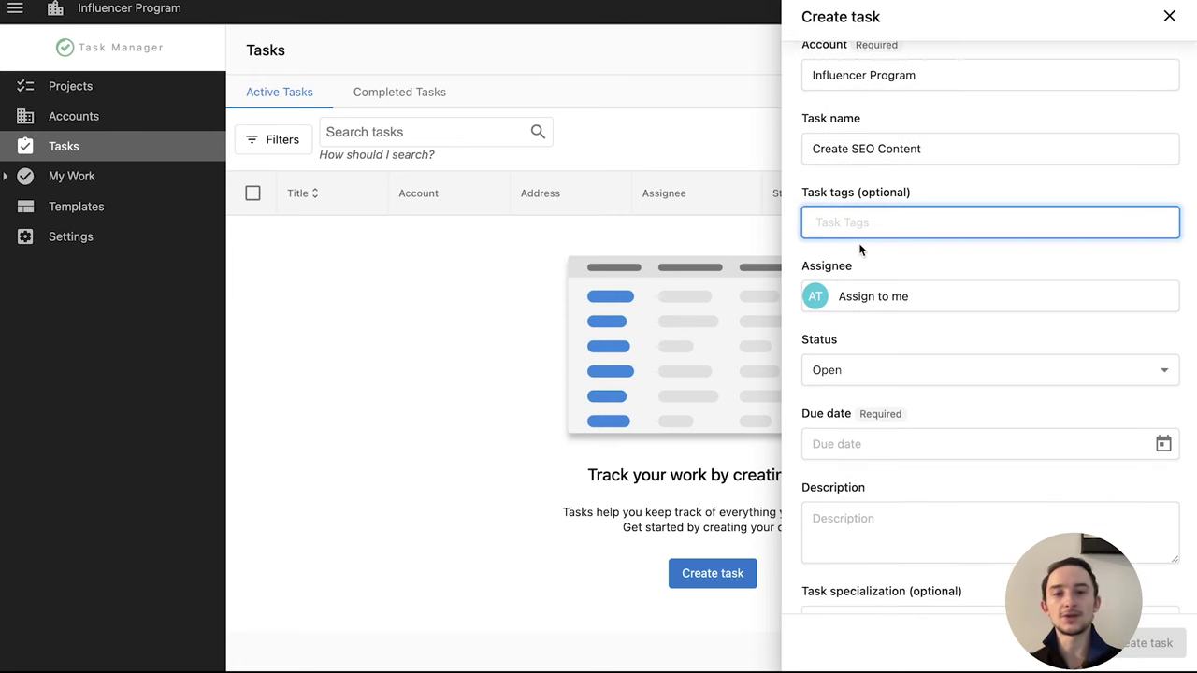
{"action": "type", "text": "SEO"}
{"action": "key", "text": "Return"}
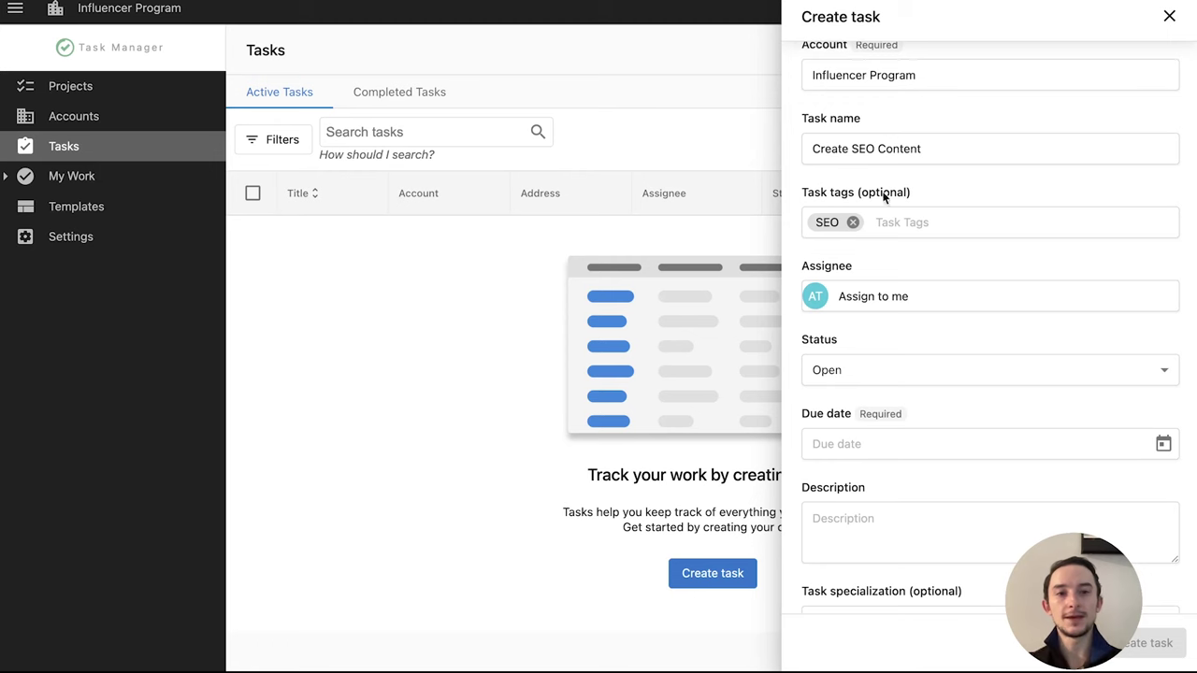
{"action": "left_click", "coordinate": [884, 195]}
{"action": "type", "text": "Content"}
{"action": "key", "text": "Return"}
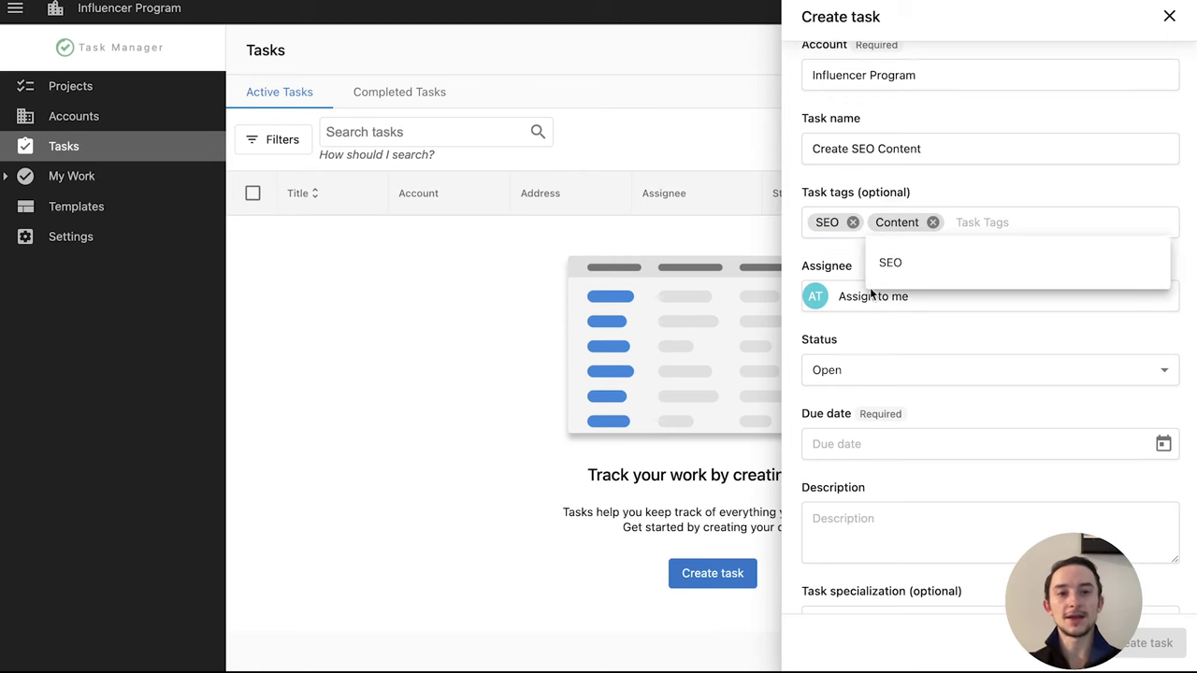
Step: Check the available task statuses and set the due date to 3/13/2024
{"action": "scroll", "coordinate": [870, 326], "scroll_direction": "down", "scroll_amount": 5}
{"action": "left_click", "coordinate": [885, 236]}
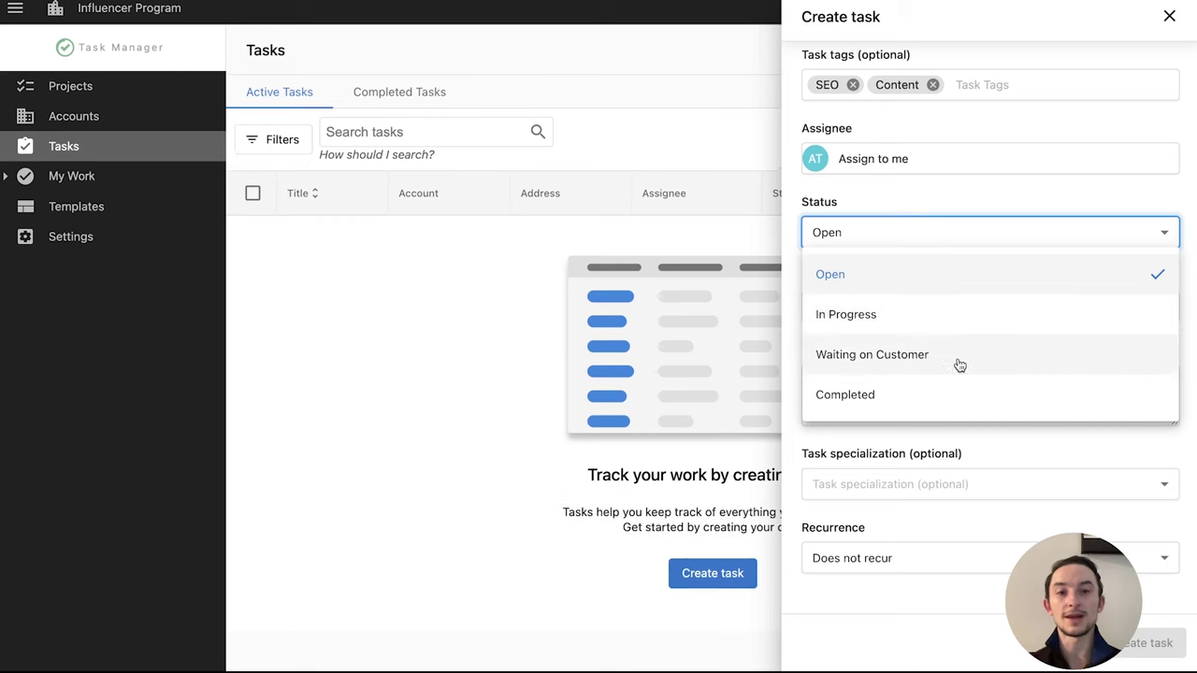
{"action": "left_click", "coordinate": [914, 204]}
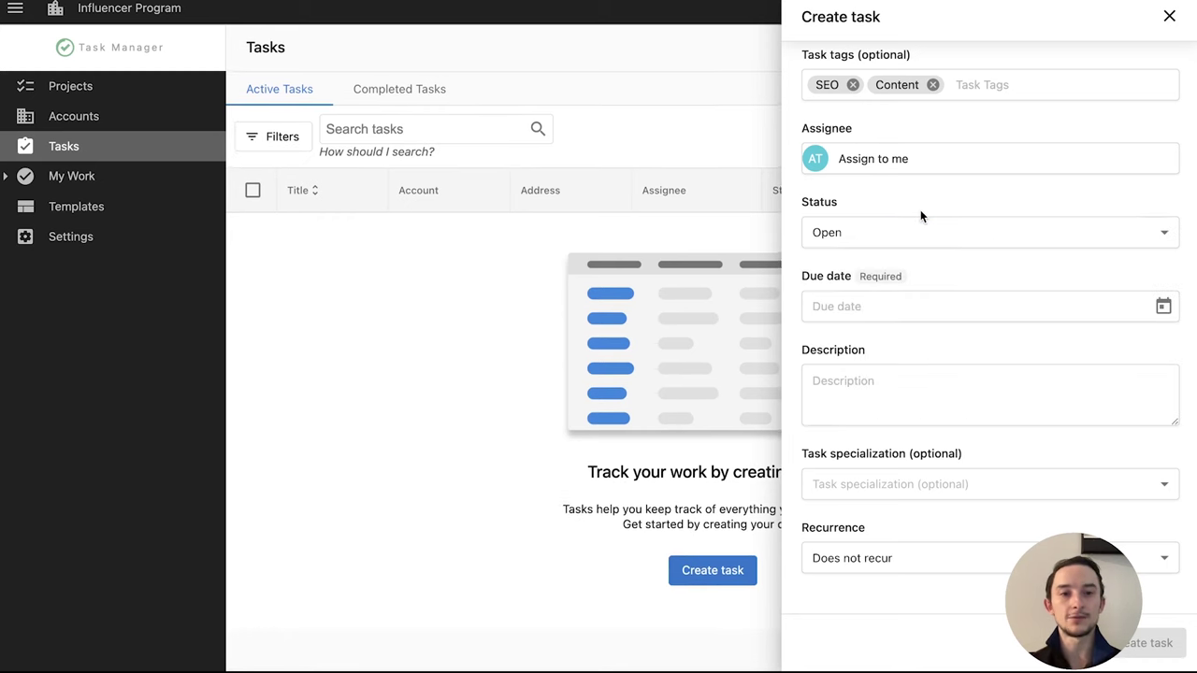
{"action": "left_click", "coordinate": [1163, 306]}
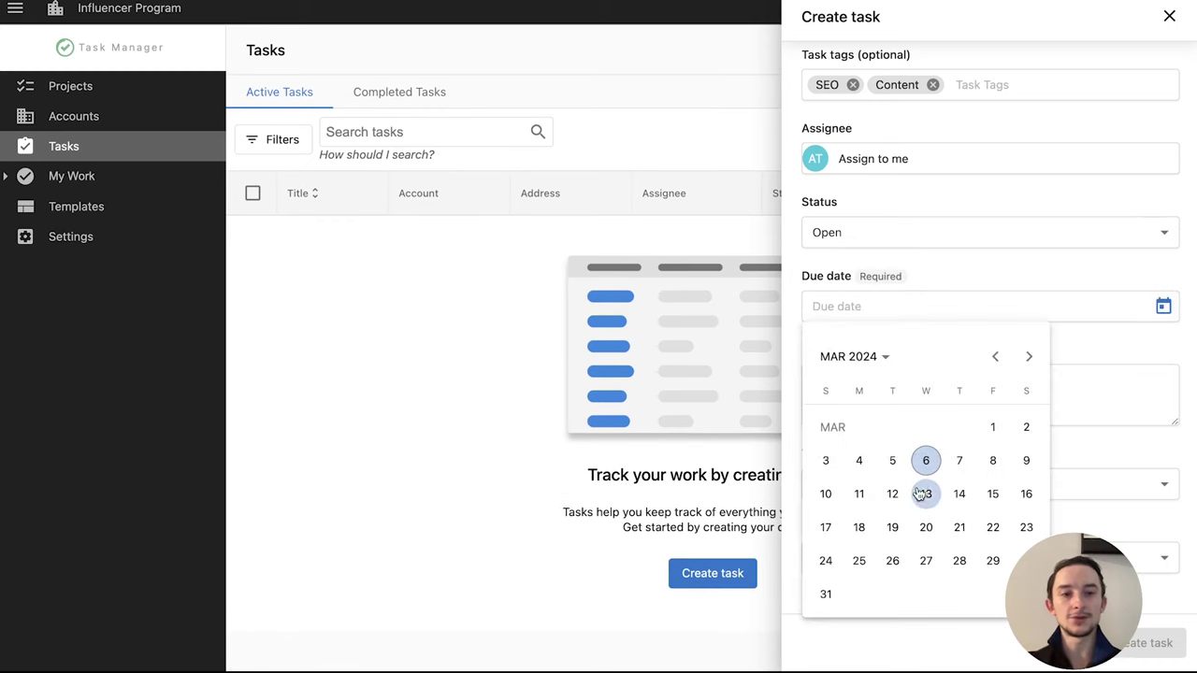
{"action": "left_click", "coordinate": [924, 492]}
Step: Enter the task description "Write the SEO content on (topic) for the (client)."
{"action": "left_click", "coordinate": [882, 381]}
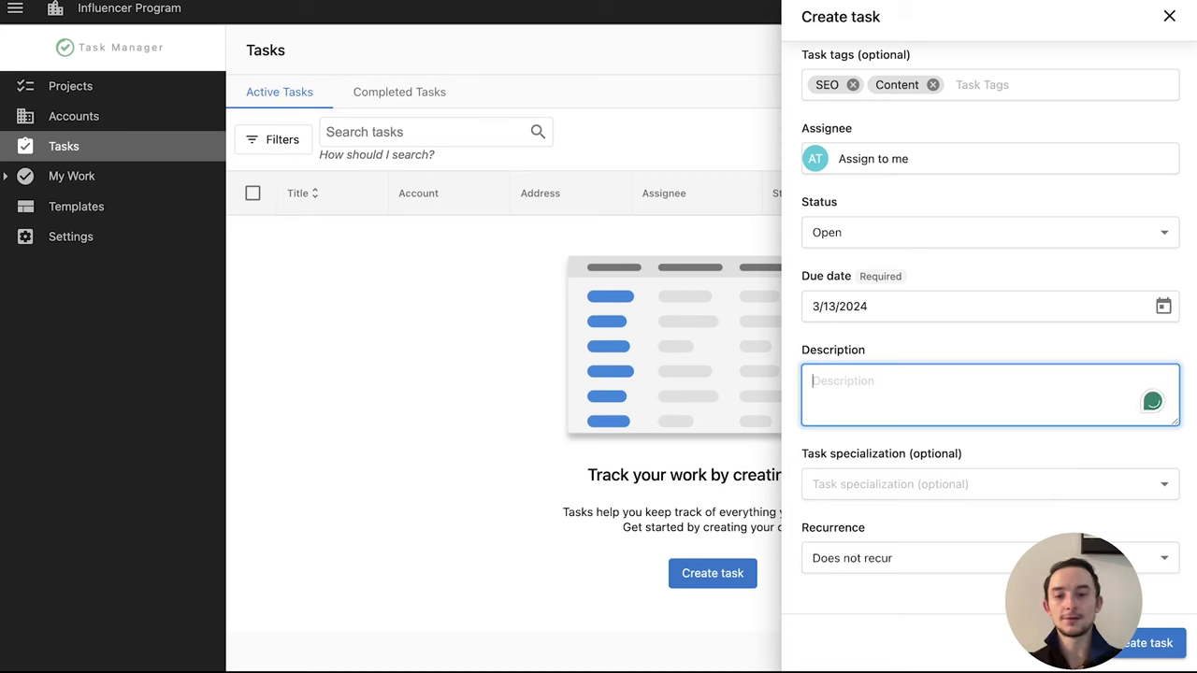
{"action": "type", "text": "Write the SEO "}
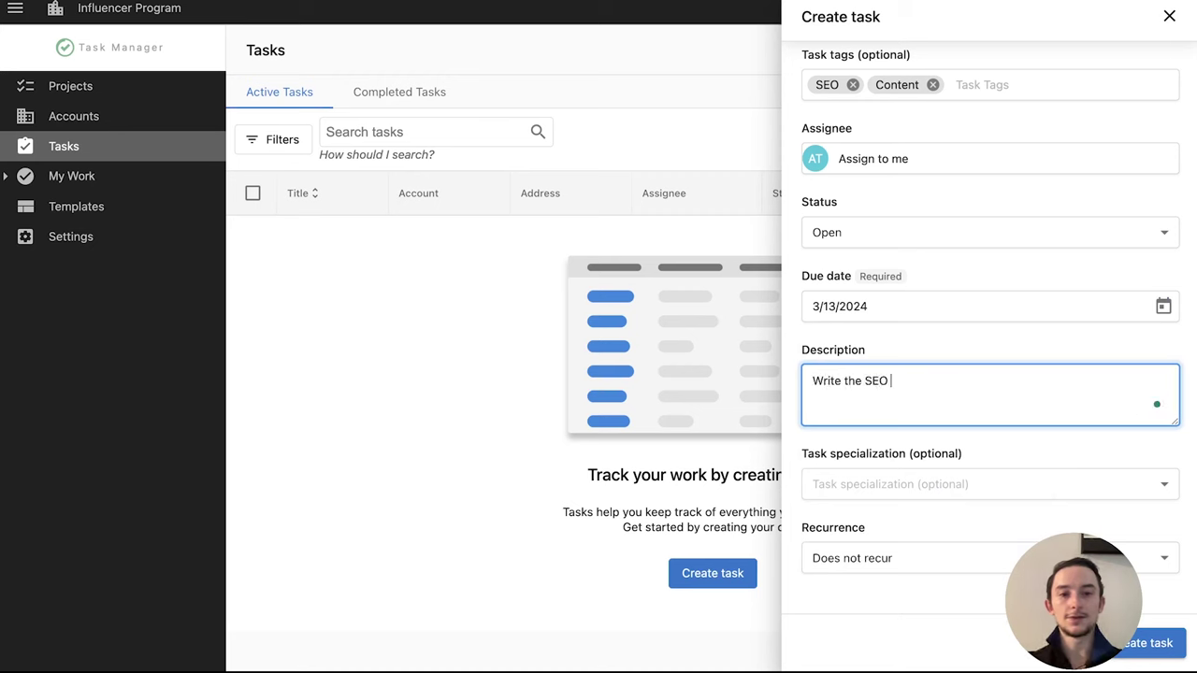
{"action": "type", "text": "content on ("}
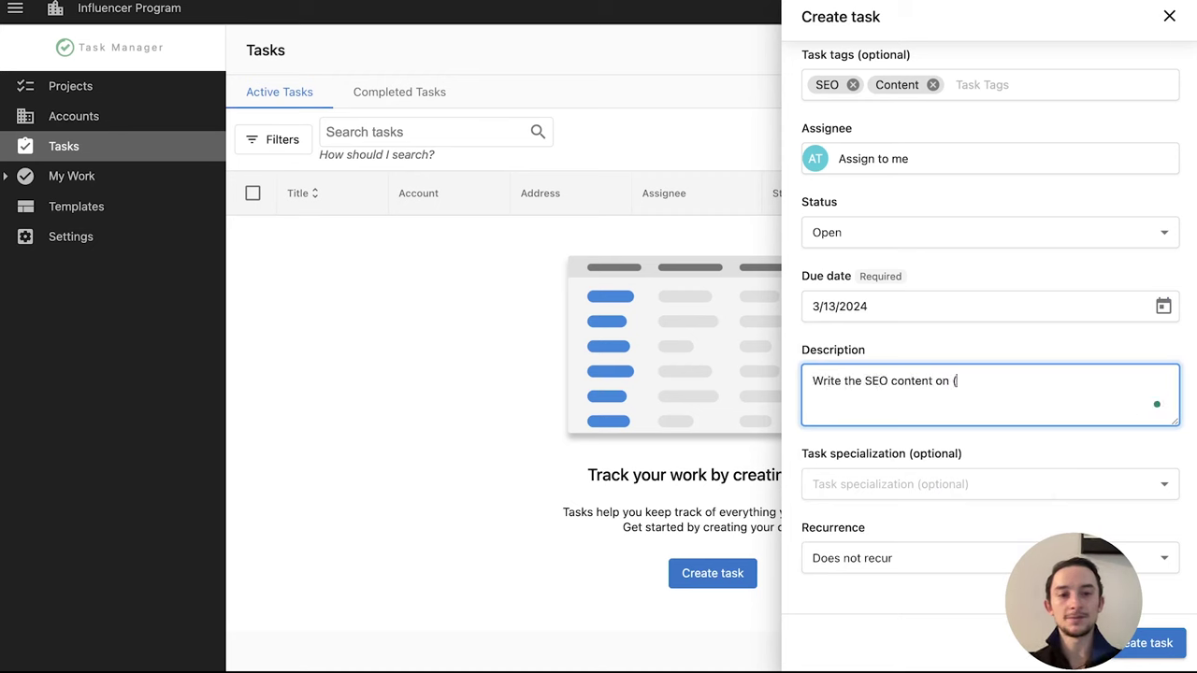
{"action": "type", "text": "topic) for the ("}
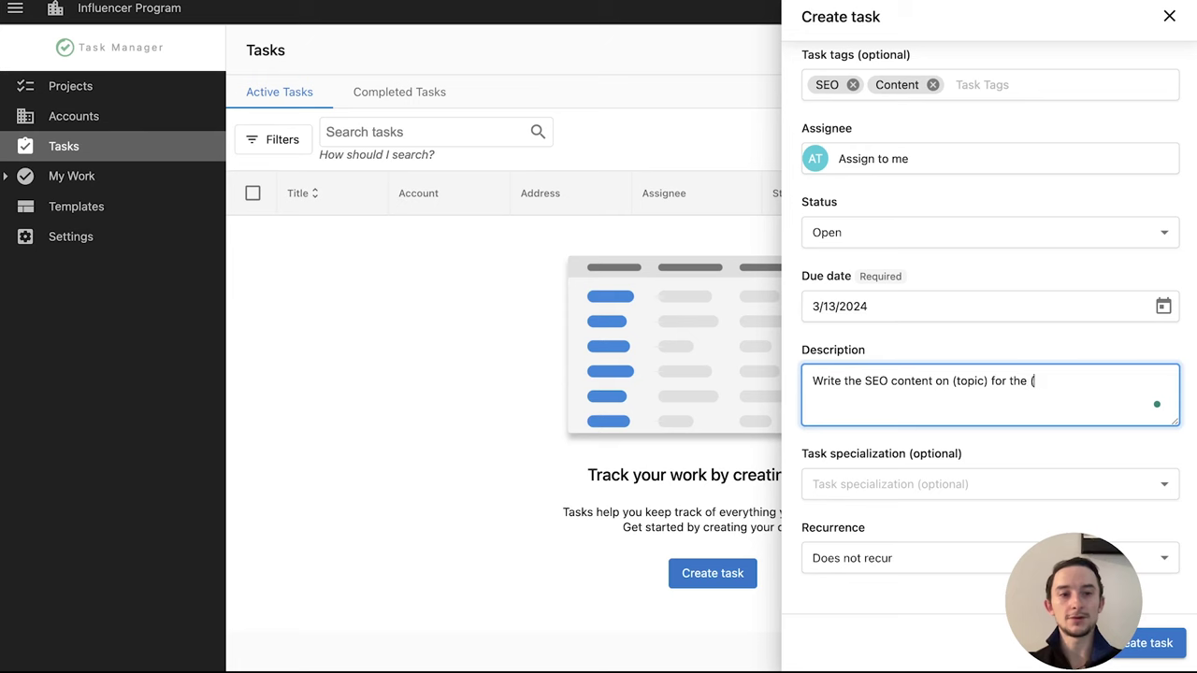
{"action": "type", "text": "client)."}
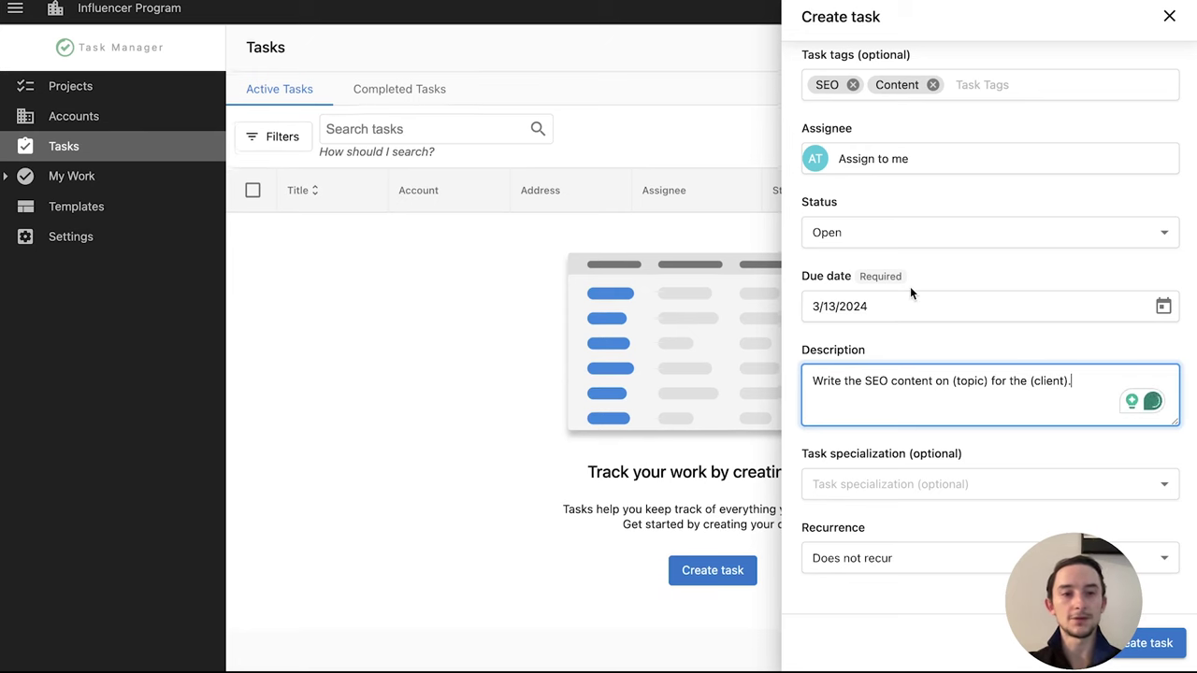
Step: Set the task specialization to Social post, check the recurrence options, and create the task
{"action": "left_click", "coordinate": [883, 485]}
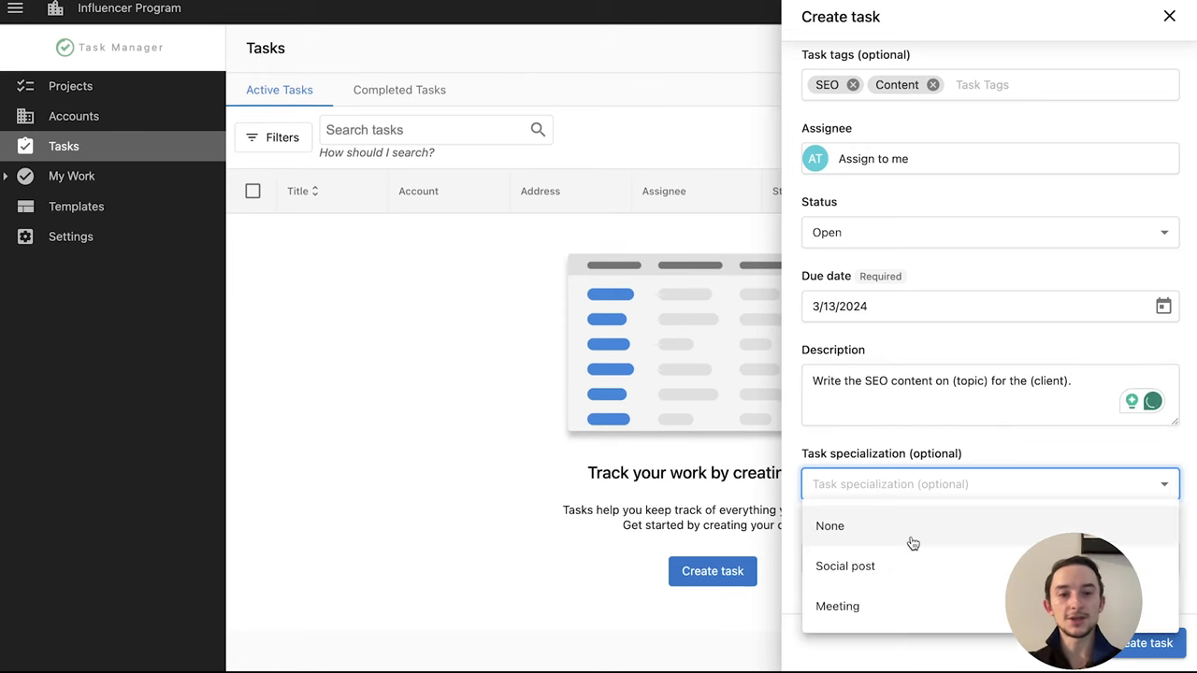
{"action": "left_click", "coordinate": [884, 566]}
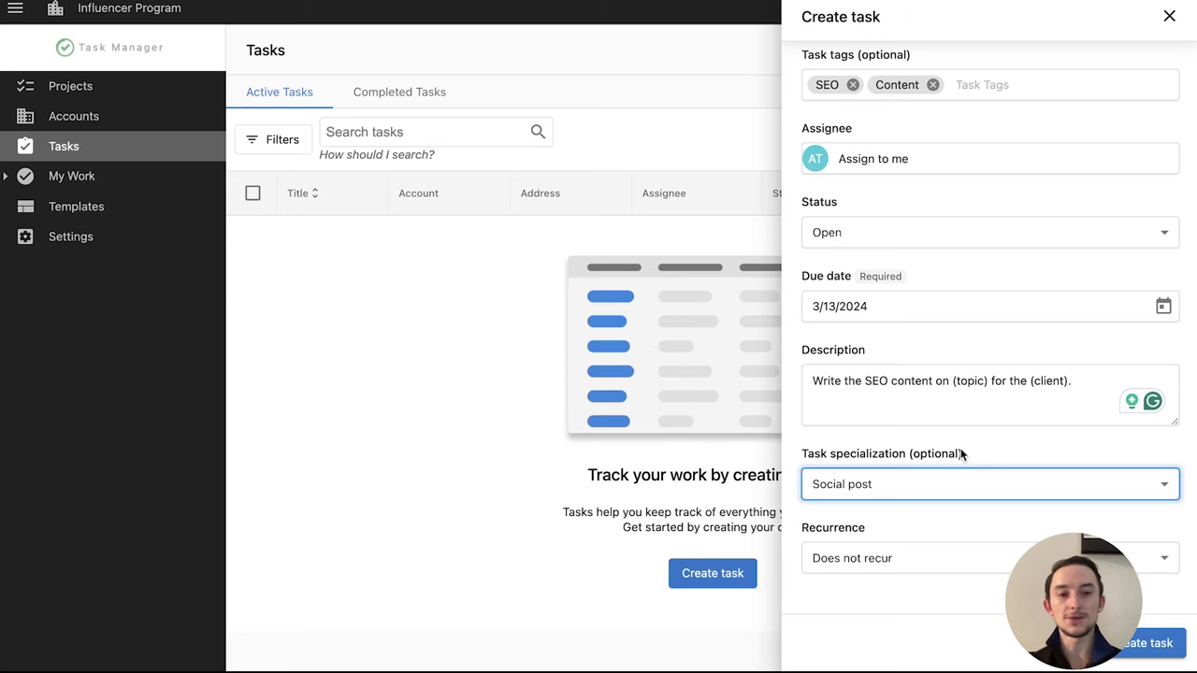
{"action": "left_click", "coordinate": [884, 552]}
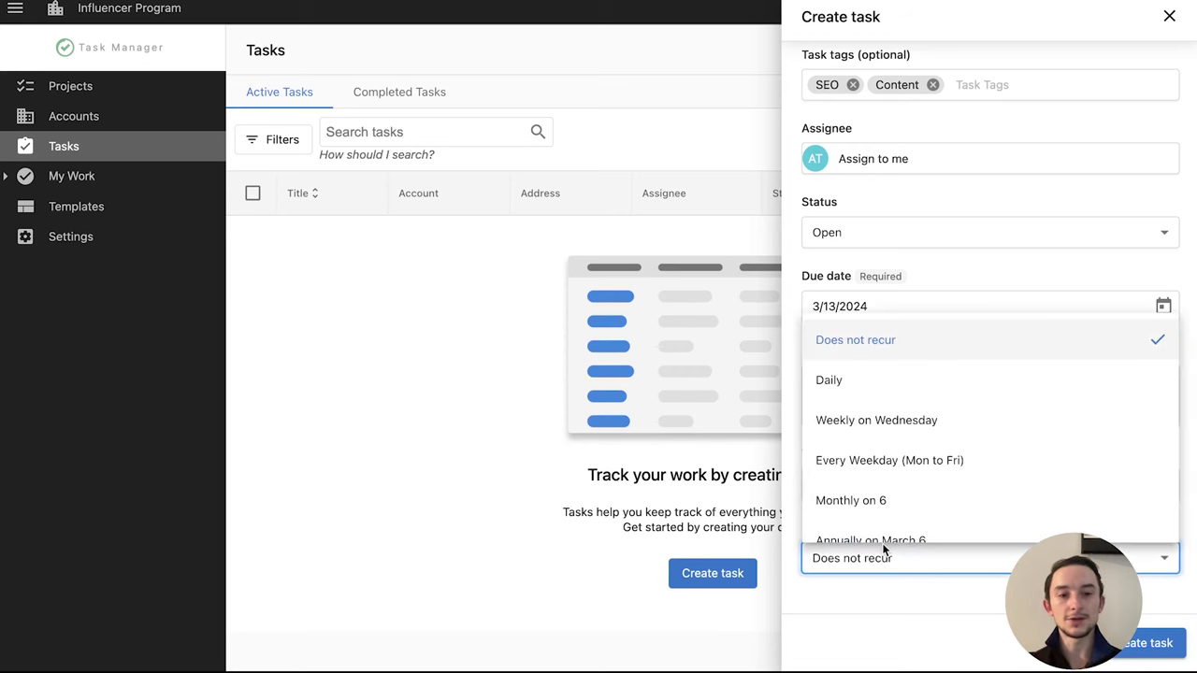
{"action": "left_click", "coordinate": [902, 598]}
{"action": "left_click", "coordinate": [1153, 652]}
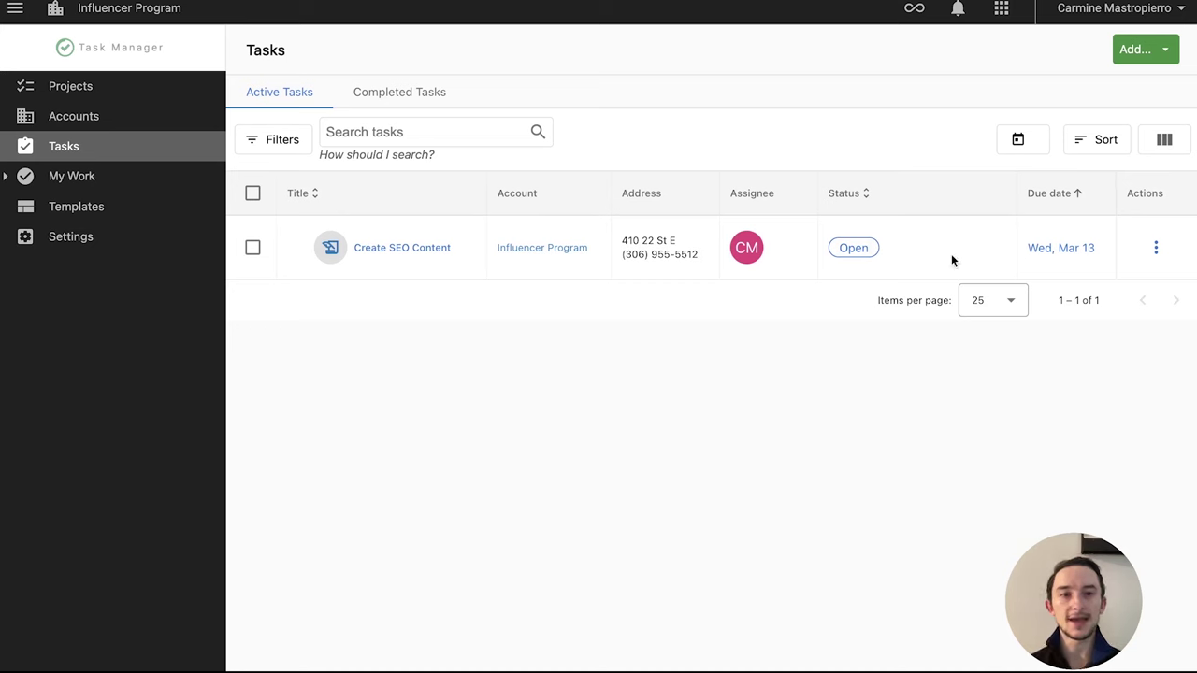
Step: Check the actions available for the Create SEO Content task and look at the completed tasks list
{"action": "left_click", "coordinate": [1155, 247]}
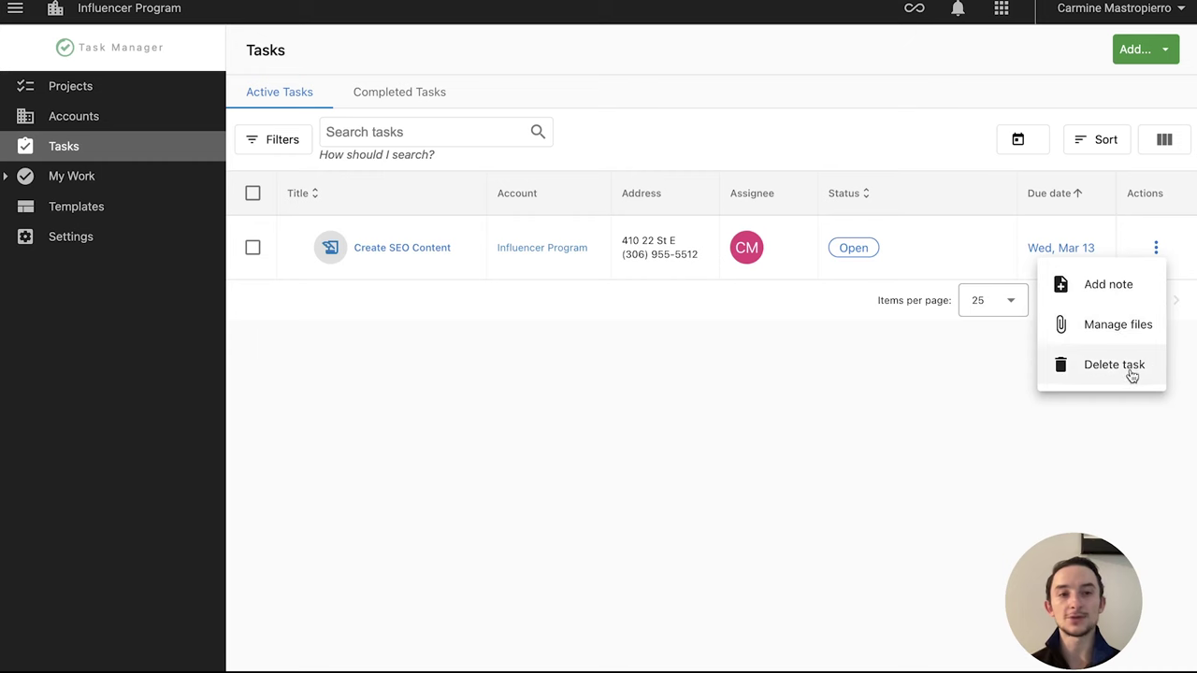
{"action": "left_click", "coordinate": [815, 387]}
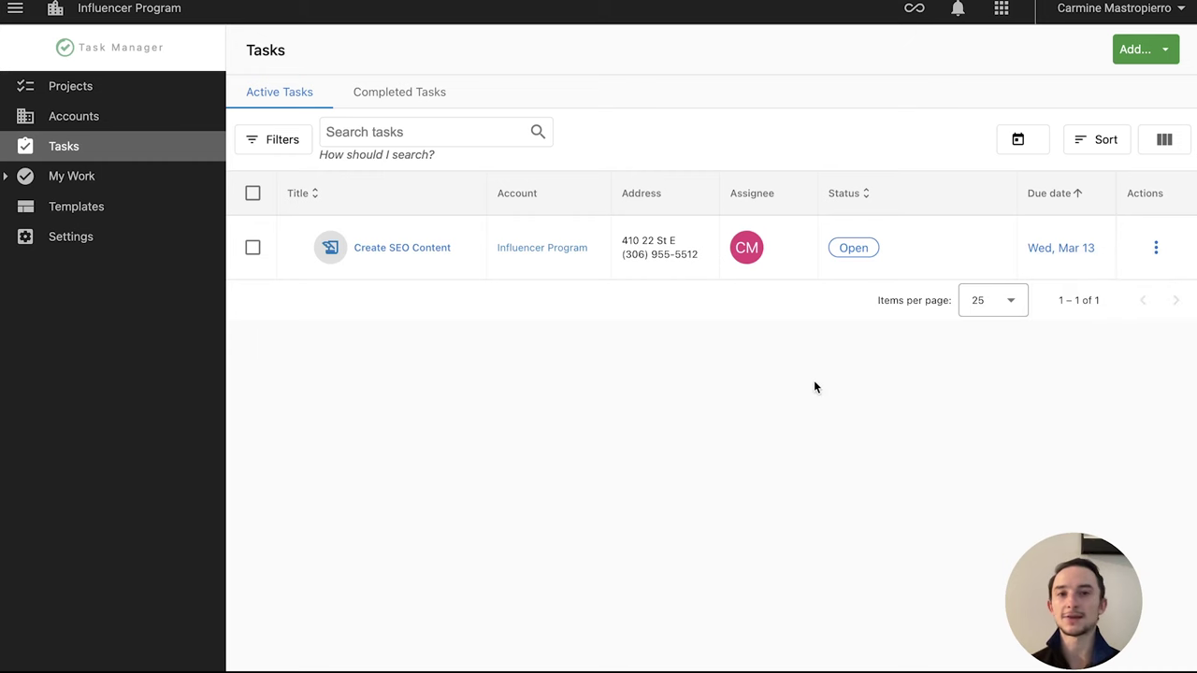
{"action": "left_click", "coordinate": [401, 99]}
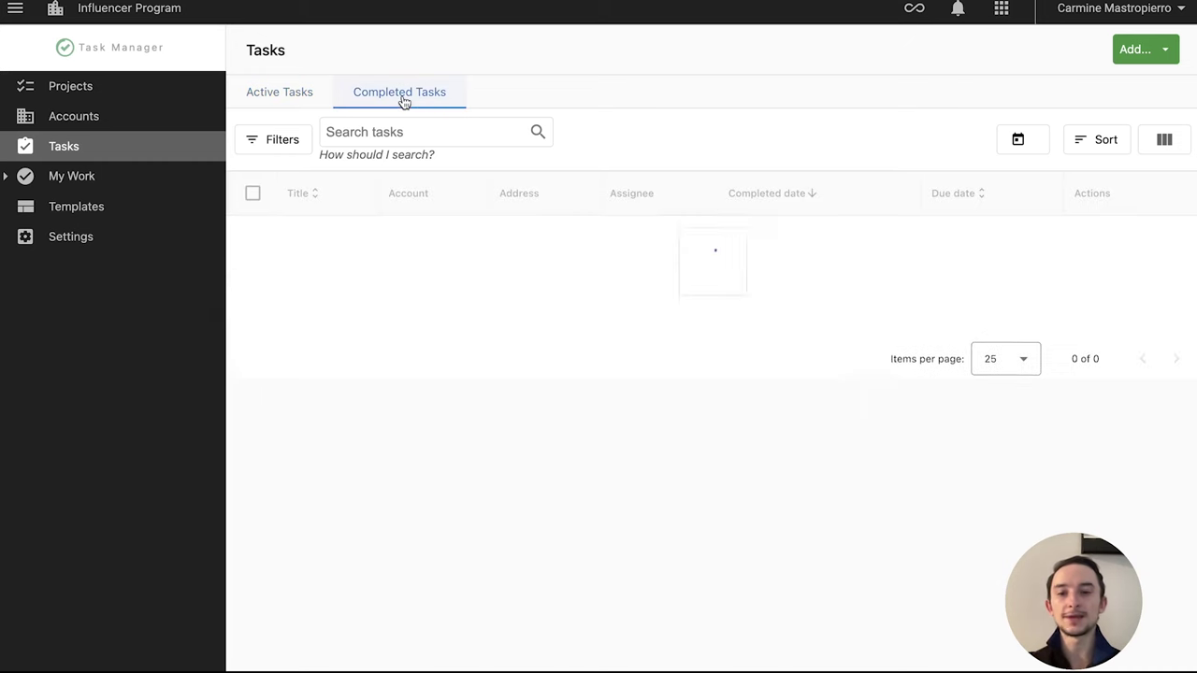
{"action": "left_click", "coordinate": [276, 99]}
{"action": "left_click", "coordinate": [1157, 249]}
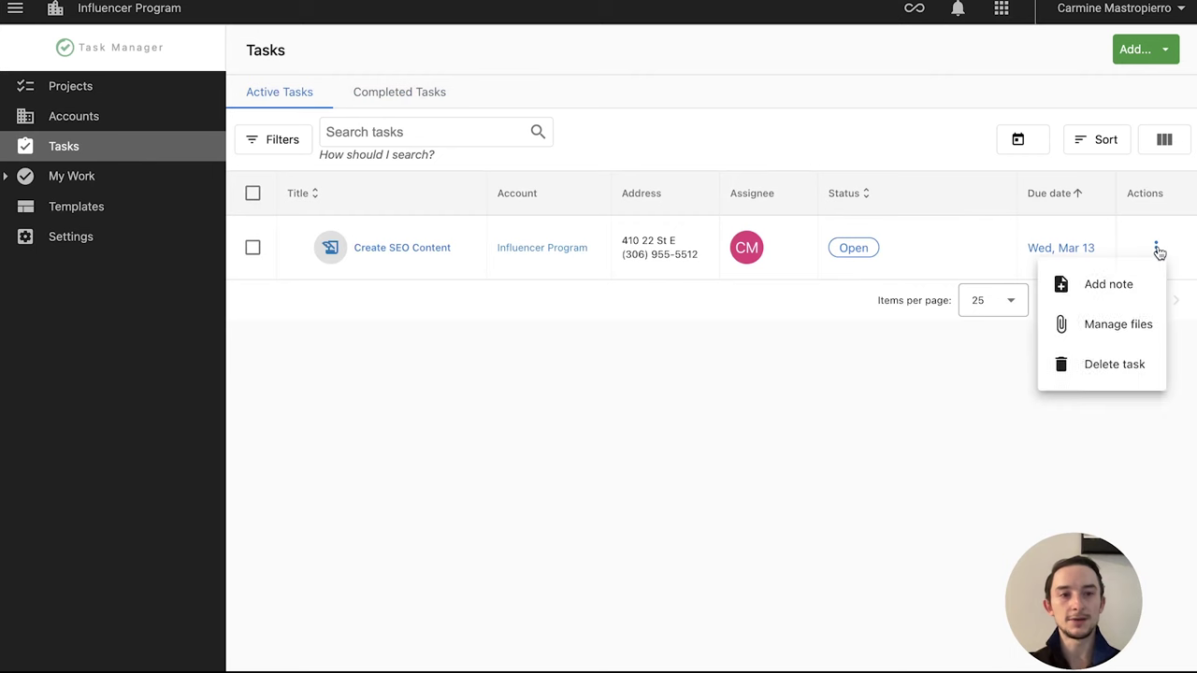
{"action": "left_click", "coordinate": [836, 428]}
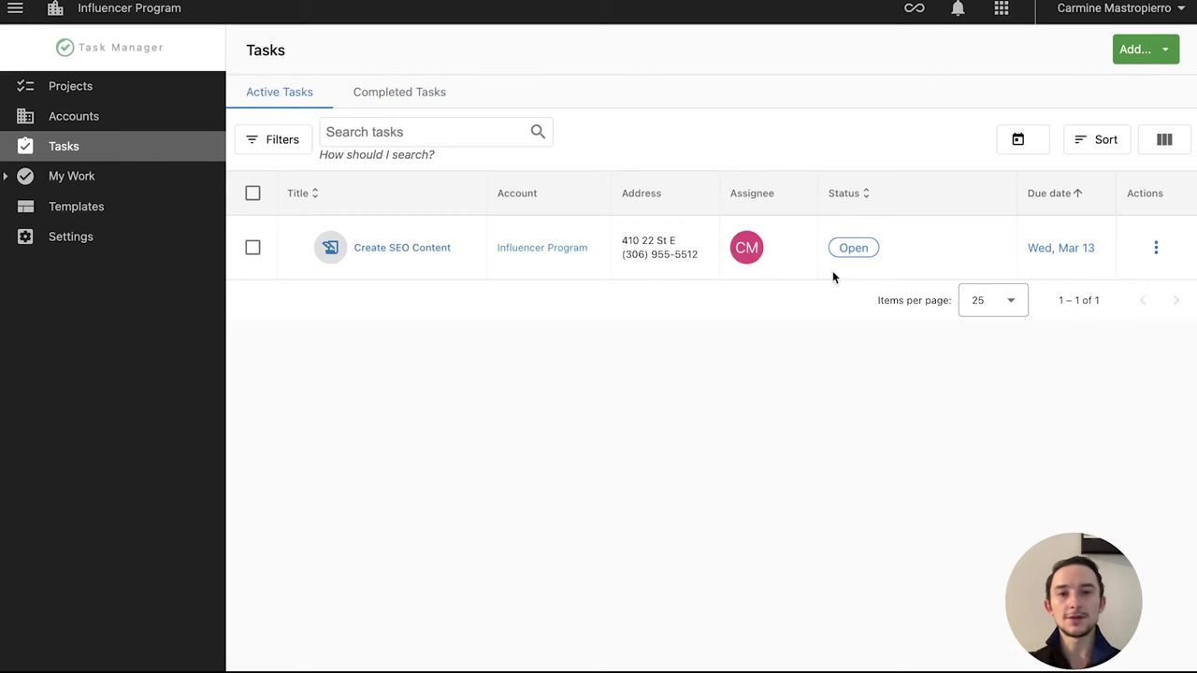
Step: Set the Create SEO Content task's status to Completed and view the completed tasks
{"action": "left_click", "coordinate": [847, 248]}
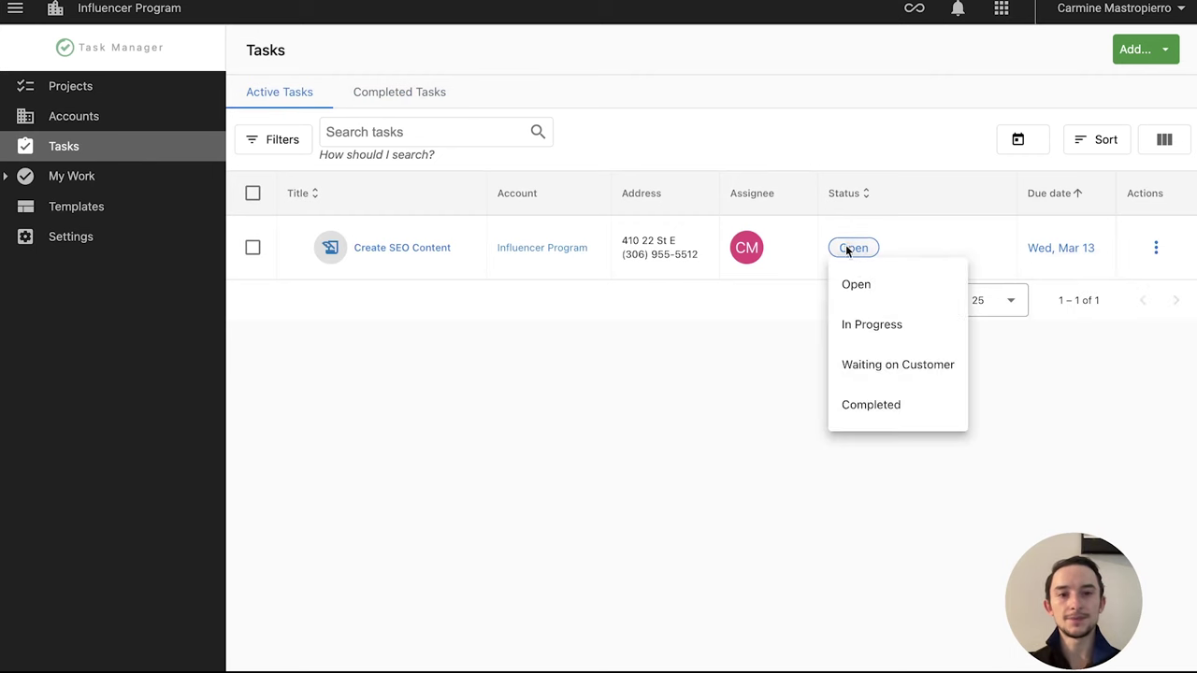
{"action": "left_click", "coordinate": [877, 365]}
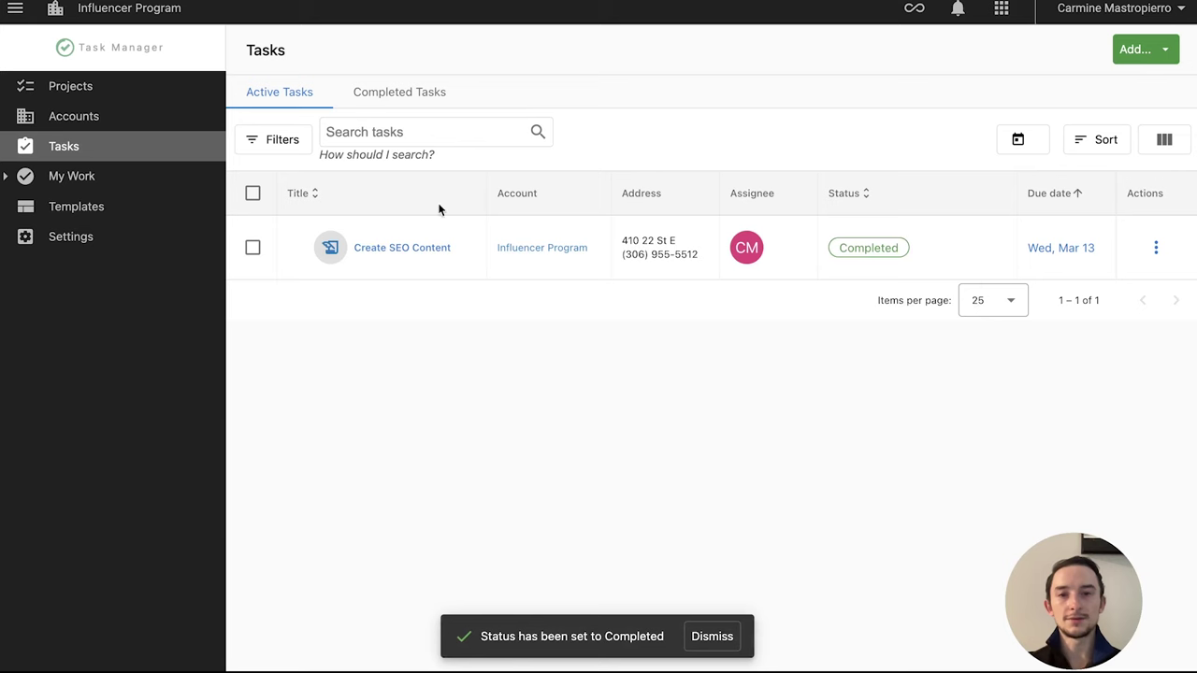
{"action": "left_click", "coordinate": [383, 99]}
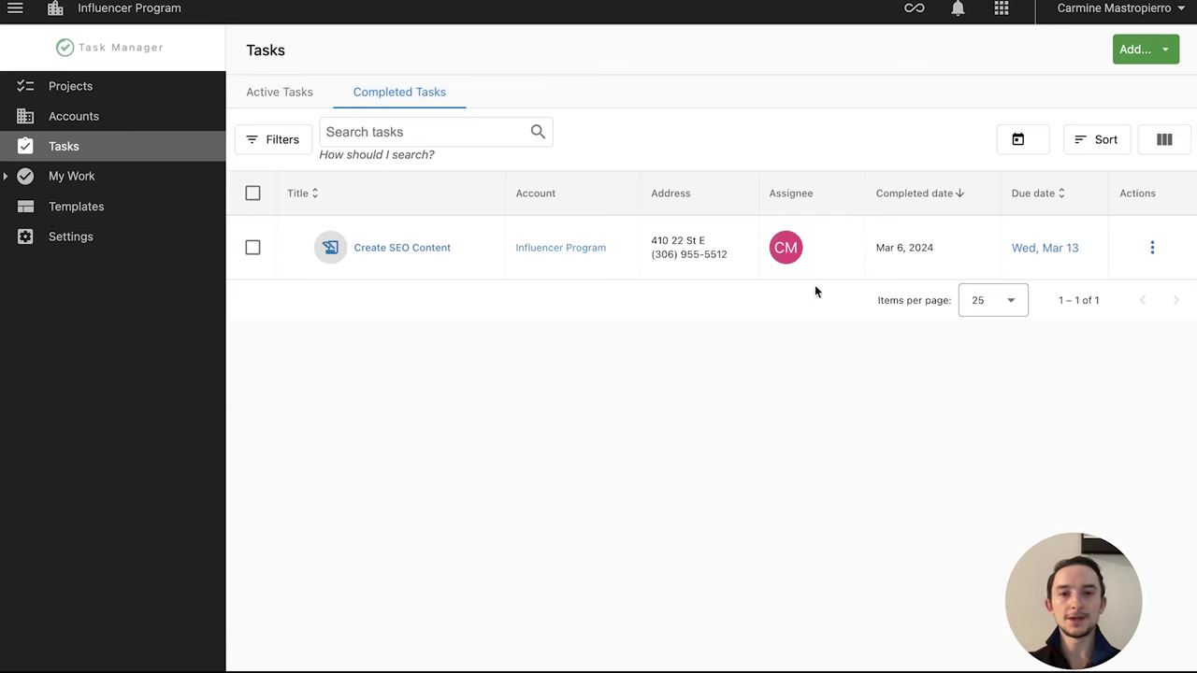
Step: Open My Projects under My Work and start creating a new project
{"action": "left_click", "coordinate": [72, 182]}
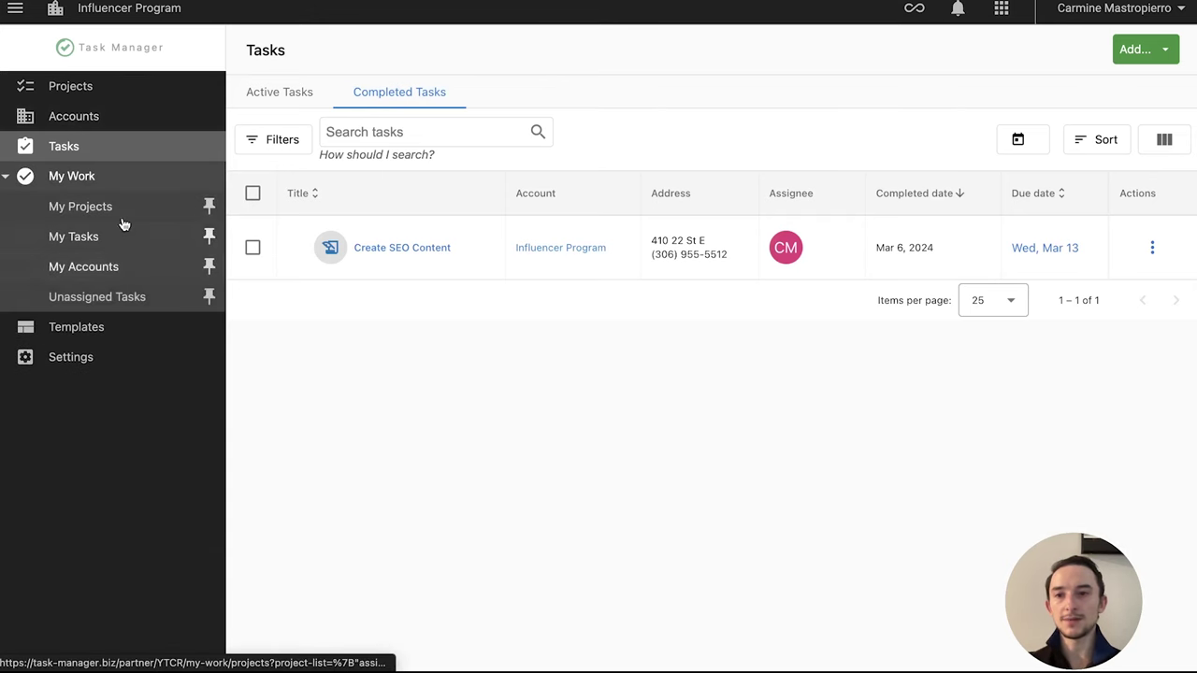
{"action": "left_click", "coordinate": [121, 213]}
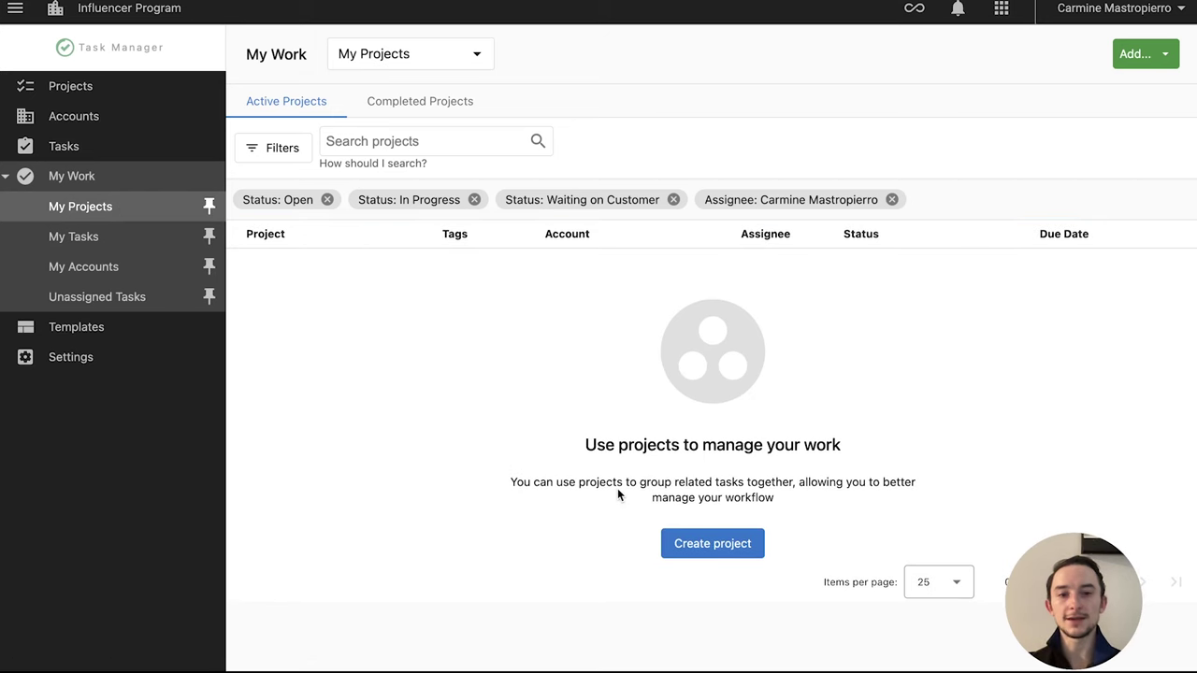
{"action": "left_click", "coordinate": [713, 543]}
Step: Assign the new project to the Influencer Program account and name it "Content Marketing"
{"action": "left_click", "coordinate": [381, 215]}
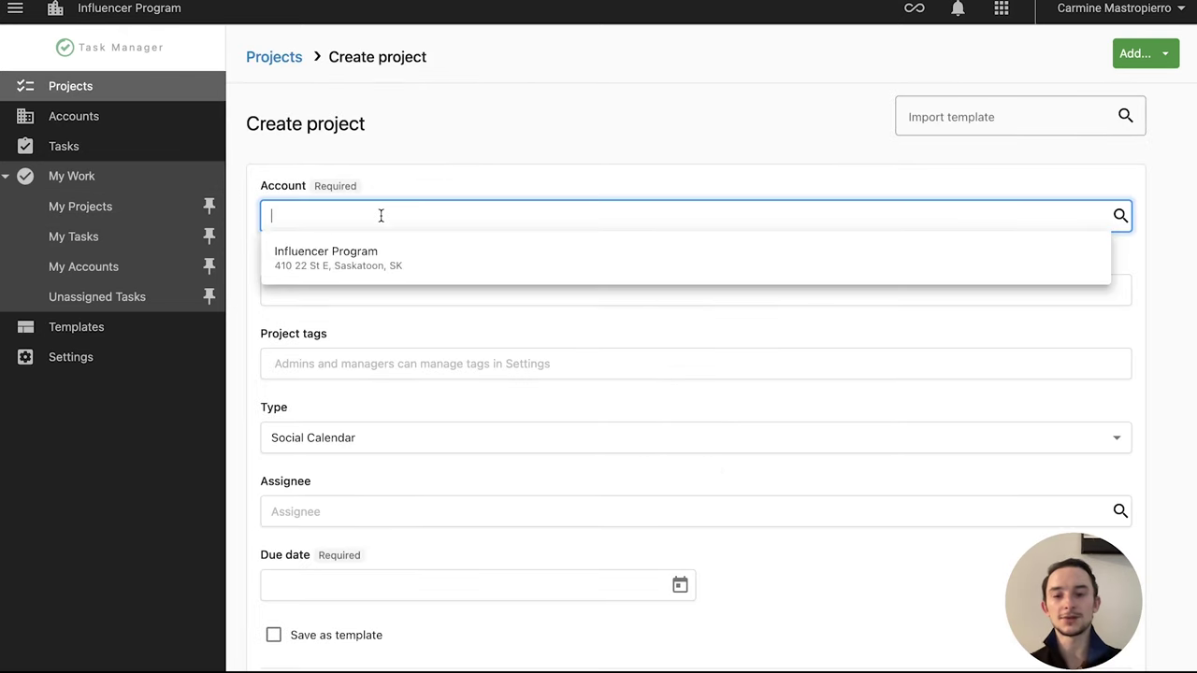
{"action": "type", "text": "Blo"}
{"action": "key", "text": "BackSpace"}
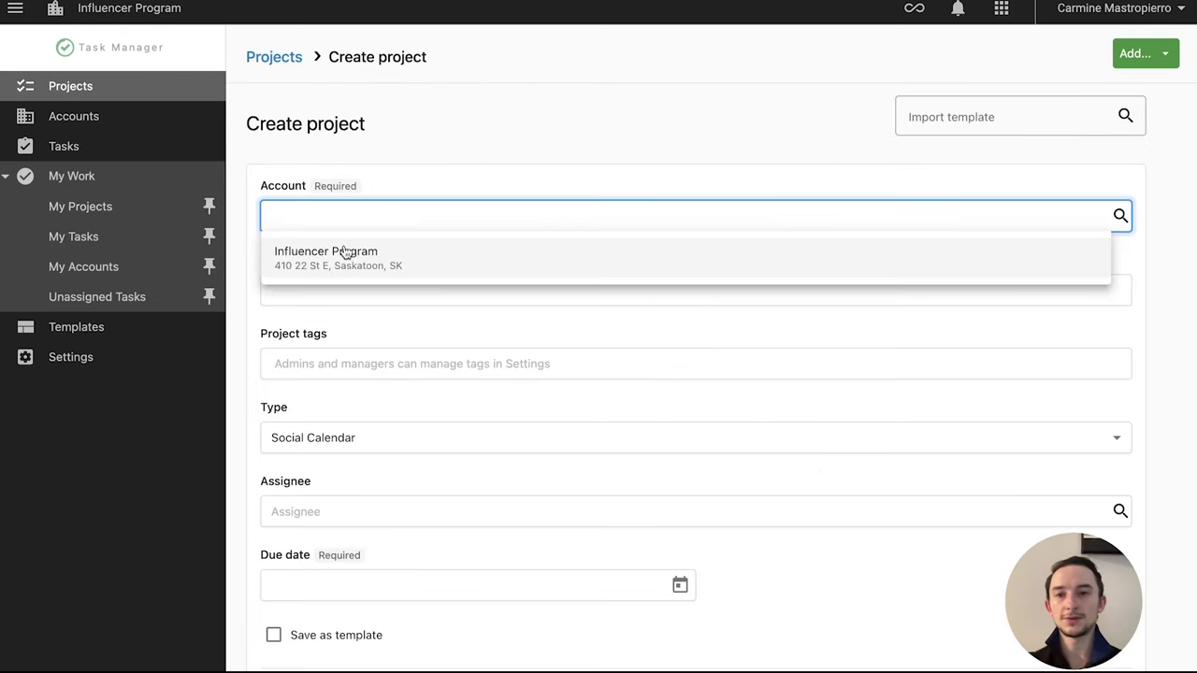
{"action": "left_click", "coordinate": [347, 250]}
{"action": "left_click", "coordinate": [332, 280]}
{"action": "type", "text": "Content Marketing"}
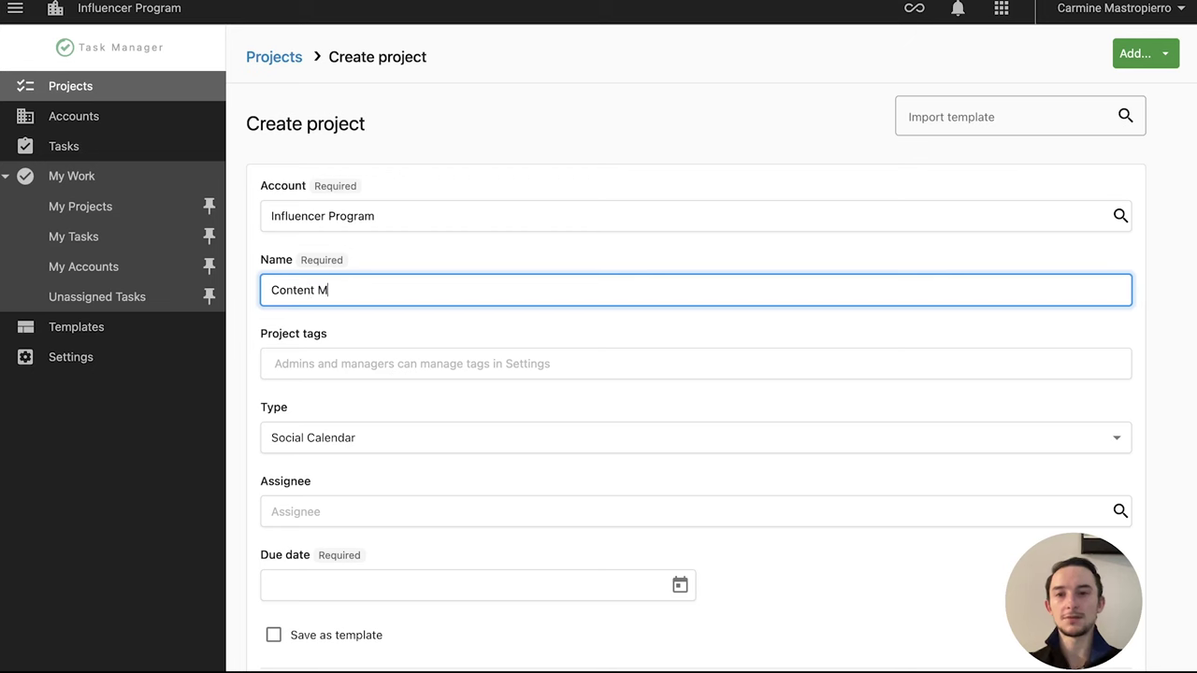
Step: Add the tag "Content" to the new project
{"action": "key", "text": "Tab"}
{"action": "type", "text": "Content"}
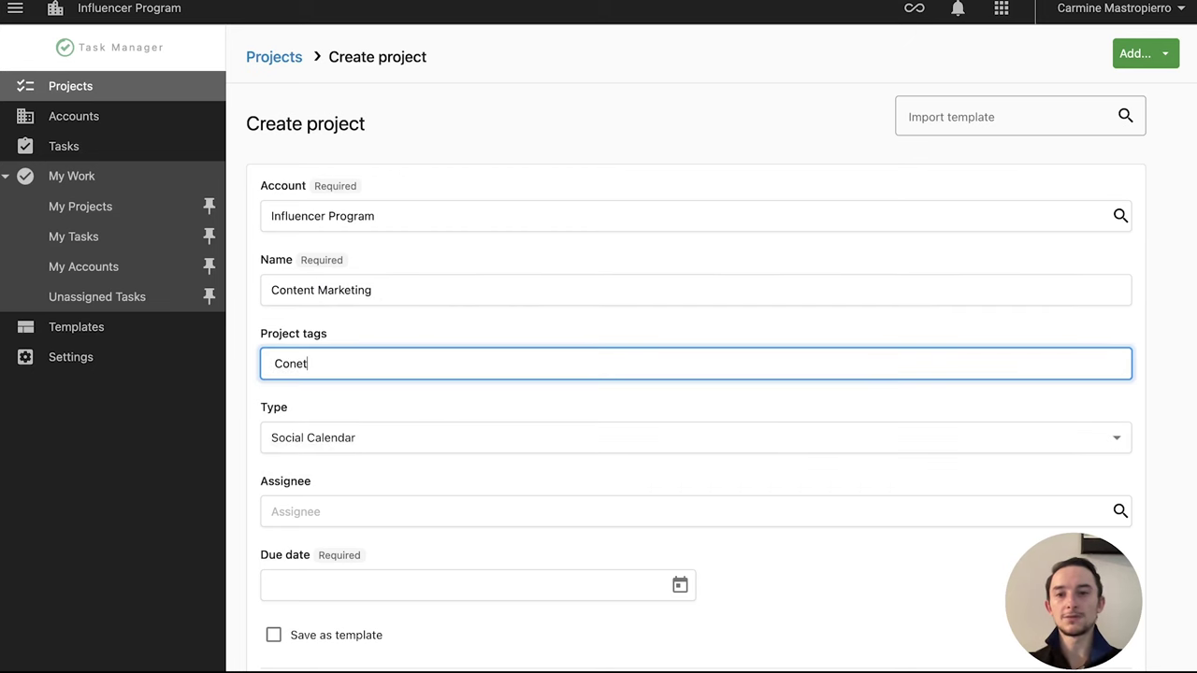
{"action": "key", "text": "Return"}
{"action": "left_click", "coordinate": [370, 327]}
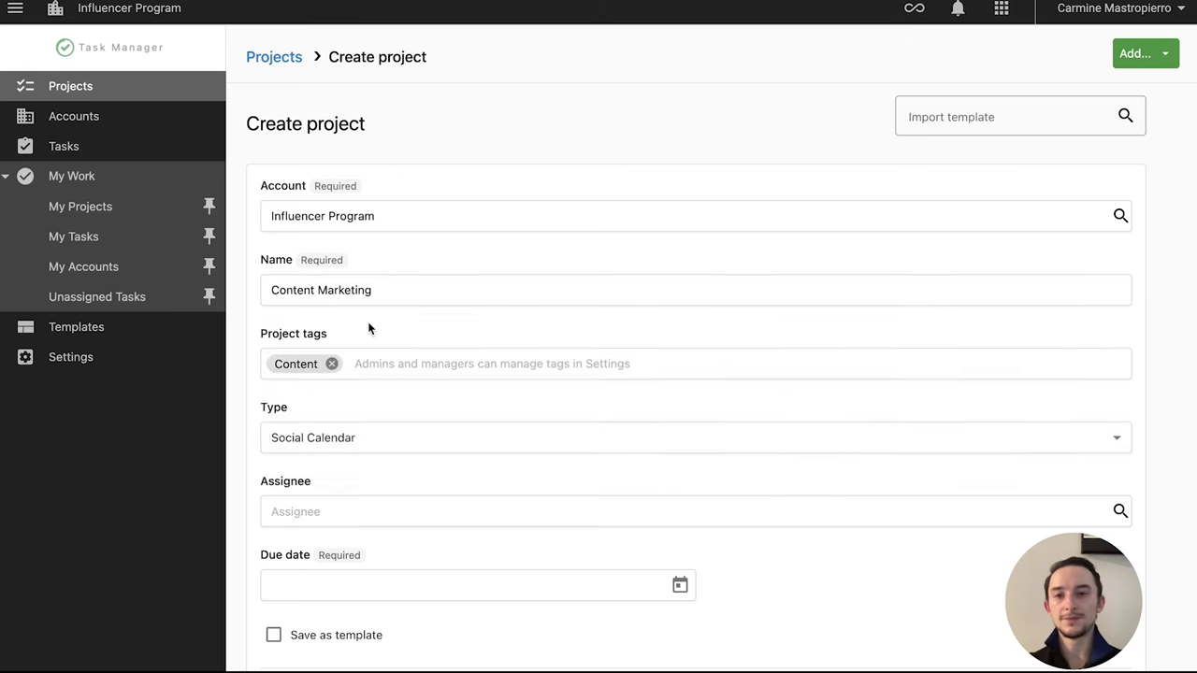
Step: Set the Content Marketing project to be saved as a template
{"action": "scroll", "coordinate": [368, 320], "scroll_direction": "down", "scroll_amount": 3}
{"action": "scroll", "coordinate": [417, 391], "scroll_direction": "up", "scroll_amount": 3}
{"action": "scroll", "coordinate": [417, 391], "scroll_direction": "down", "scroll_amount": 2}
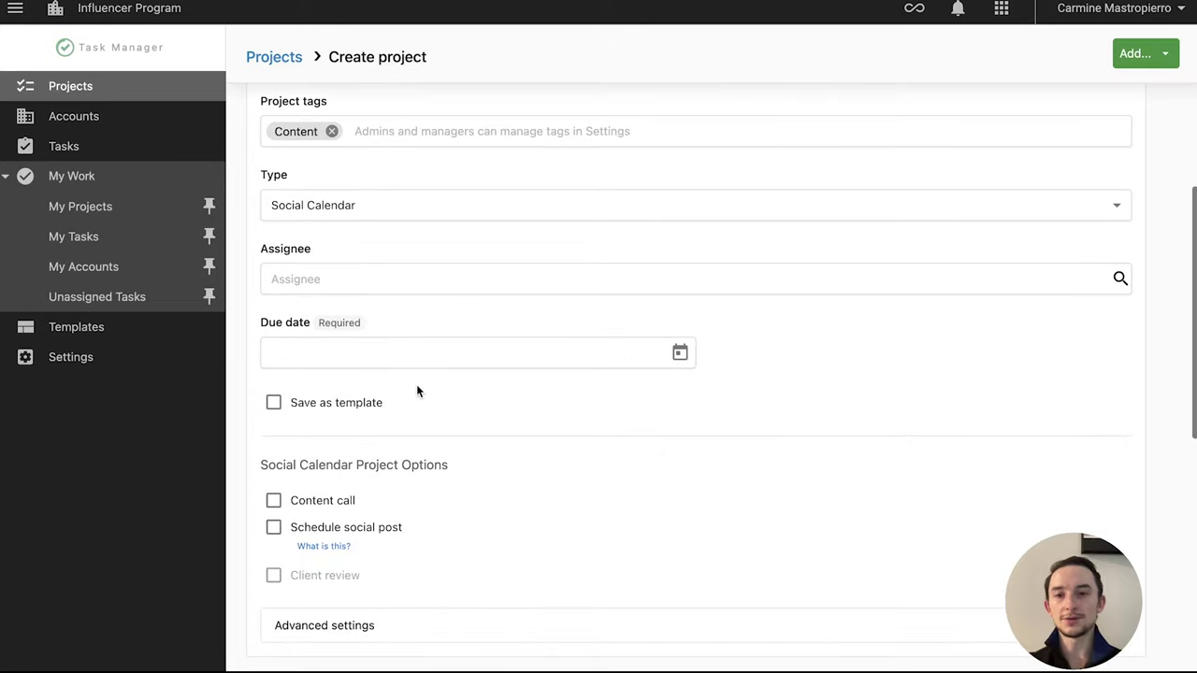
{"action": "scroll", "coordinate": [412, 374], "scroll_direction": "down", "scroll_amount": 1}
{"action": "left_click", "coordinate": [359, 293]}
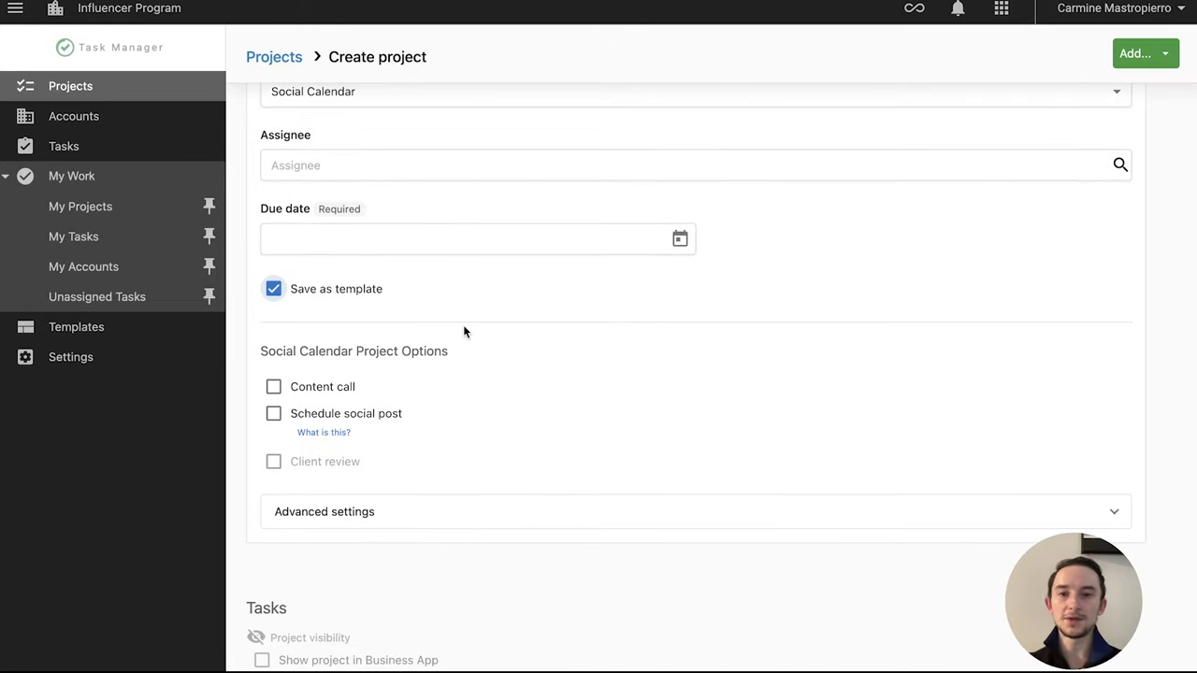
Step: Enable the Schedule social post option for the Social Calendar project
{"action": "scroll", "coordinate": [524, 318], "scroll_direction": "down", "scroll_amount": 3}
{"action": "scroll", "coordinate": [315, 224], "scroll_direction": "up", "scroll_amount": 3}
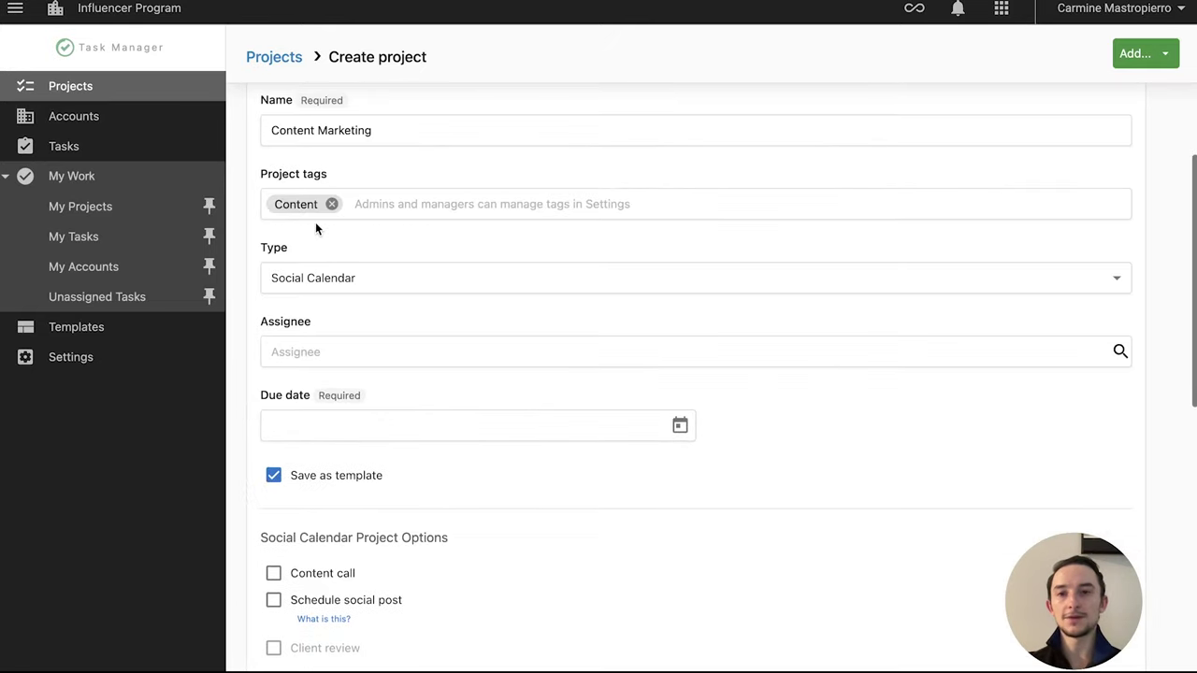
{"action": "scroll", "coordinate": [336, 307], "scroll_direction": "down", "scroll_amount": 3}
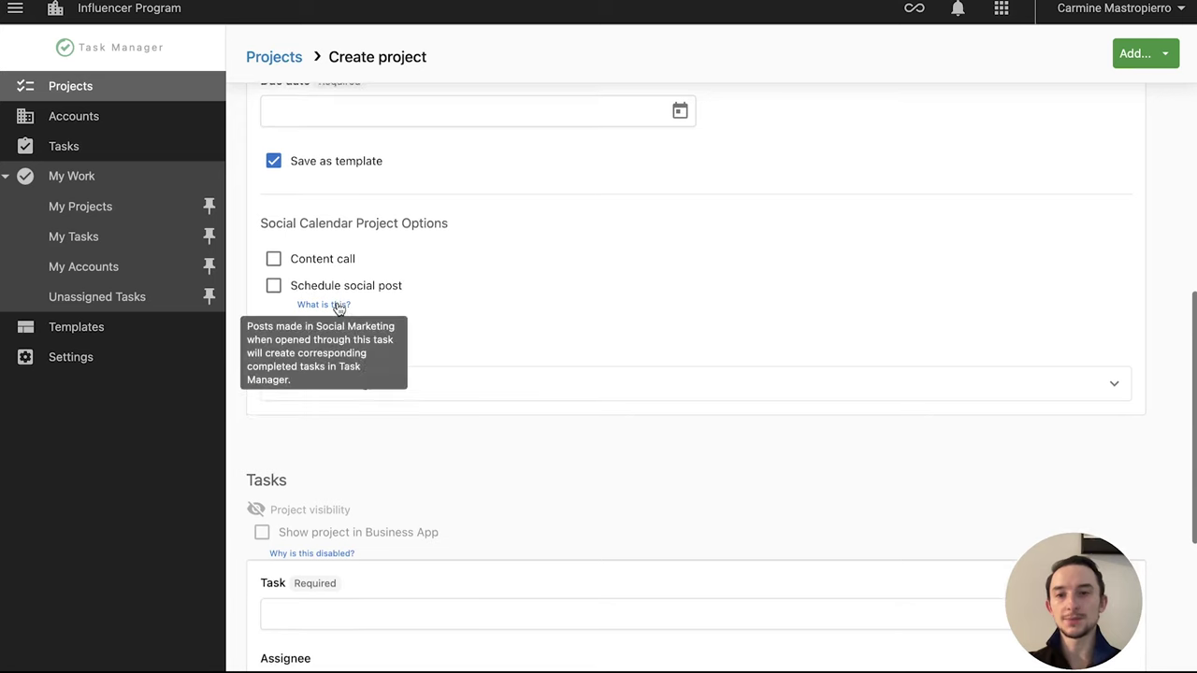
{"action": "left_click", "coordinate": [313, 285]}
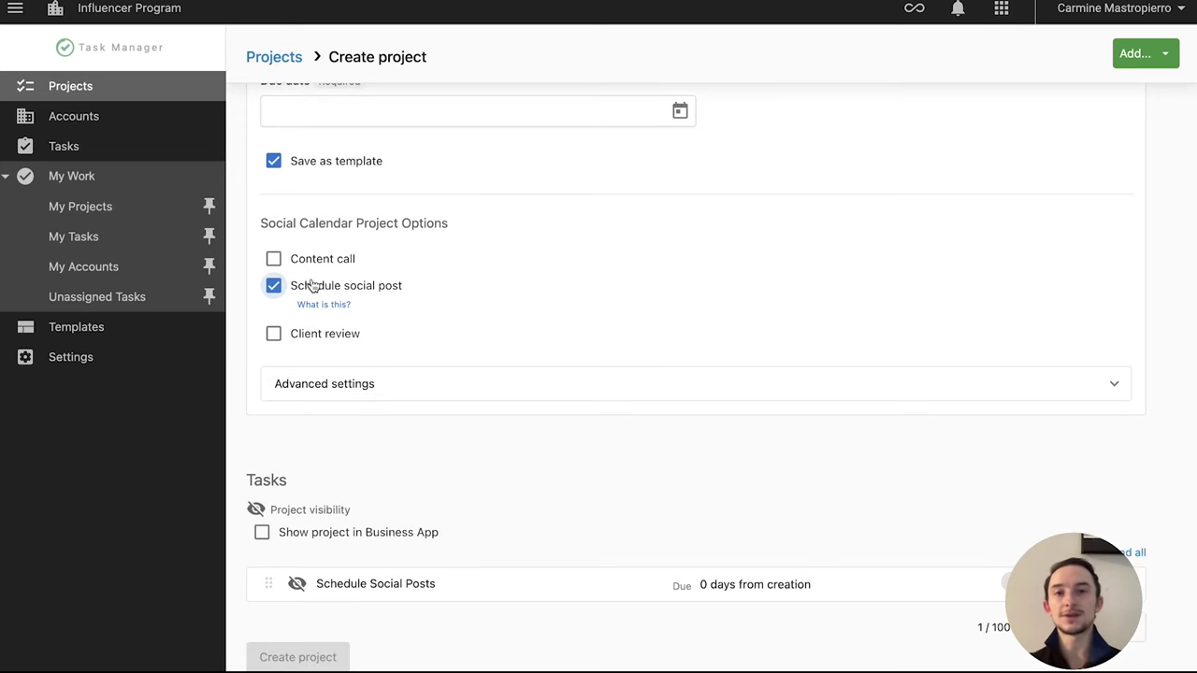
Step: Expand the Schedule Social Posts task and review its assignee, tags, due date and visibility settings
{"action": "scroll", "coordinate": [535, 335], "scroll_direction": "down", "scroll_amount": 1}
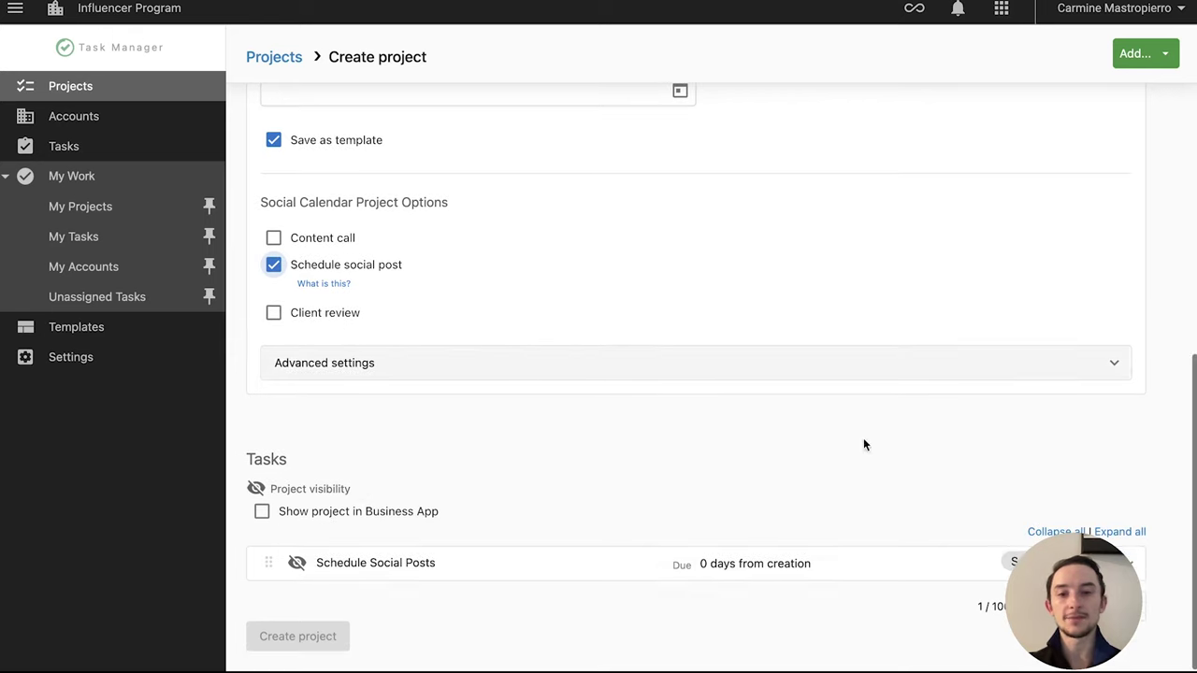
{"action": "left_click", "coordinate": [1140, 574]}
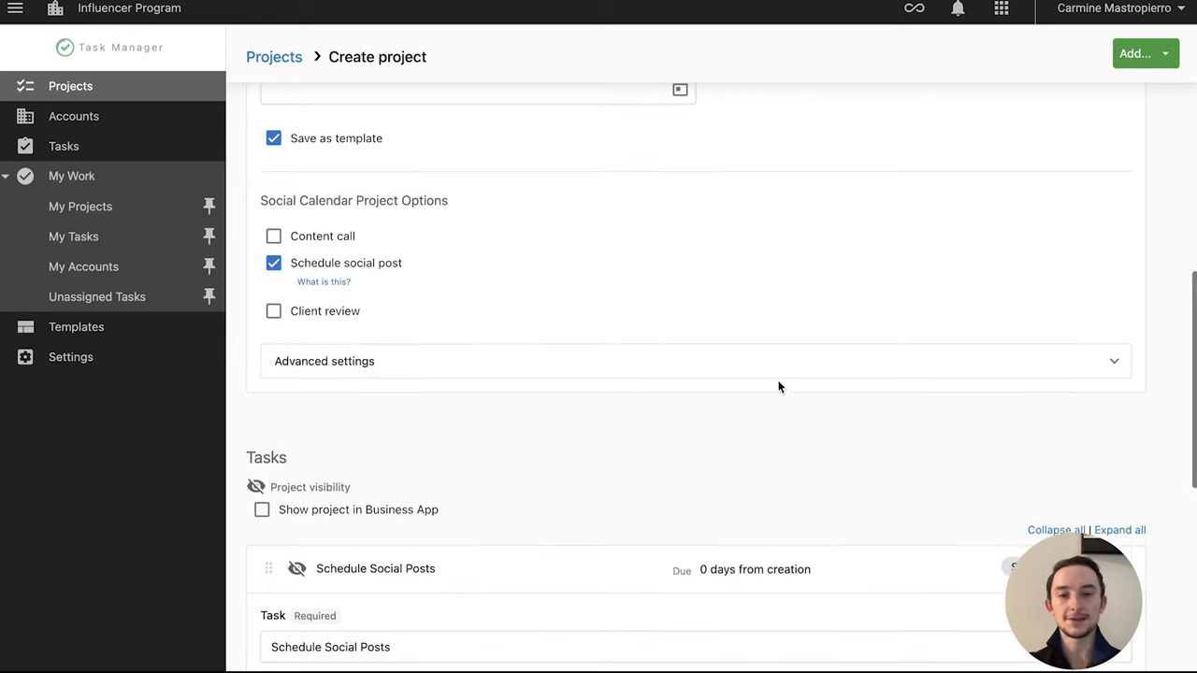
{"action": "scroll", "coordinate": [777, 385], "scroll_direction": "down", "scroll_amount": 4}
{"action": "scroll", "coordinate": [778, 386], "scroll_direction": "down", "scroll_amount": 2}
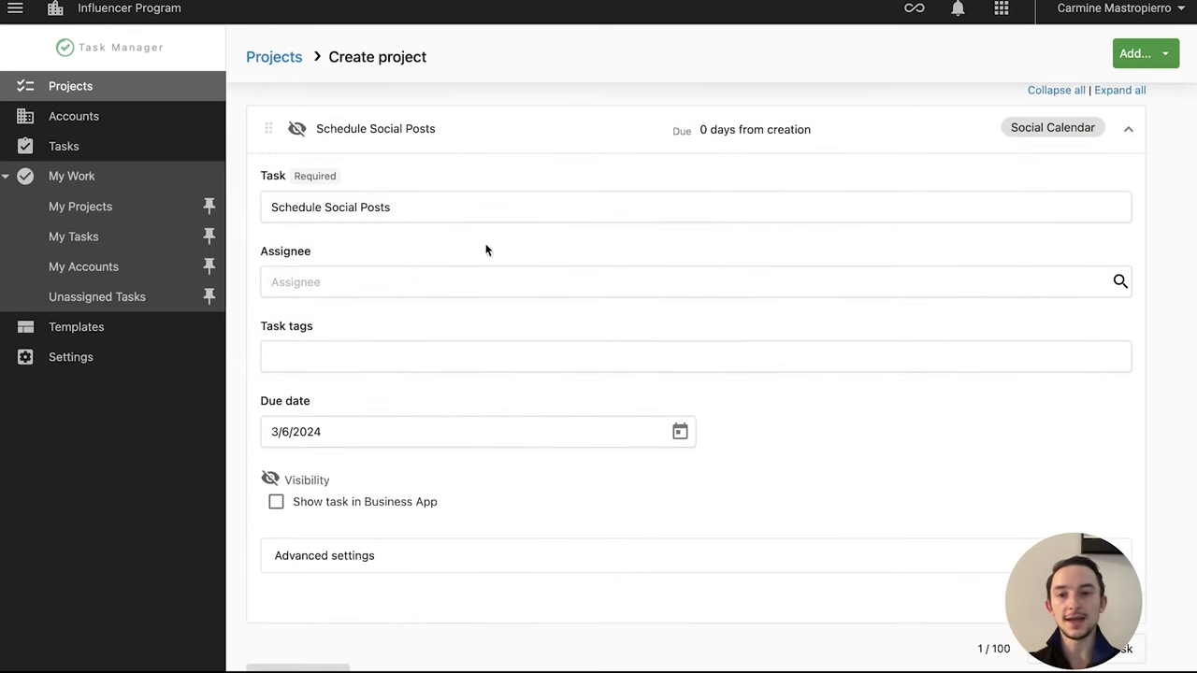
{"action": "scroll", "coordinate": [669, 494], "scroll_direction": "up", "scroll_amount": 1}
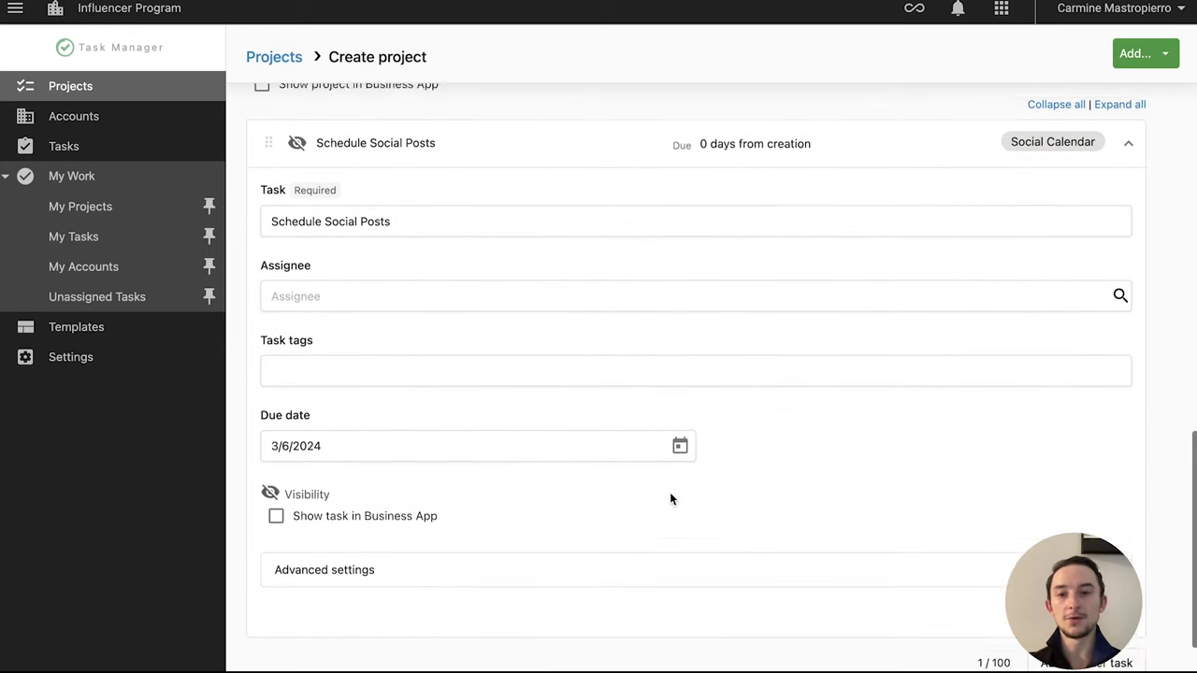
Step: Try showing the Schedule Social Posts task in Business App, and turn that visibility off again
{"action": "left_click", "coordinate": [368, 528]}
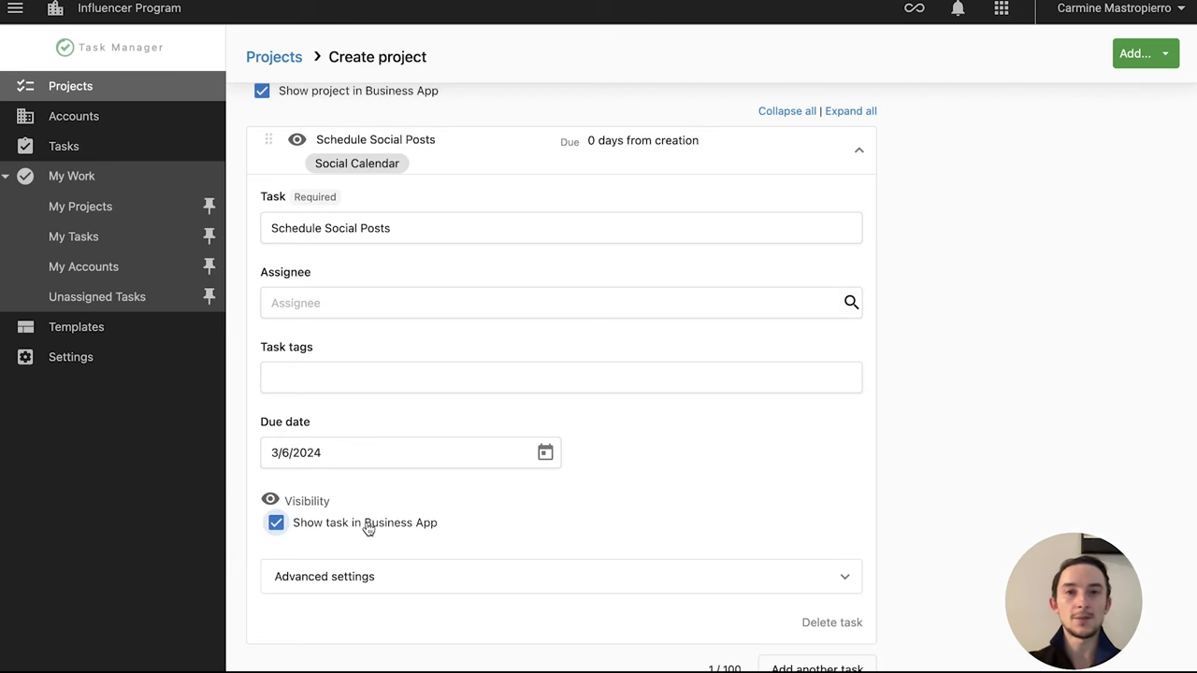
{"action": "left_click", "coordinate": [368, 529]}
{"action": "scroll", "coordinate": [644, 458], "scroll_direction": "up", "scroll_amount": 1}
{"action": "scroll", "coordinate": [941, 203], "scroll_direction": "down", "scroll_amount": 2}
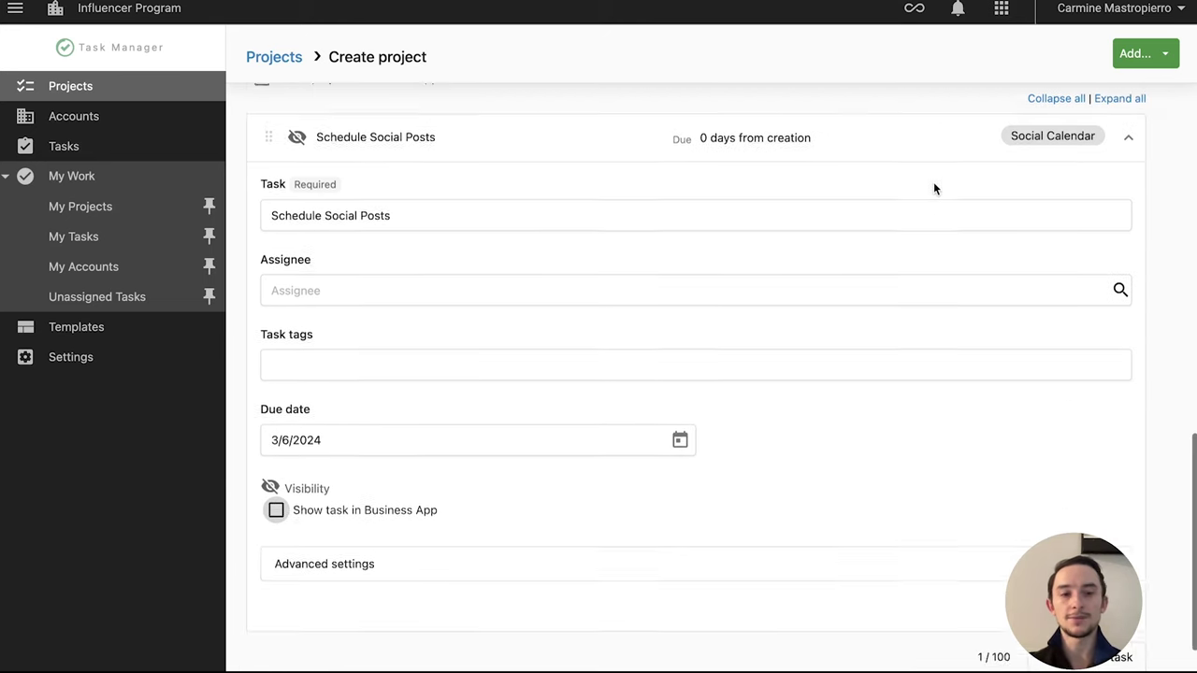
Step: Set the Content Marketing project's due date to March 13, 2024 and create the project
{"action": "scroll", "coordinate": [1075, 261], "scroll_direction": "up", "scroll_amount": 5}
{"action": "left_click", "coordinate": [1128, 342]}
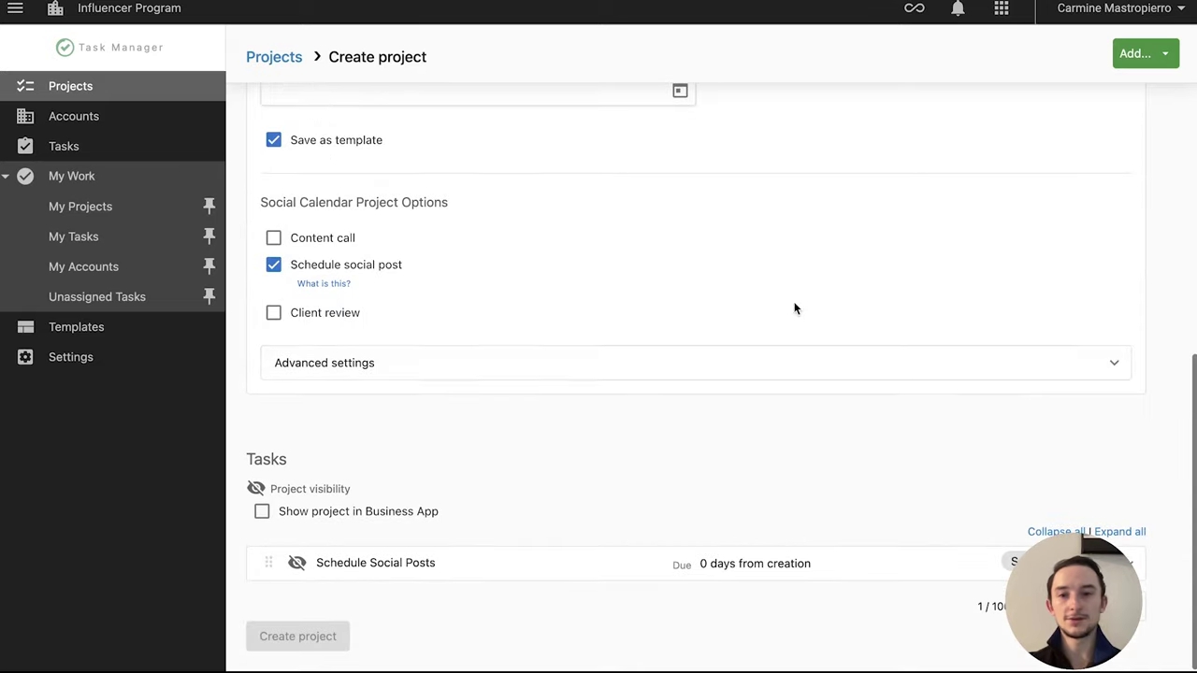
{"action": "scroll", "coordinate": [636, 358], "scroll_direction": "up", "scroll_amount": 3}
{"action": "scroll", "coordinate": [636, 355], "scroll_direction": "down", "scroll_amount": 3}
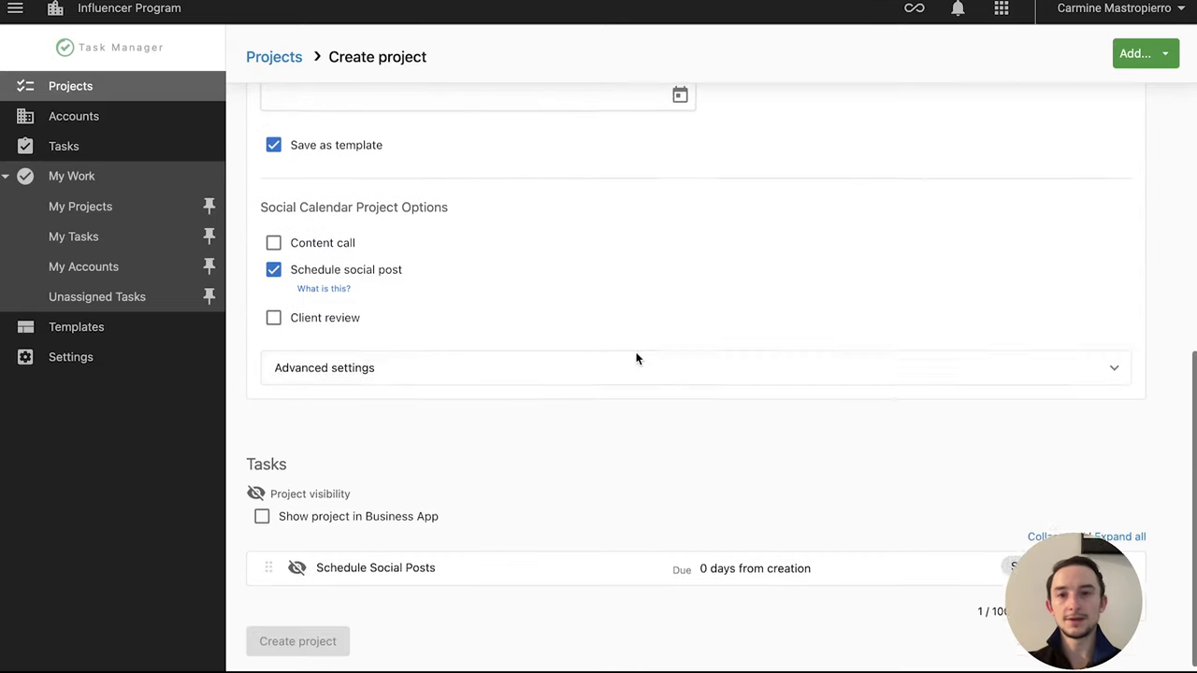
{"action": "scroll", "coordinate": [637, 358], "scroll_direction": "up", "scroll_amount": 3}
{"action": "left_click", "coordinate": [680, 378]}
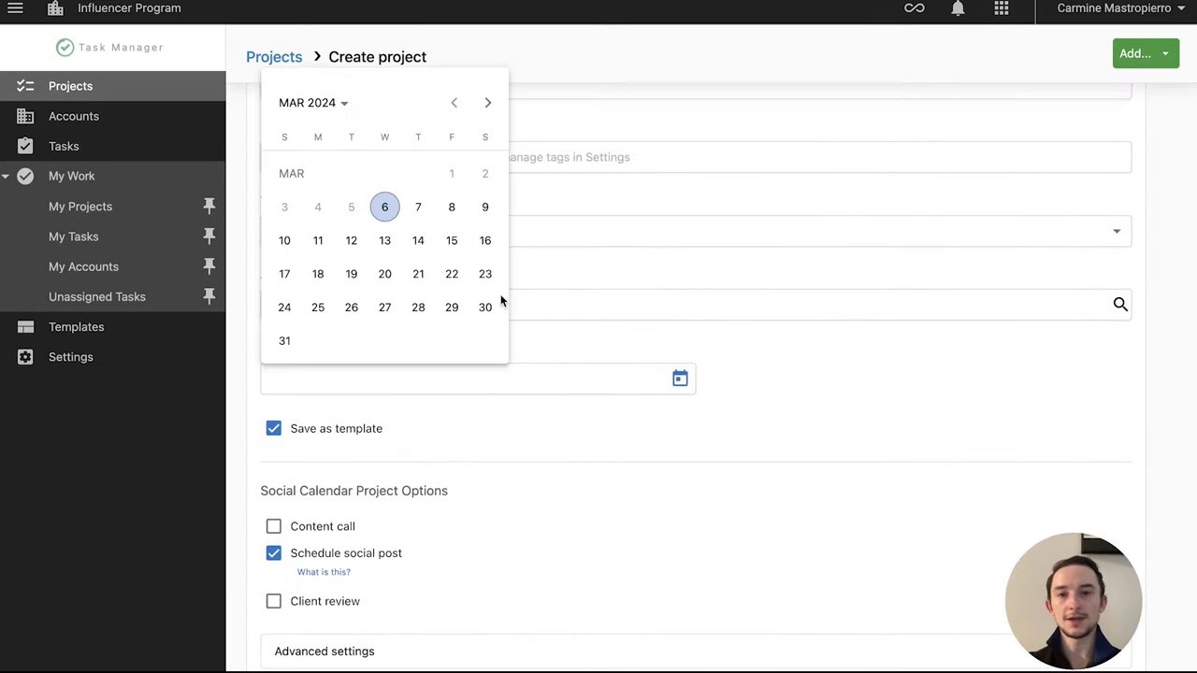
{"action": "left_click", "coordinate": [384, 240]}
{"action": "scroll", "coordinate": [745, 416], "scroll_direction": "down", "scroll_amount": 3}
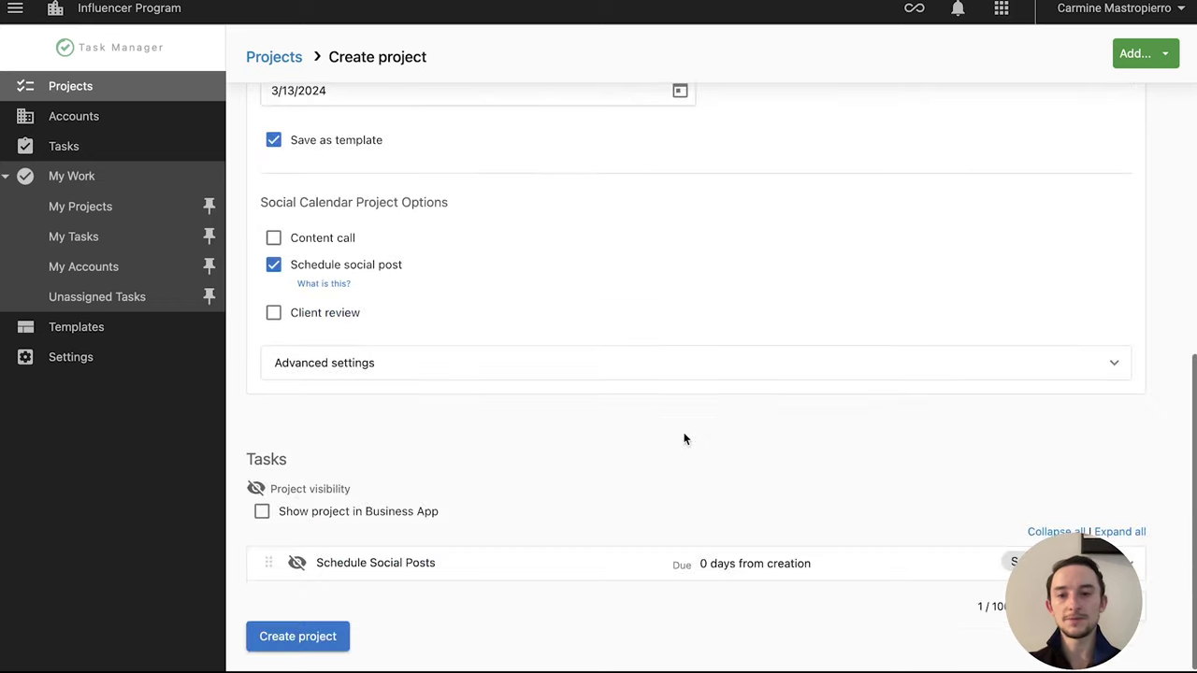
{"action": "left_click", "coordinate": [299, 637]}
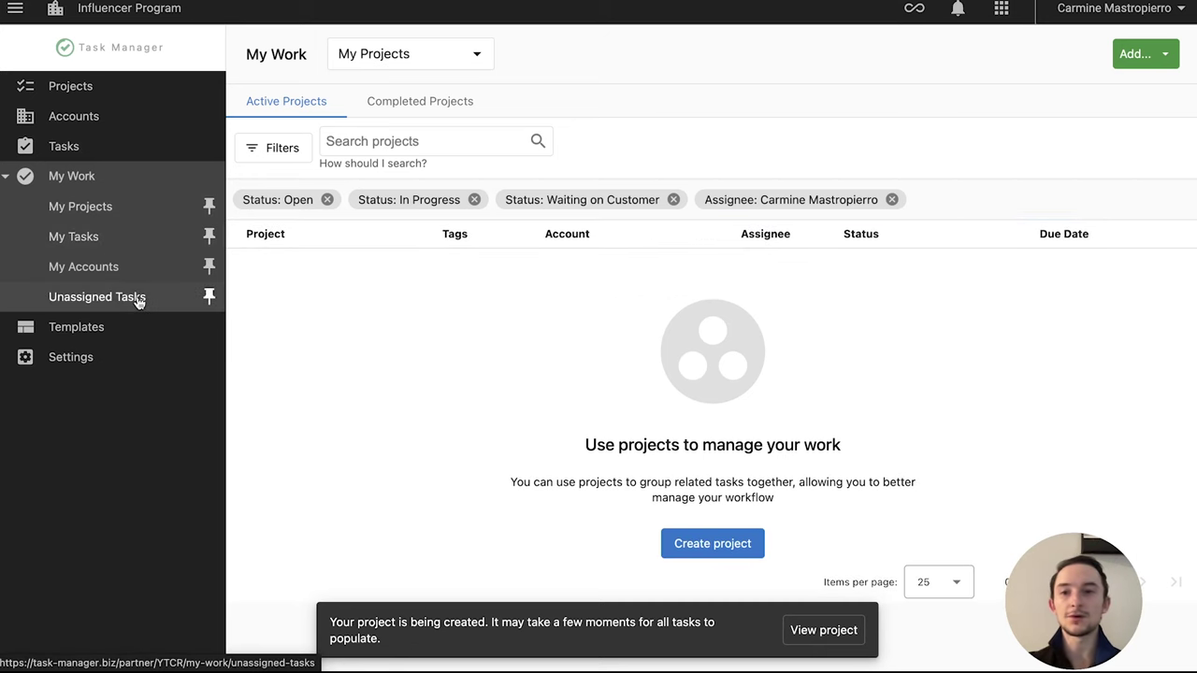
Step: View the project templates list and check the available actions for the Content Marketing template
{"action": "left_click", "coordinate": [93, 329]}
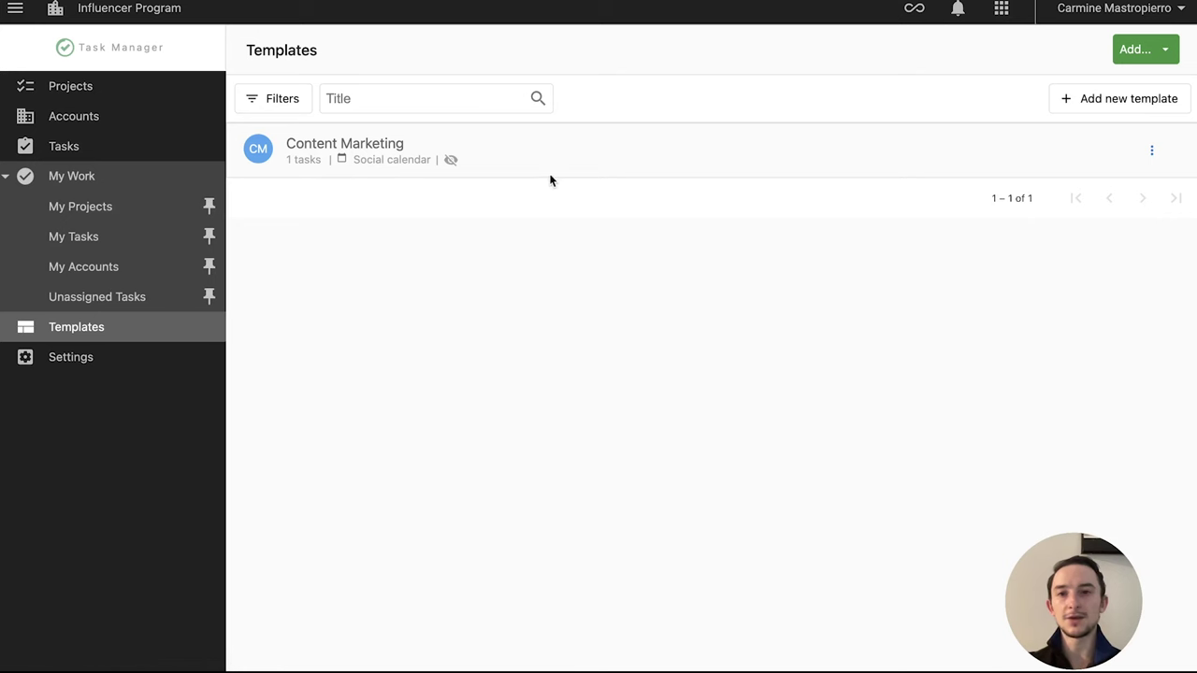
{"action": "left_click", "coordinate": [1151, 150]}
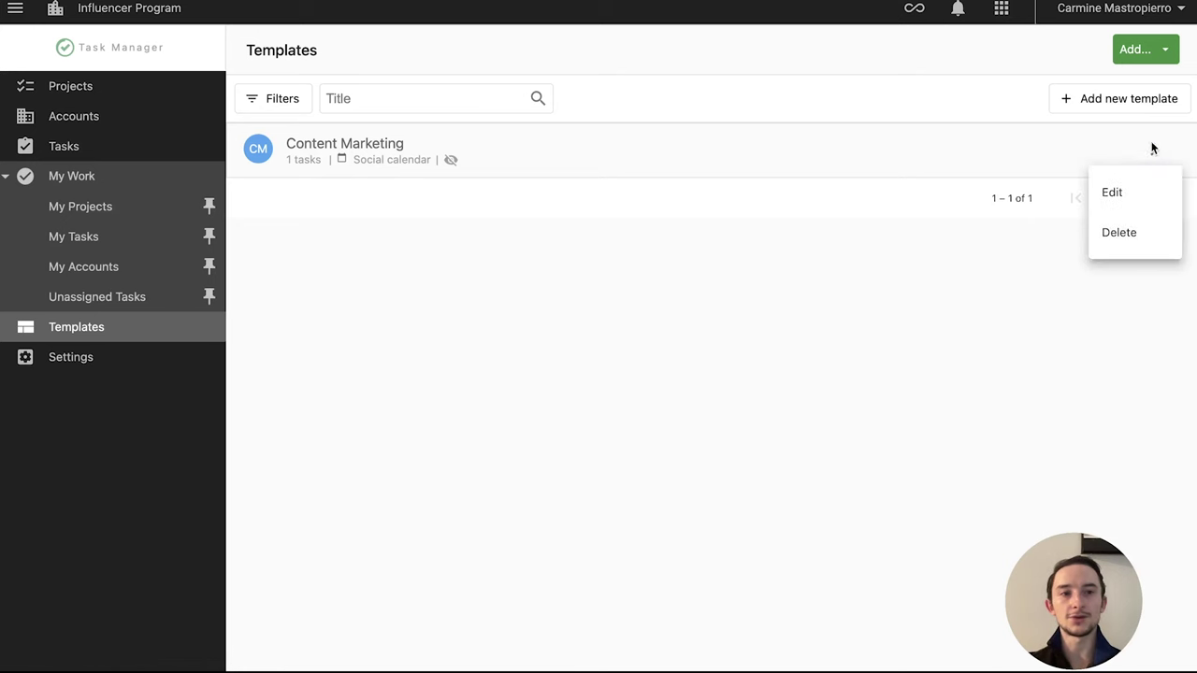
{"action": "left_click", "coordinate": [865, 315]}
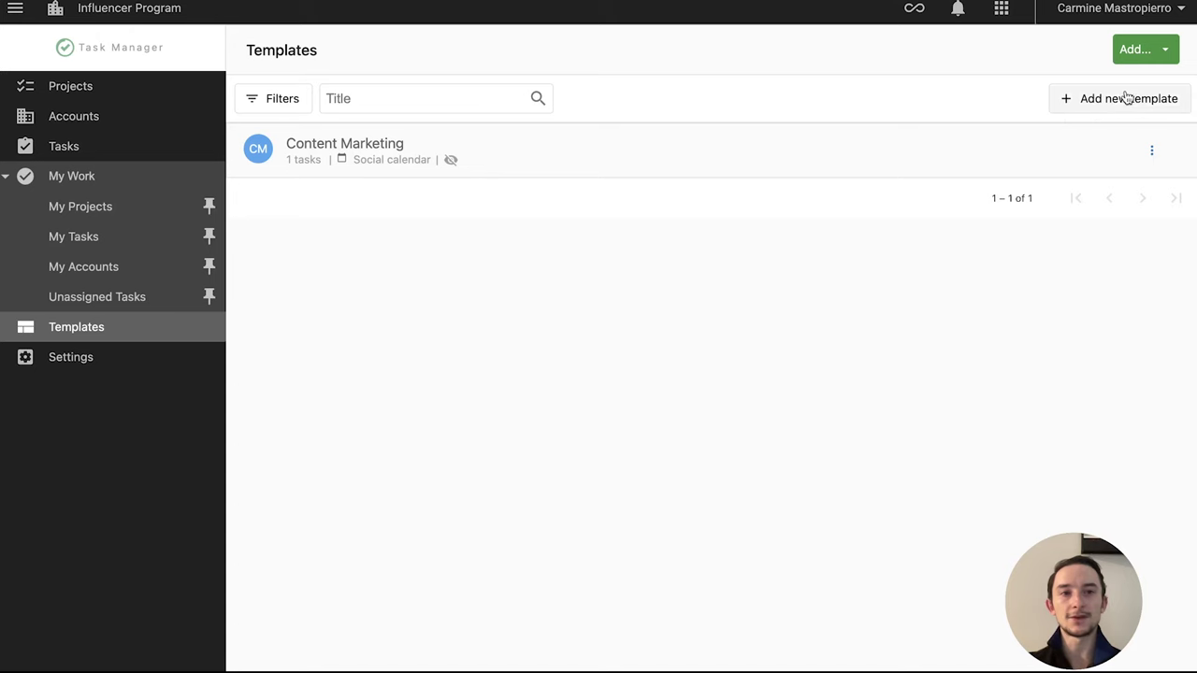
Step: Open the Website: Up to 10 Pages (One time) template from the template library
{"action": "left_click", "coordinate": [1125, 99]}
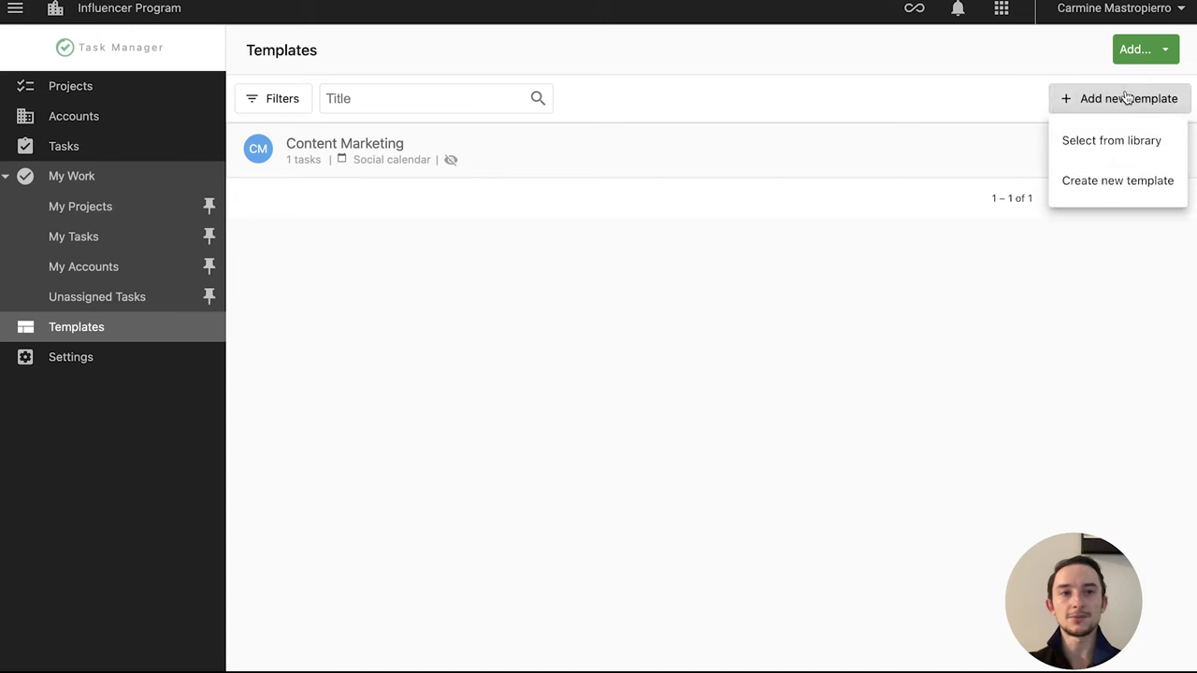
{"action": "left_click", "coordinate": [1107, 144]}
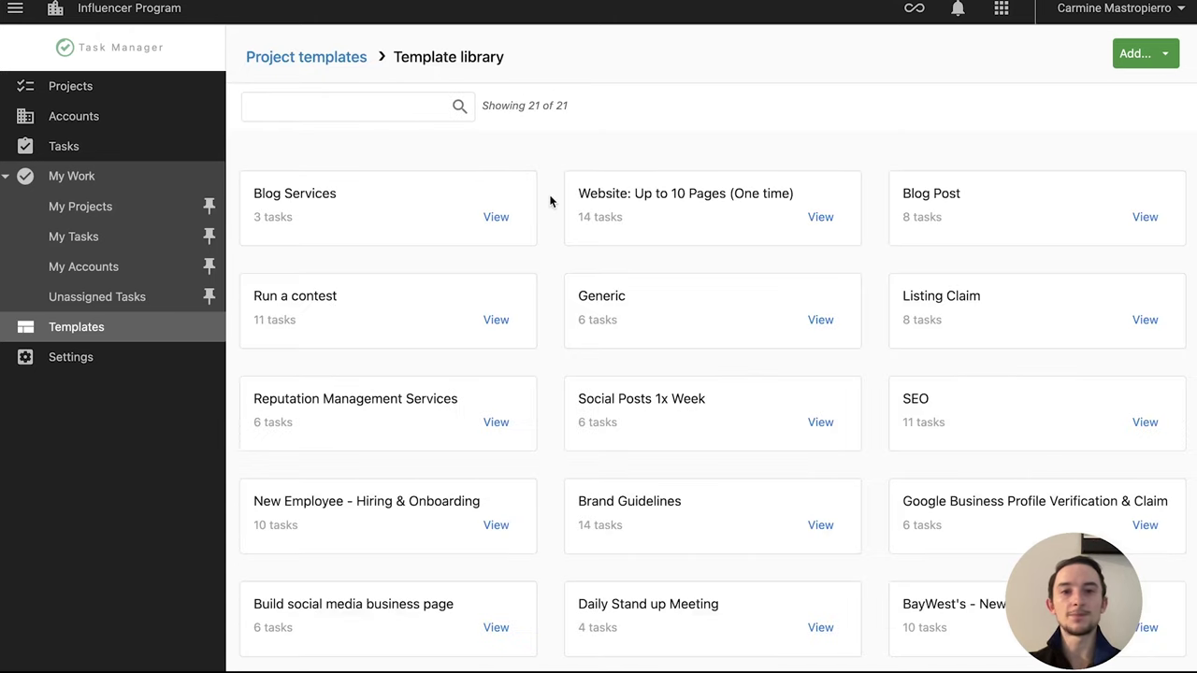
{"action": "left_click", "coordinate": [821, 218]}
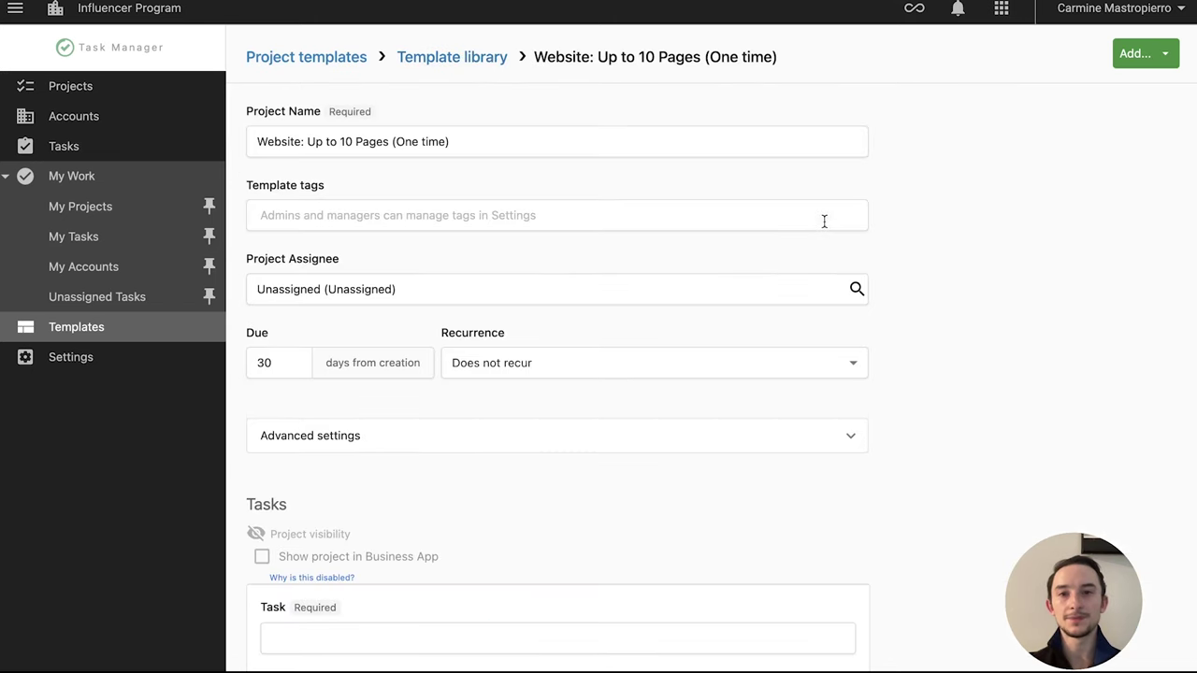
Step: Review the website template's task list and adopt it as a project template
{"action": "scroll", "coordinate": [824, 221], "scroll_direction": "down", "scroll_amount": 5}
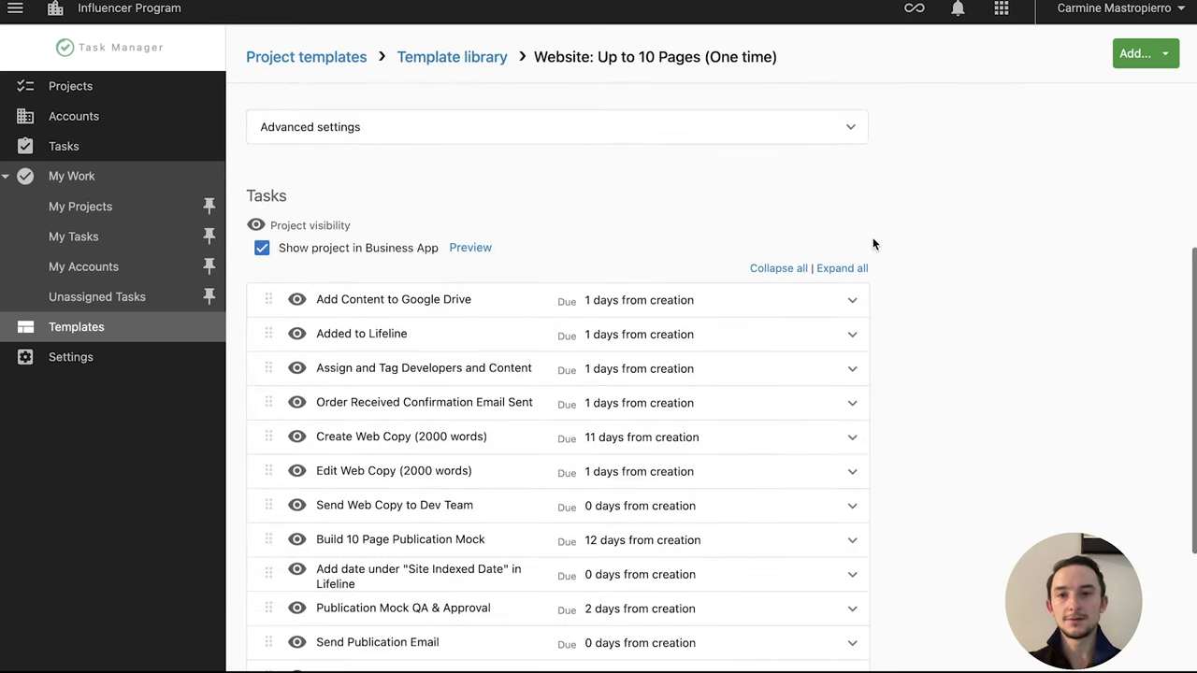
{"action": "scroll", "coordinate": [873, 244], "scroll_direction": "down", "scroll_amount": 1}
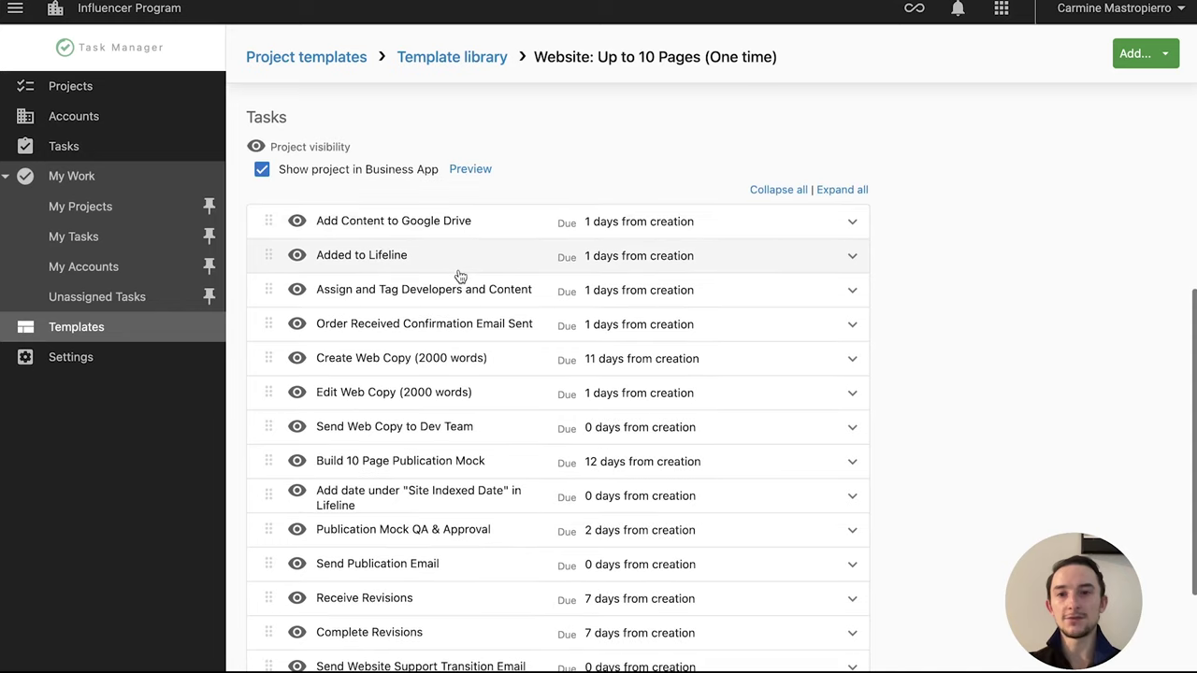
{"action": "scroll", "coordinate": [460, 276], "scroll_direction": "down", "scroll_amount": 1}
{"action": "scroll", "coordinate": [460, 276], "scroll_direction": "down", "scroll_amount": 1}
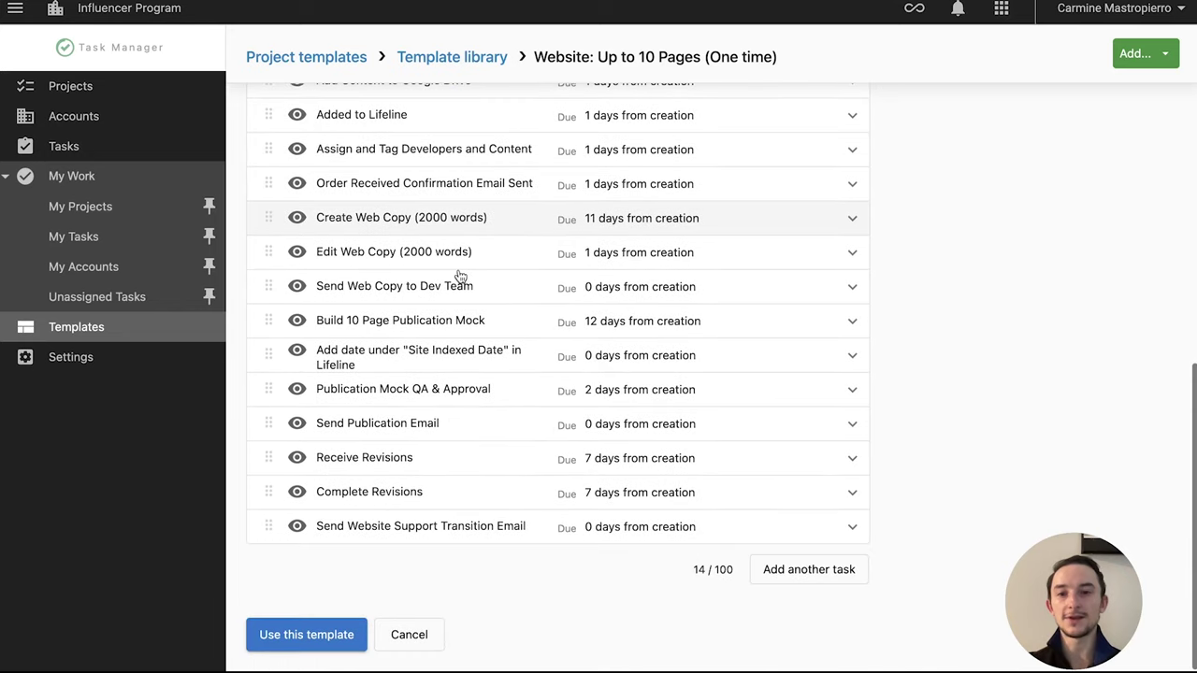
{"action": "scroll", "coordinate": [460, 278], "scroll_direction": "up", "scroll_amount": 1}
{"action": "scroll", "coordinate": [459, 278], "scroll_direction": "down", "scroll_amount": 1}
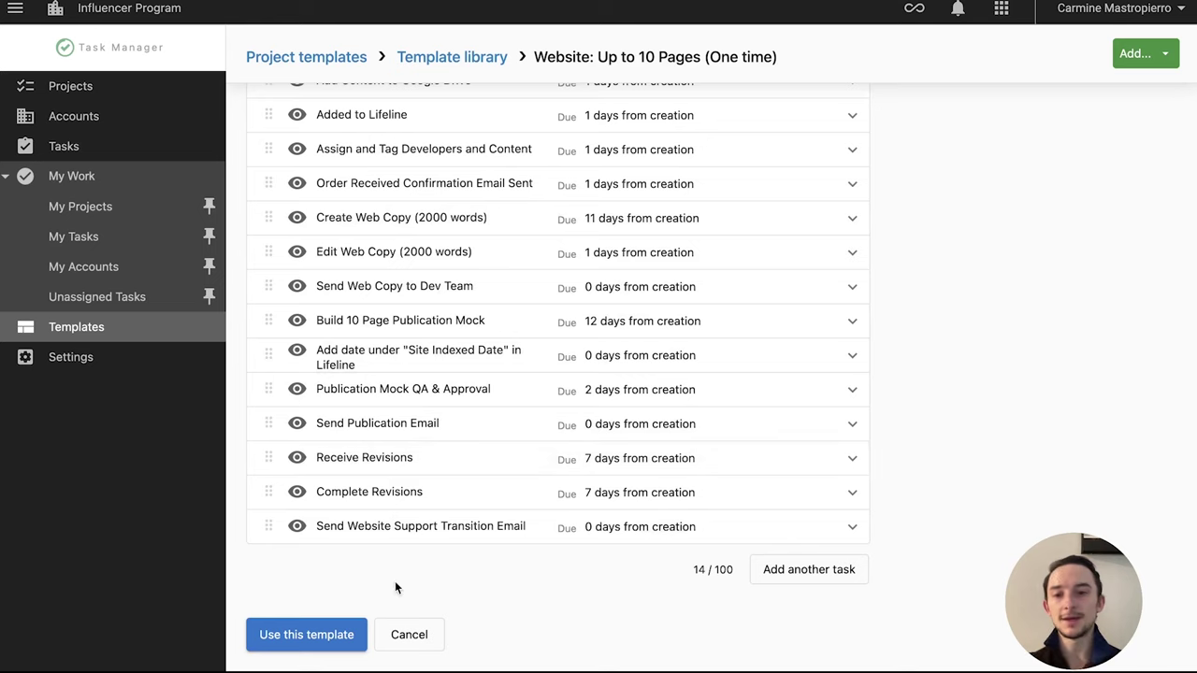
{"action": "left_click", "coordinate": [346, 636]}
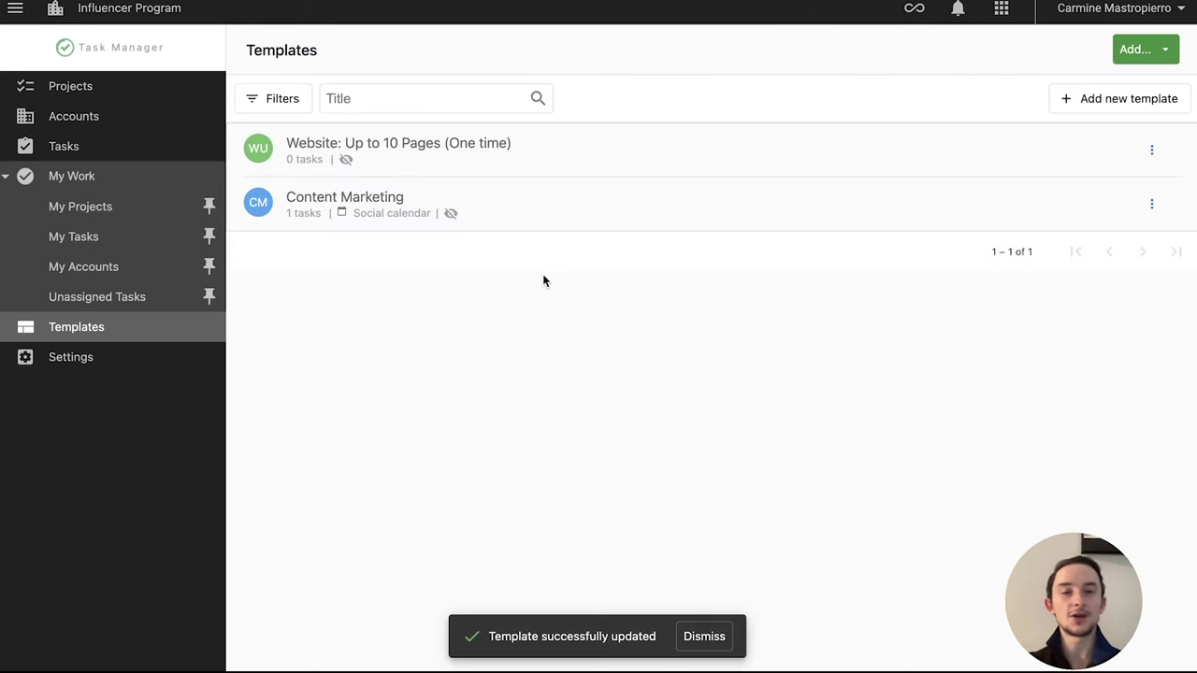
Step: View the accounts list and the monitored sources in the Task Manager settings
{"action": "left_click", "coordinate": [87, 117]}
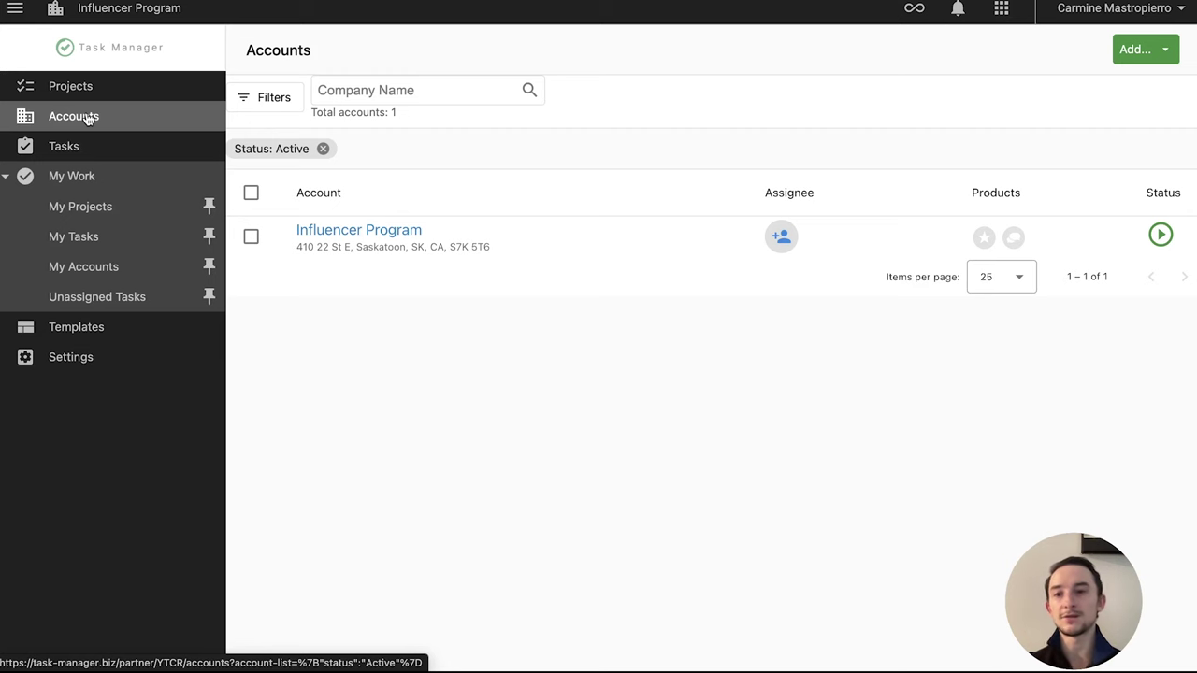
{"action": "left_click", "coordinate": [118, 364]}
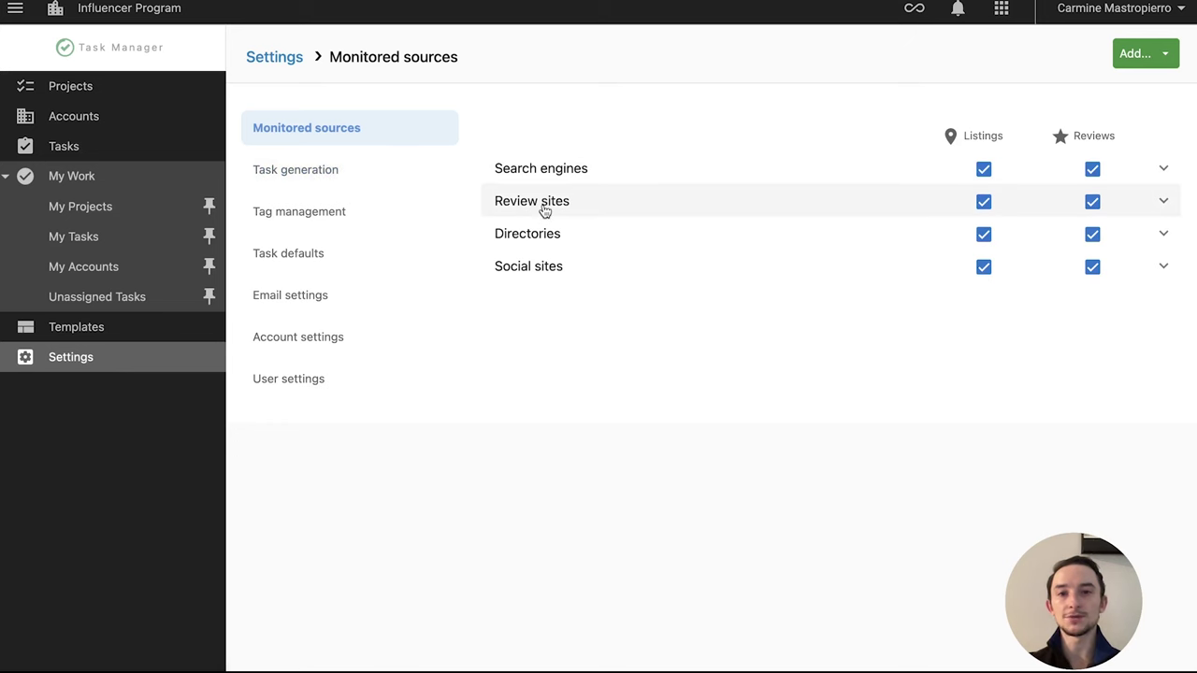
Step: Enable task generation for Listings, Mentions, Reviews, Social post, Socialize, Google Q&A and Onboarding
{"action": "left_click", "coordinate": [355, 167]}
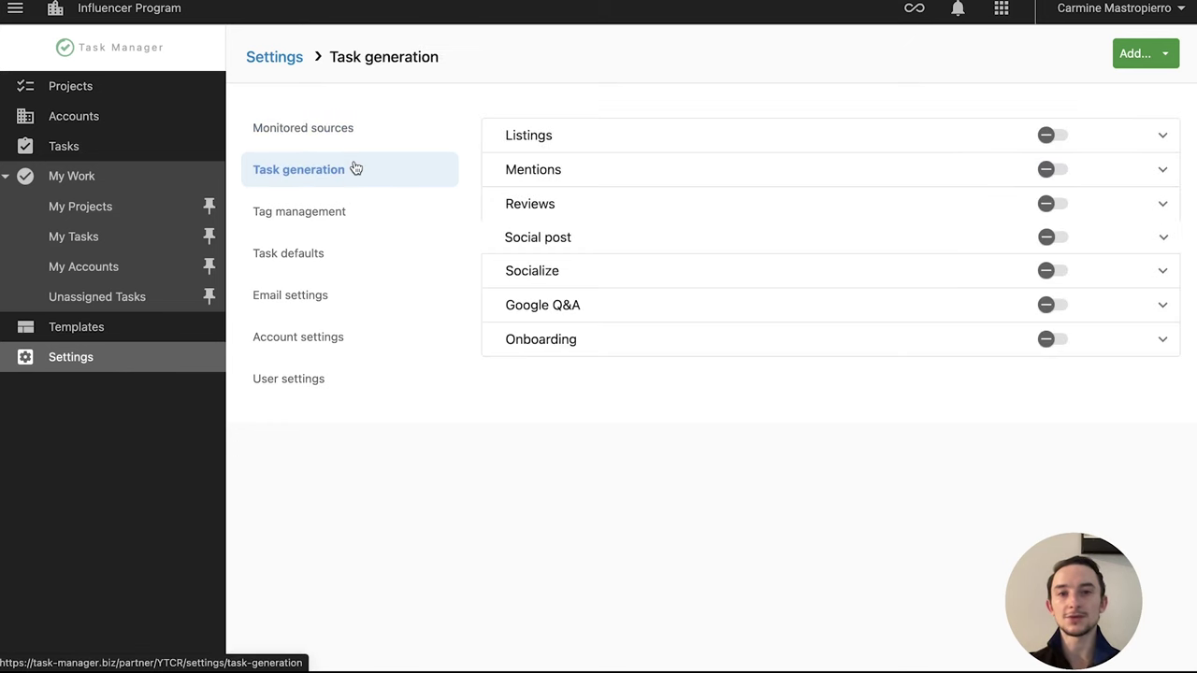
{"action": "left_click", "coordinate": [1050, 136]}
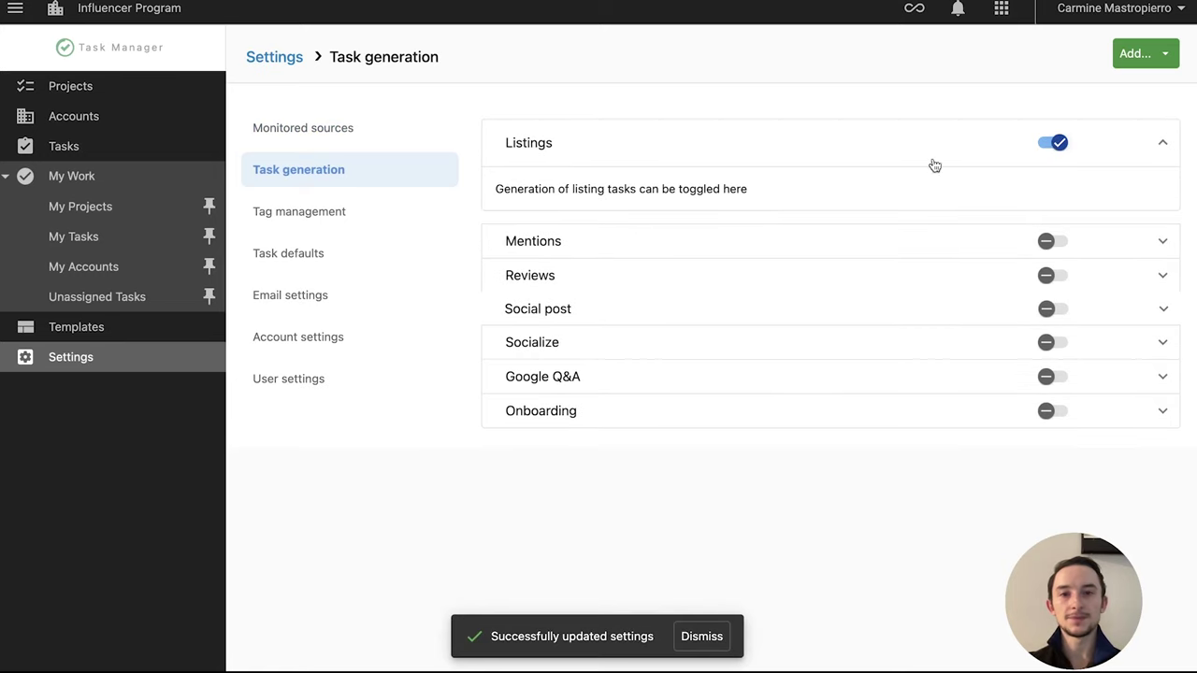
{"action": "left_click", "coordinate": [1043, 243]}
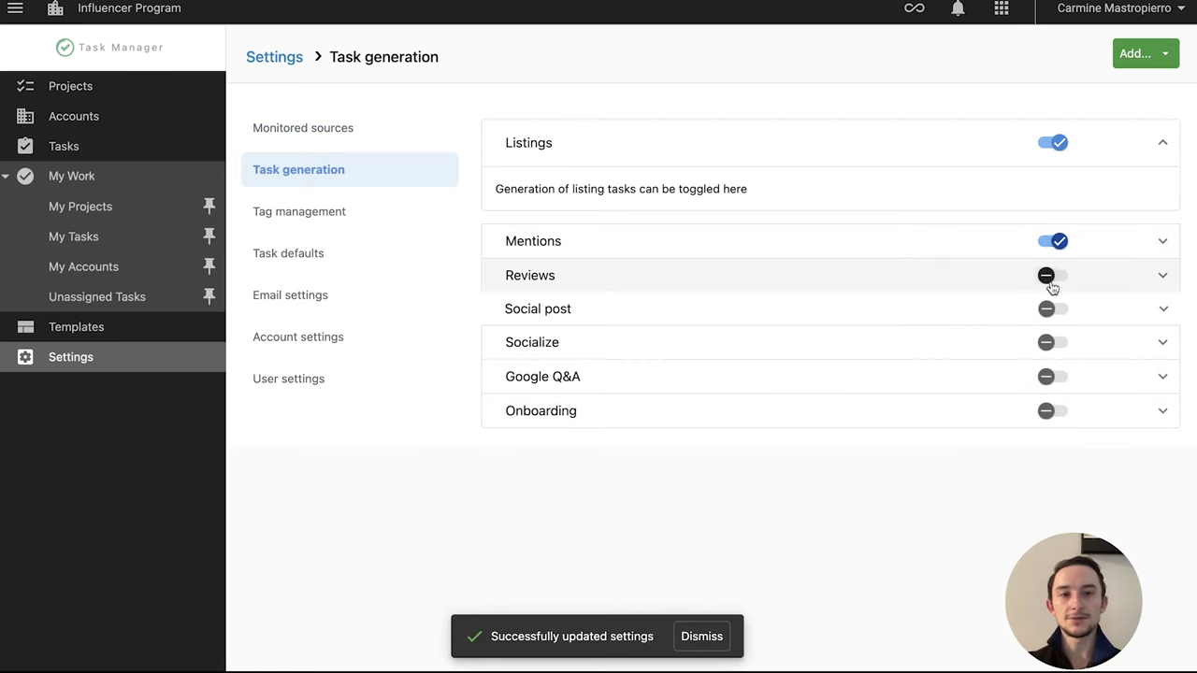
{"action": "left_click", "coordinate": [1048, 276]}
{"action": "left_click", "coordinate": [1047, 310]}
{"action": "left_click", "coordinate": [1047, 343]}
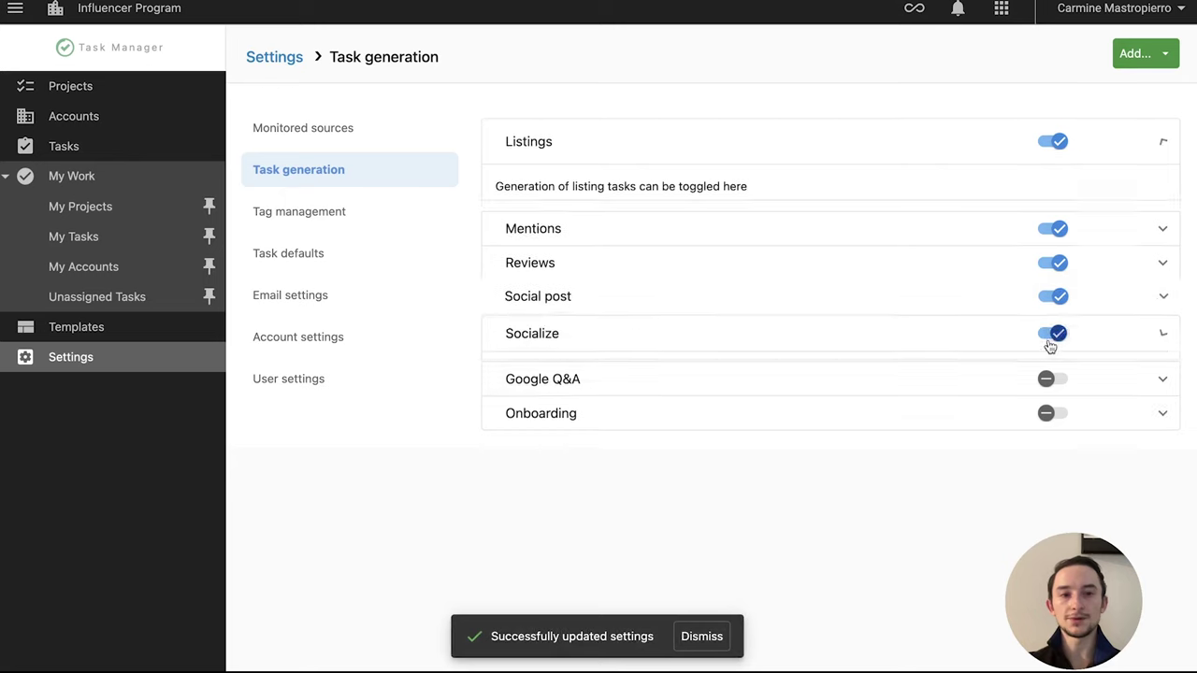
{"action": "left_click", "coordinate": [1047, 389]}
{"action": "left_click", "coordinate": [1048, 425]}
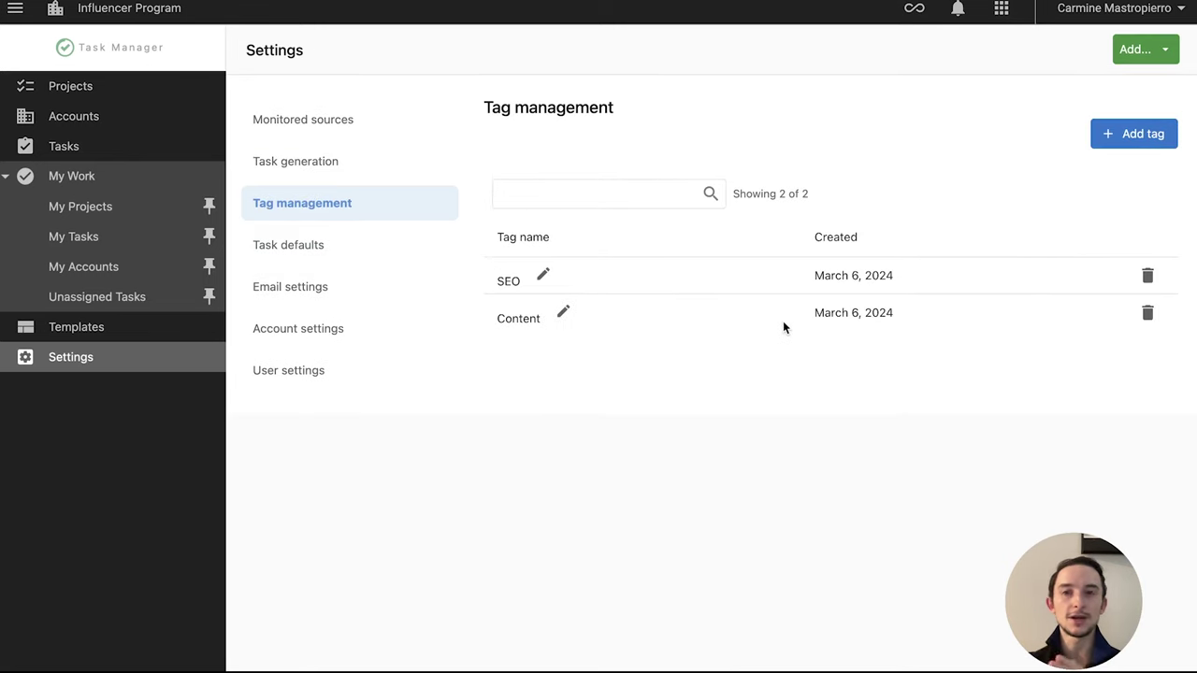
Step: Review the task defaults, including the default status colors, custom statuses and task due date
{"action": "left_click", "coordinate": [312, 249]}
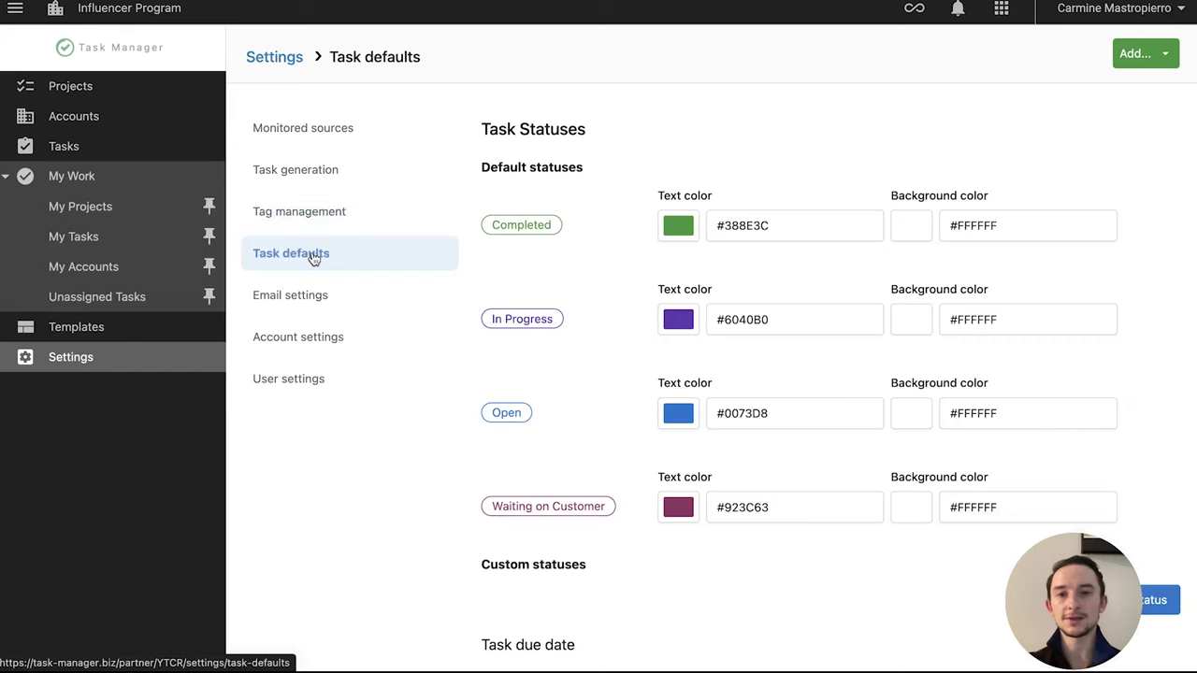
{"action": "scroll", "coordinate": [482, 252], "scroll_direction": "down", "scroll_amount": 2}
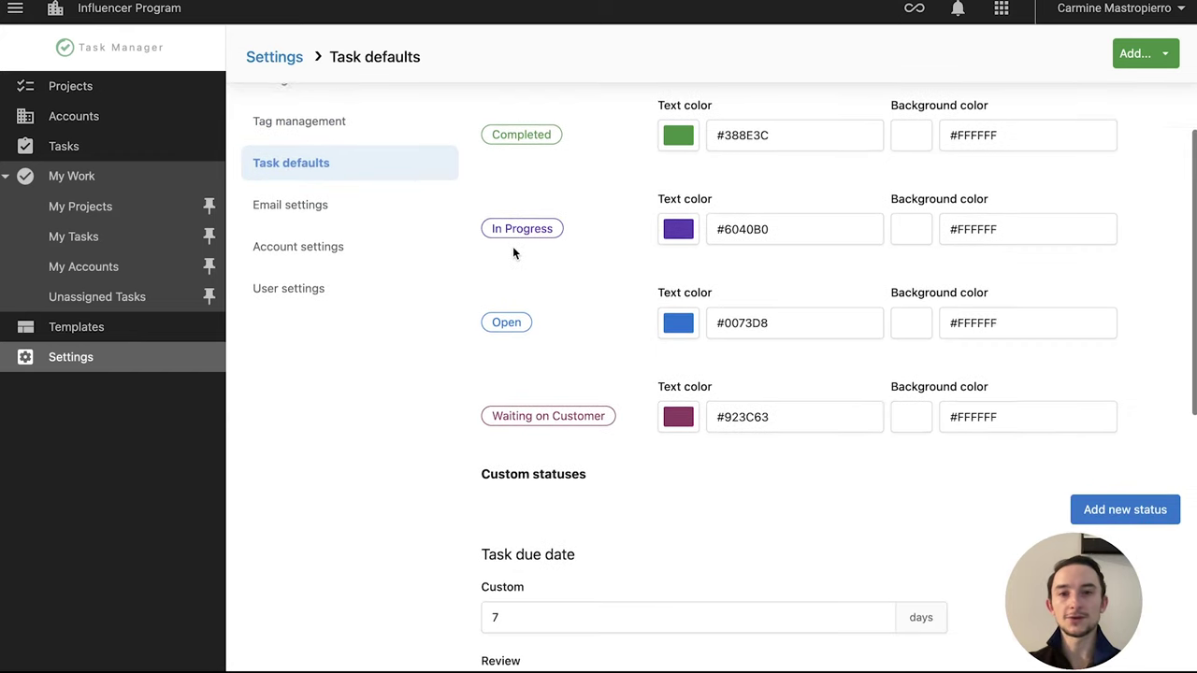
{"action": "scroll", "coordinate": [512, 253], "scroll_direction": "up", "scroll_amount": 2}
{"action": "scroll", "coordinate": [617, 324], "scroll_direction": "down", "scroll_amount": 1}
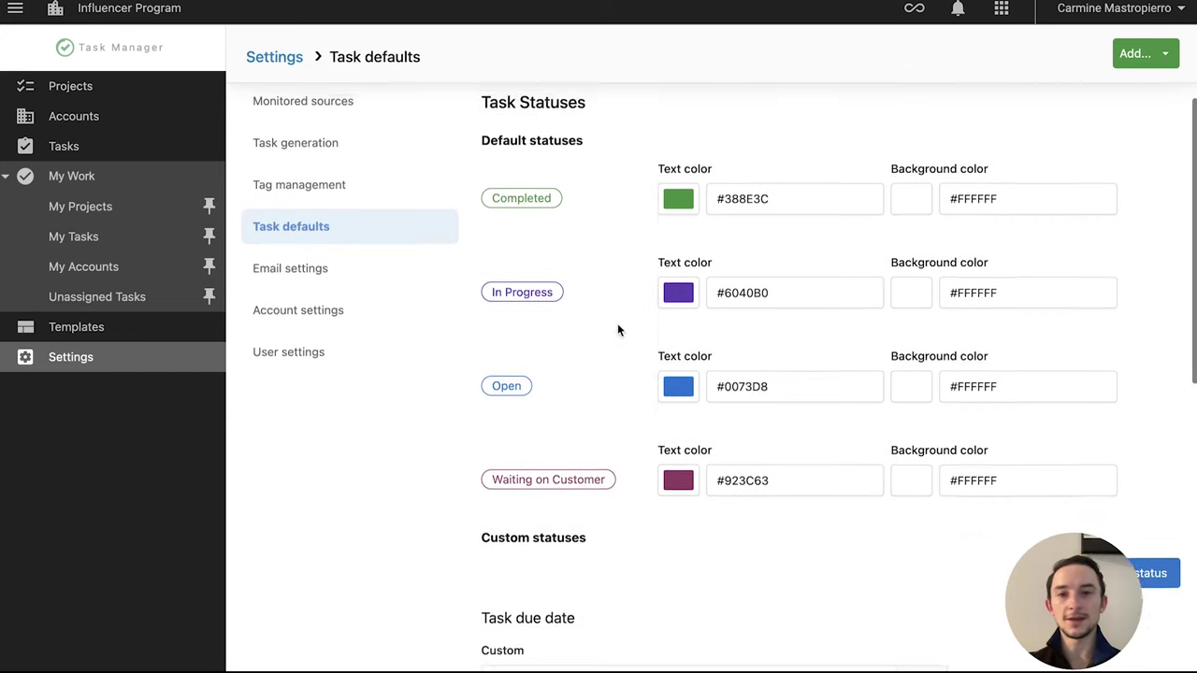
{"action": "scroll", "coordinate": [350, 296], "scroll_direction": "up", "scroll_amount": 1}
Step: Look through the email settings, account settings and monitored sources, and return to the projects list
{"action": "left_click", "coordinate": [349, 297]}
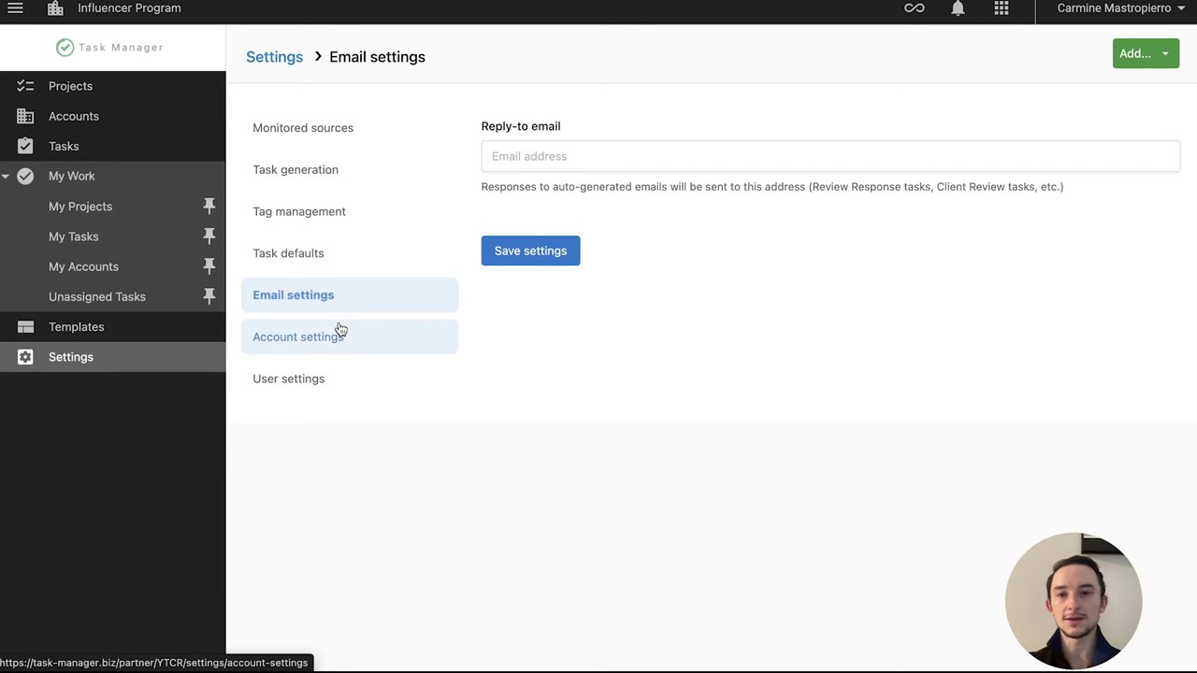
{"action": "left_click", "coordinate": [340, 331]}
{"action": "left_click", "coordinate": [294, 141]}
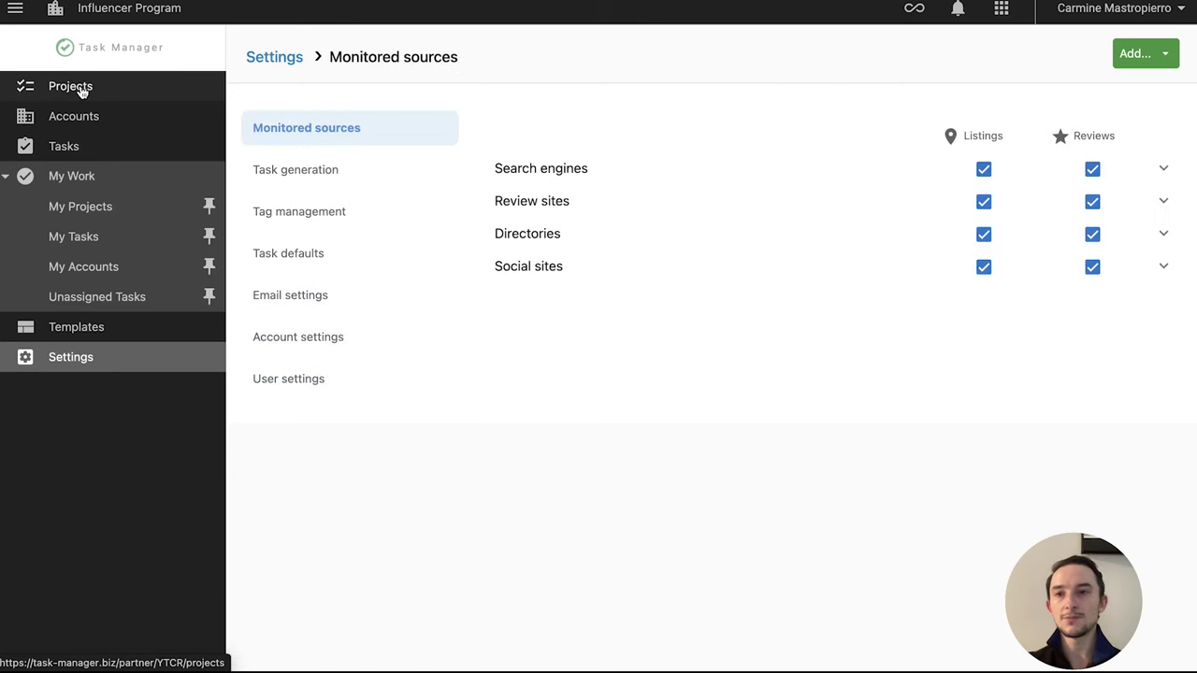
{"action": "left_click", "coordinate": [81, 91]}
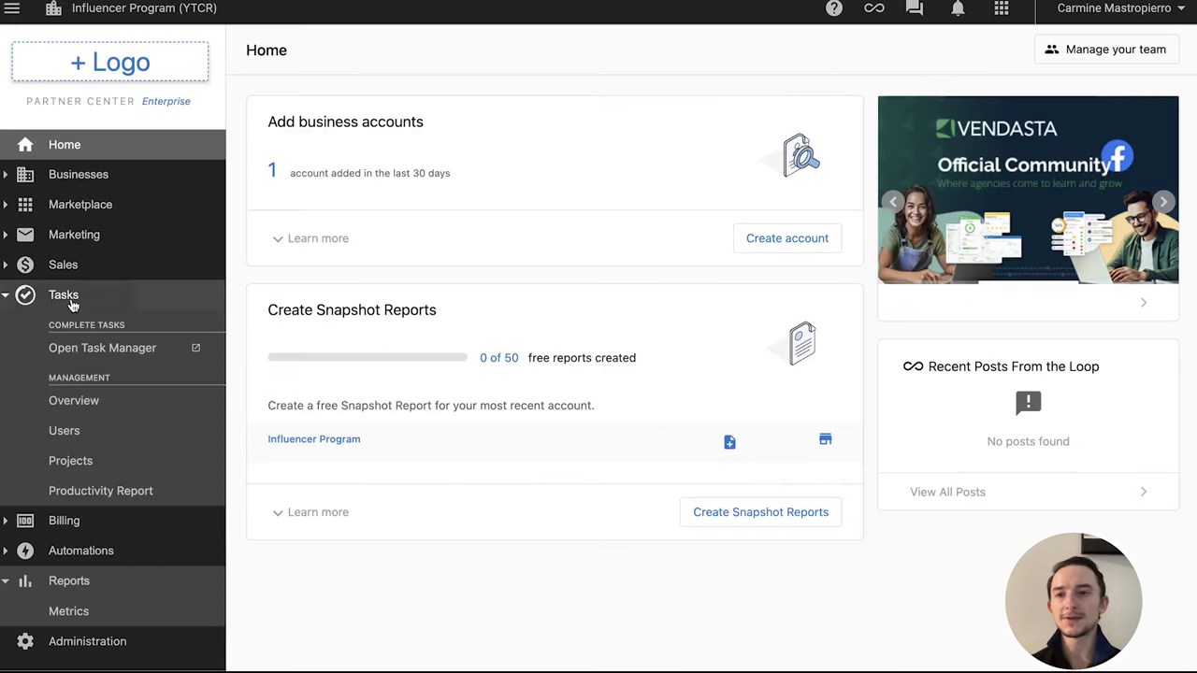
Step: In Partner Center, look through the Marketing and Sales sections of the navigation and collapse them again
{"action": "left_click", "coordinate": [79, 293]}
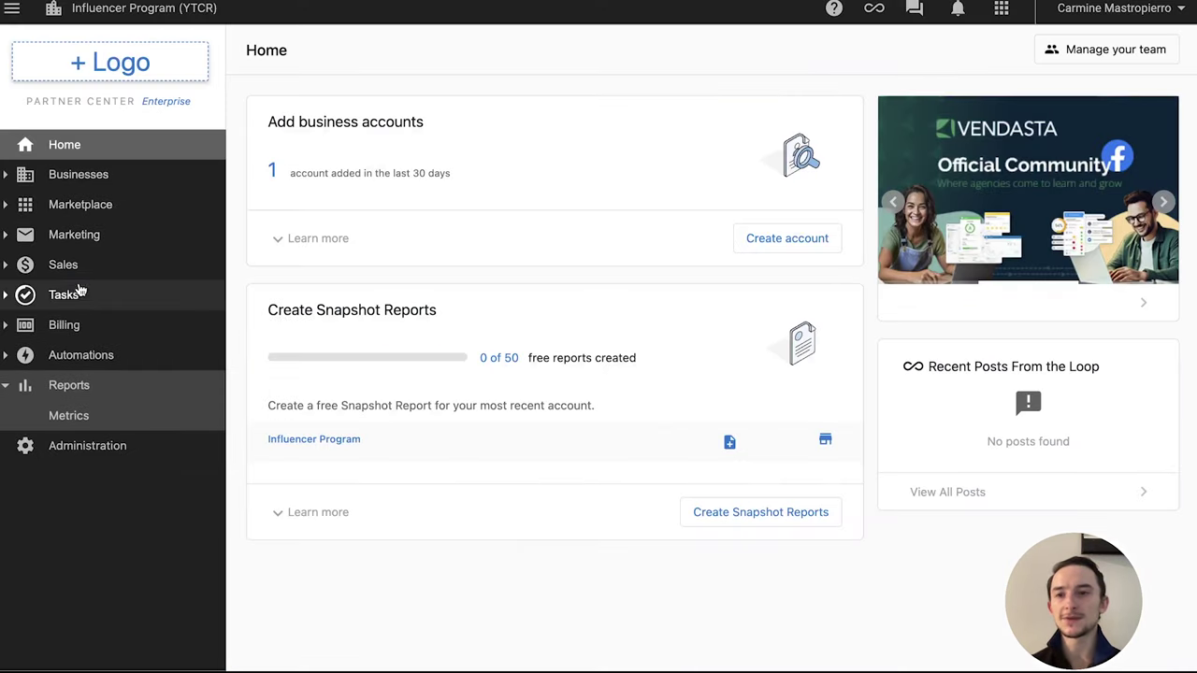
{"action": "left_click", "coordinate": [75, 269]}
{"action": "left_click", "coordinate": [90, 239]}
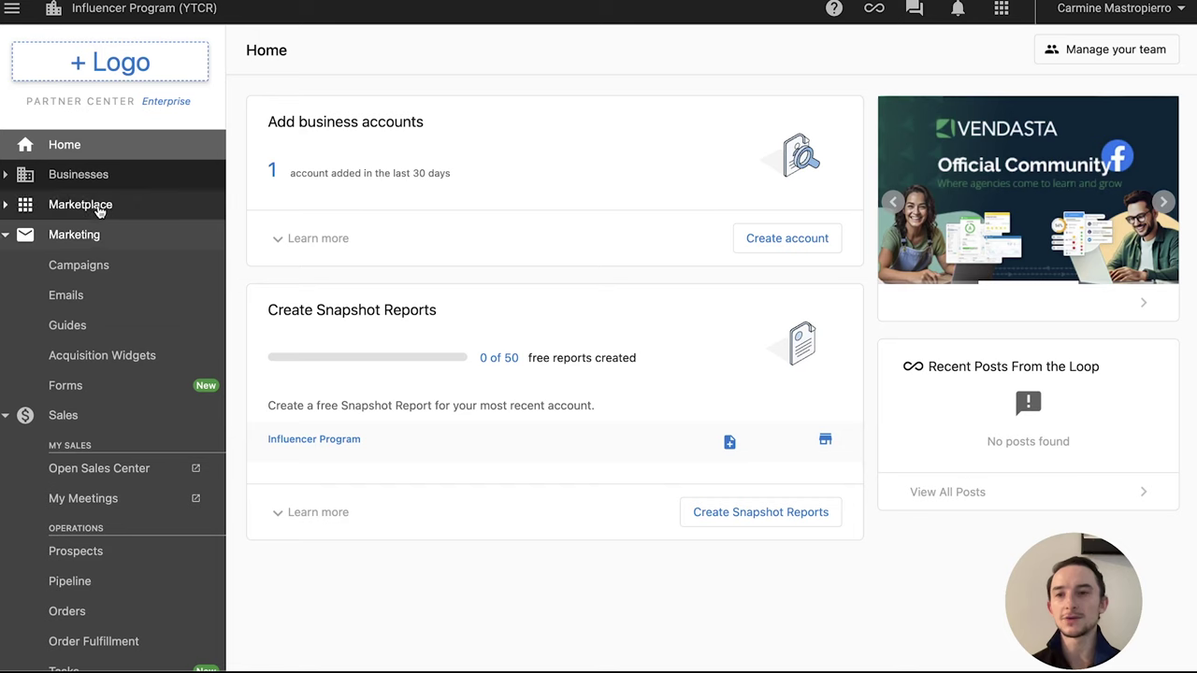
{"action": "left_click", "coordinate": [99, 210]}
{"action": "left_click", "coordinate": [84, 204]}
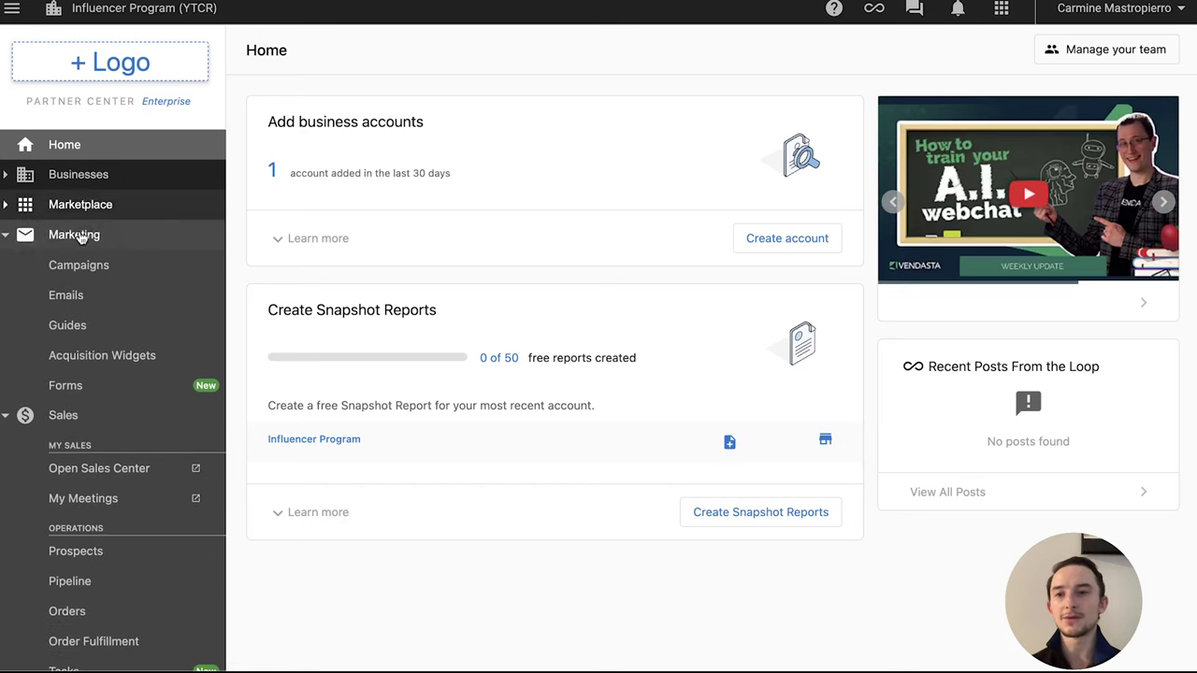
{"action": "left_click", "coordinate": [80, 235]}
{"action": "left_click", "coordinate": [75, 266]}
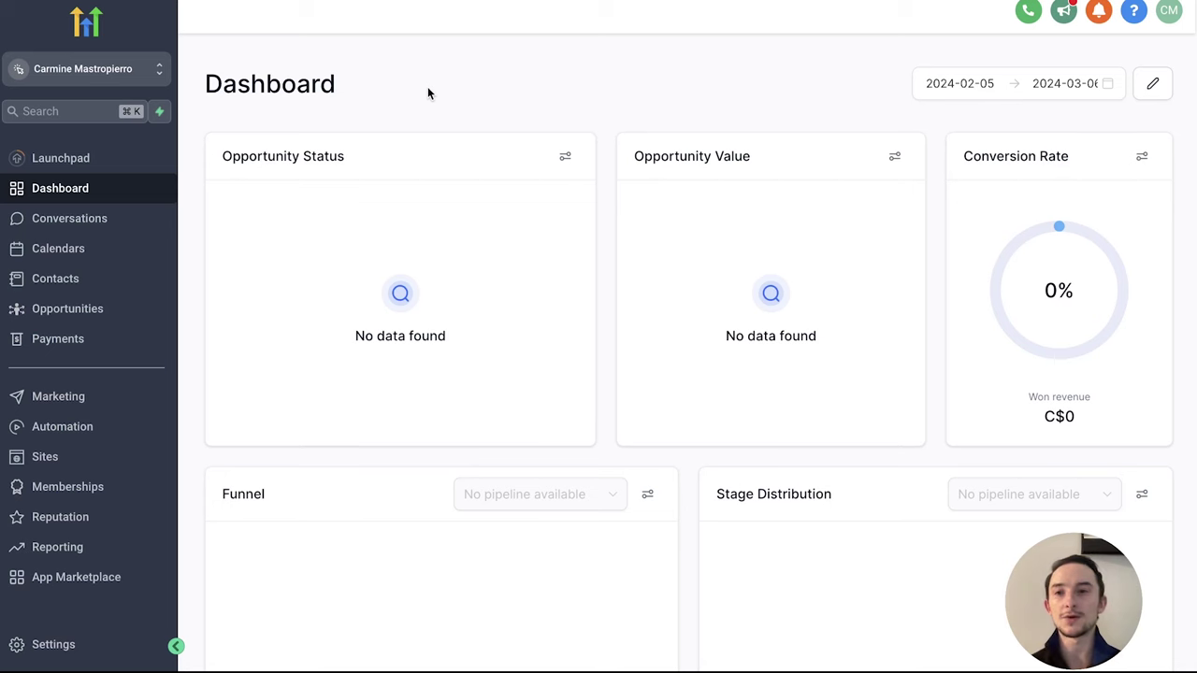
Step: On the HighLevel dashboard, view the sub-account switcher with its Agency View option and close it
{"action": "left_click", "coordinate": [125, 63]}
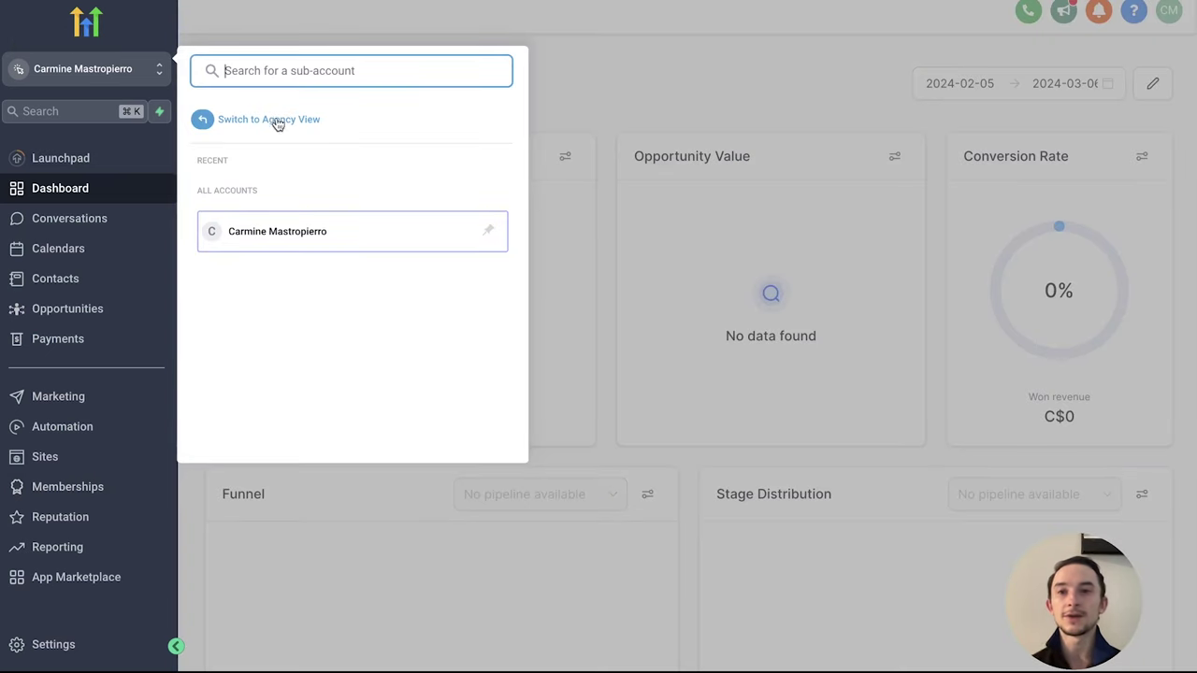
{"action": "left_click", "coordinate": [610, 95]}
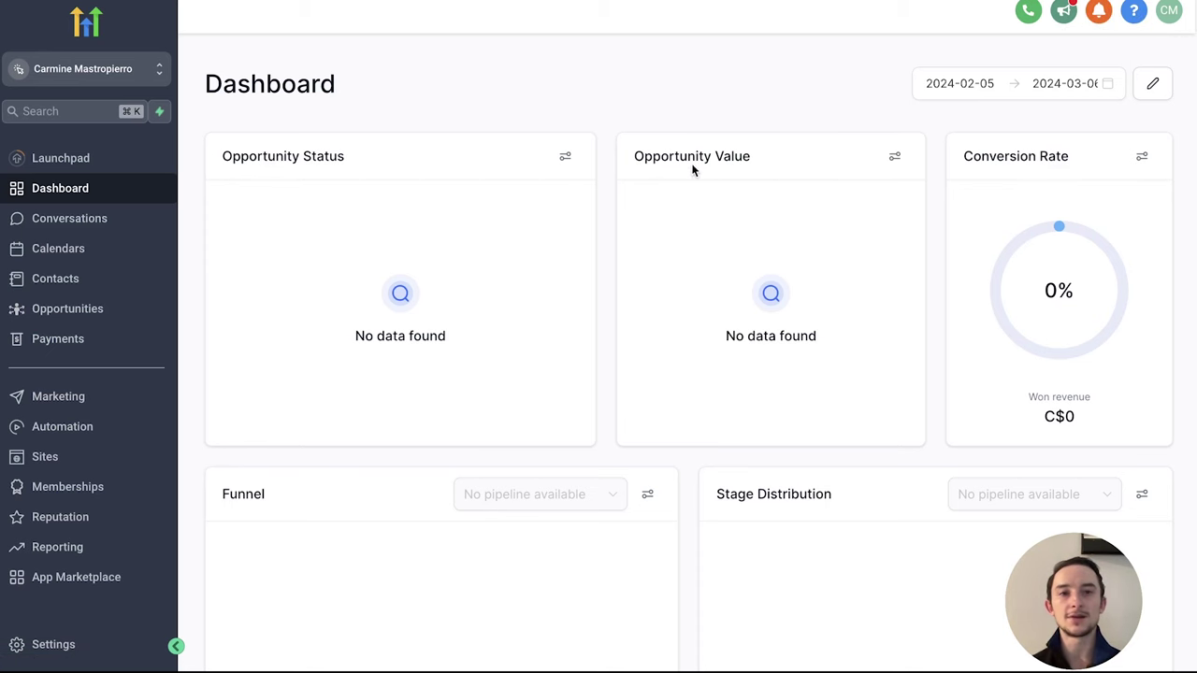
Step: Look through the dashboard's report widgets, including the Google Analytics, Google Business Profile and ads reports
{"action": "scroll", "coordinate": [799, 236], "scroll_direction": "down", "scroll_amount": 2}
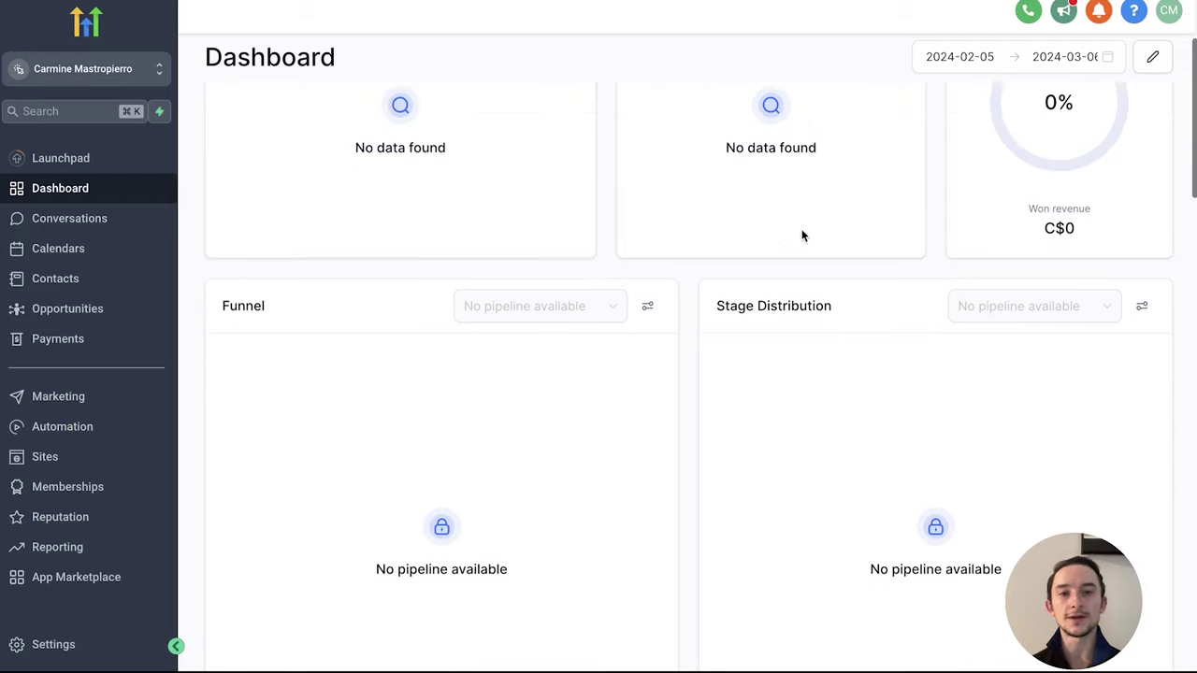
{"action": "scroll", "coordinate": [803, 236], "scroll_direction": "down", "scroll_amount": 2}
{"action": "scroll", "coordinate": [802, 236], "scroll_direction": "down", "scroll_amount": 8}
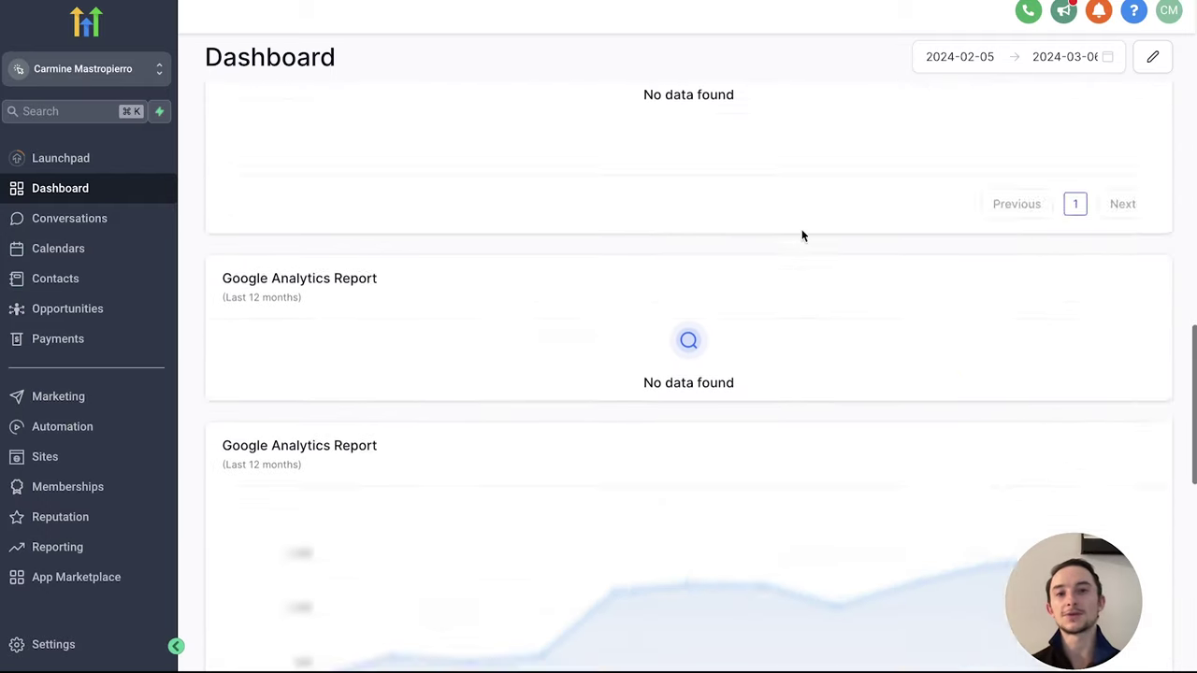
{"action": "scroll", "coordinate": [802, 236], "scroll_direction": "down", "scroll_amount": 3}
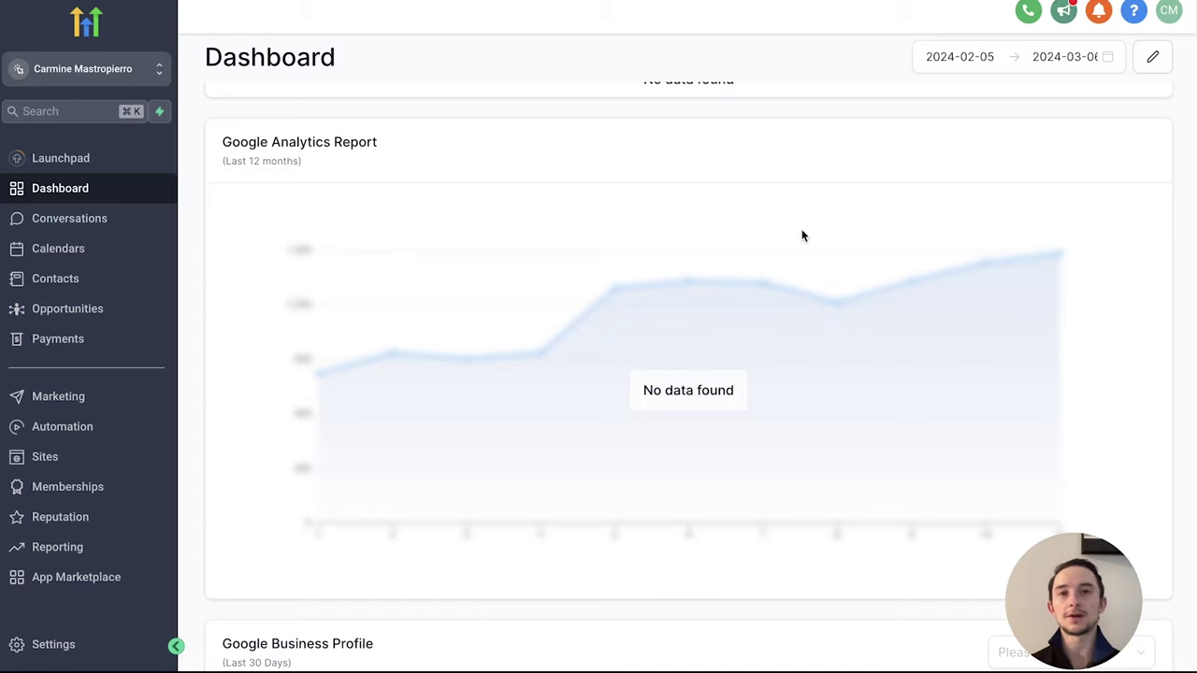
{"action": "scroll", "coordinate": [802, 236], "scroll_direction": "down", "scroll_amount": 5}
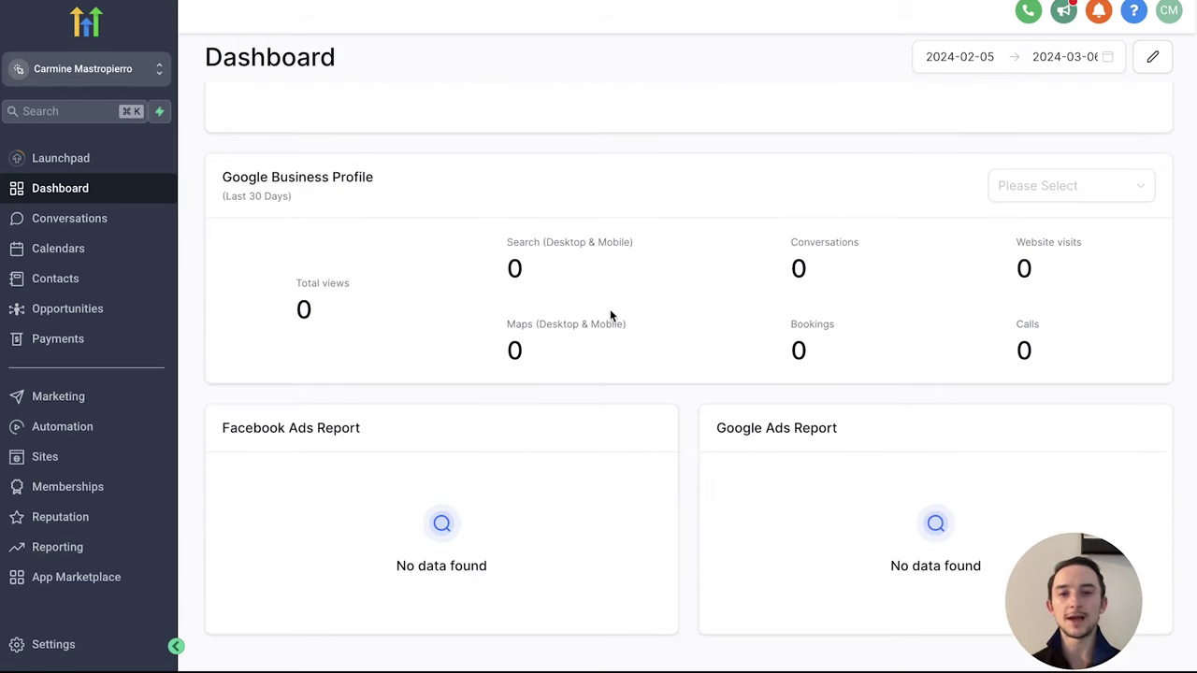
{"action": "scroll", "coordinate": [609, 316], "scroll_direction": "up", "scroll_amount": 3}
{"action": "scroll", "coordinate": [610, 316], "scroll_direction": "up", "scroll_amount": 15}
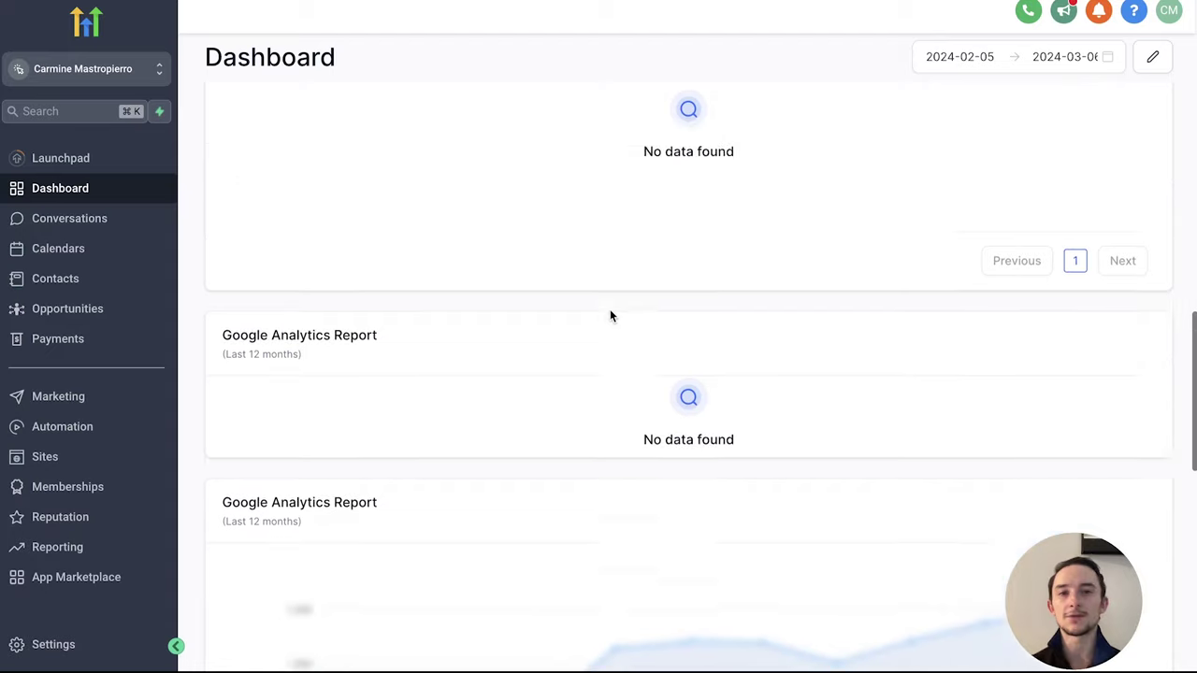
{"action": "scroll", "coordinate": [610, 316], "scroll_direction": "up", "scroll_amount": 5}
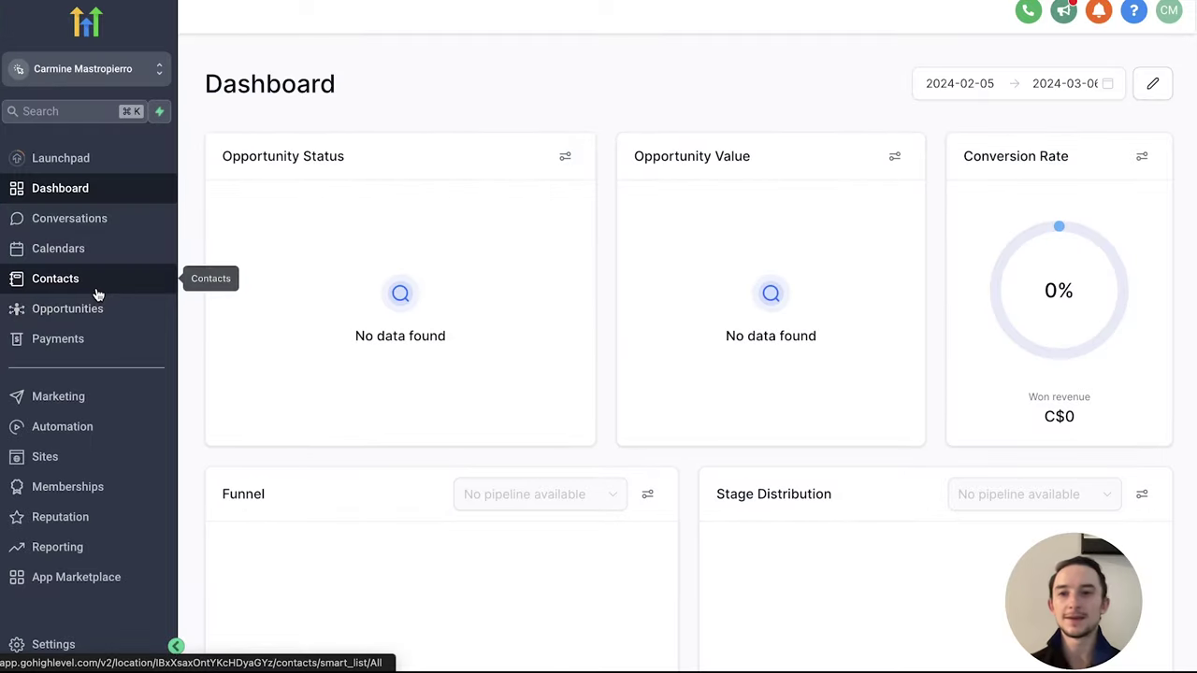
Step: In the Contacts task list, start a new task titled "SEO Article" with the description "Post the article on the website."
{"action": "left_click", "coordinate": [96, 295]}
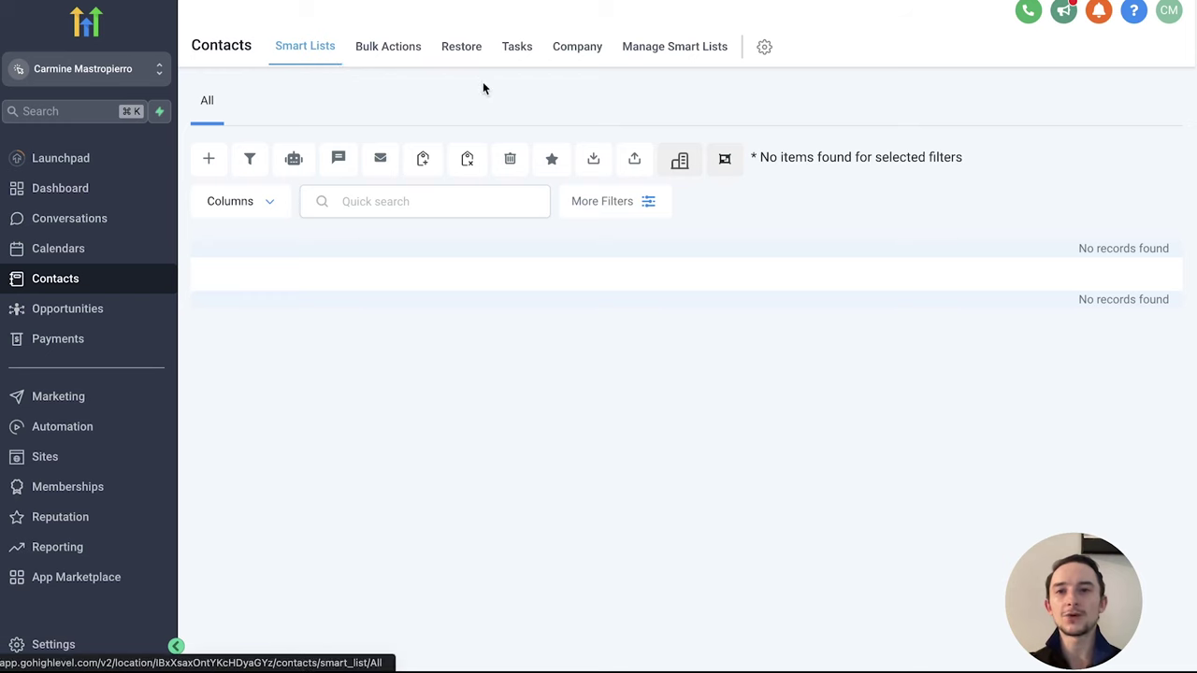
{"action": "left_click", "coordinate": [517, 48]}
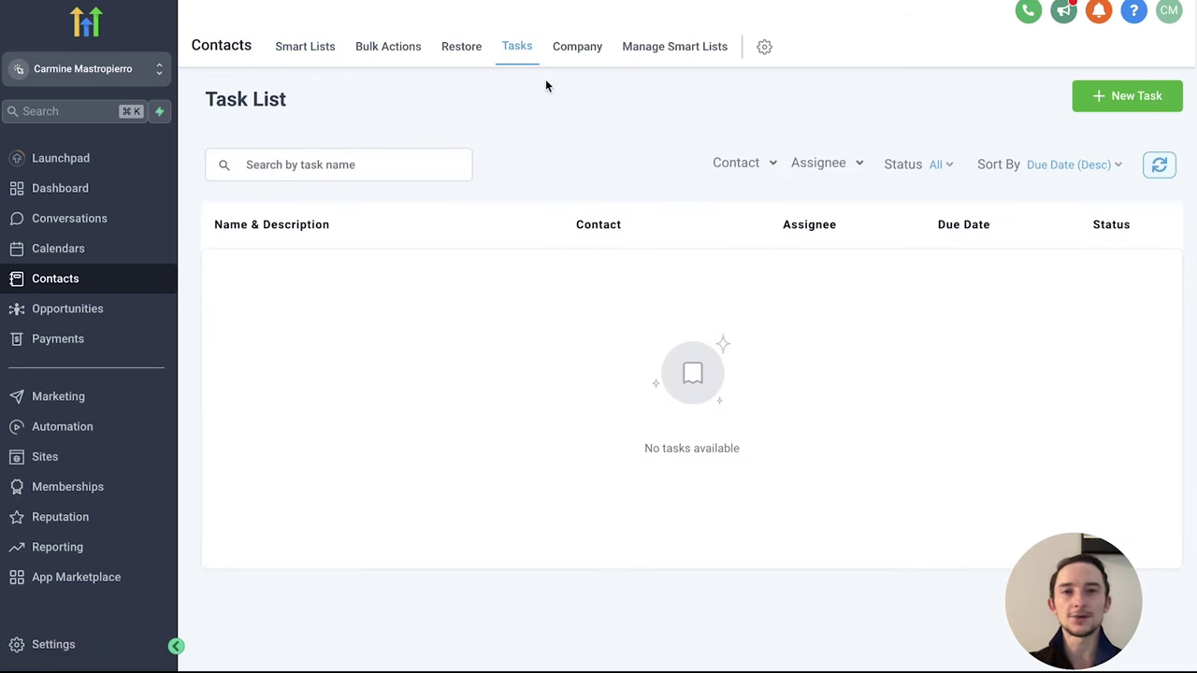
{"action": "left_click", "coordinate": [1104, 96]}
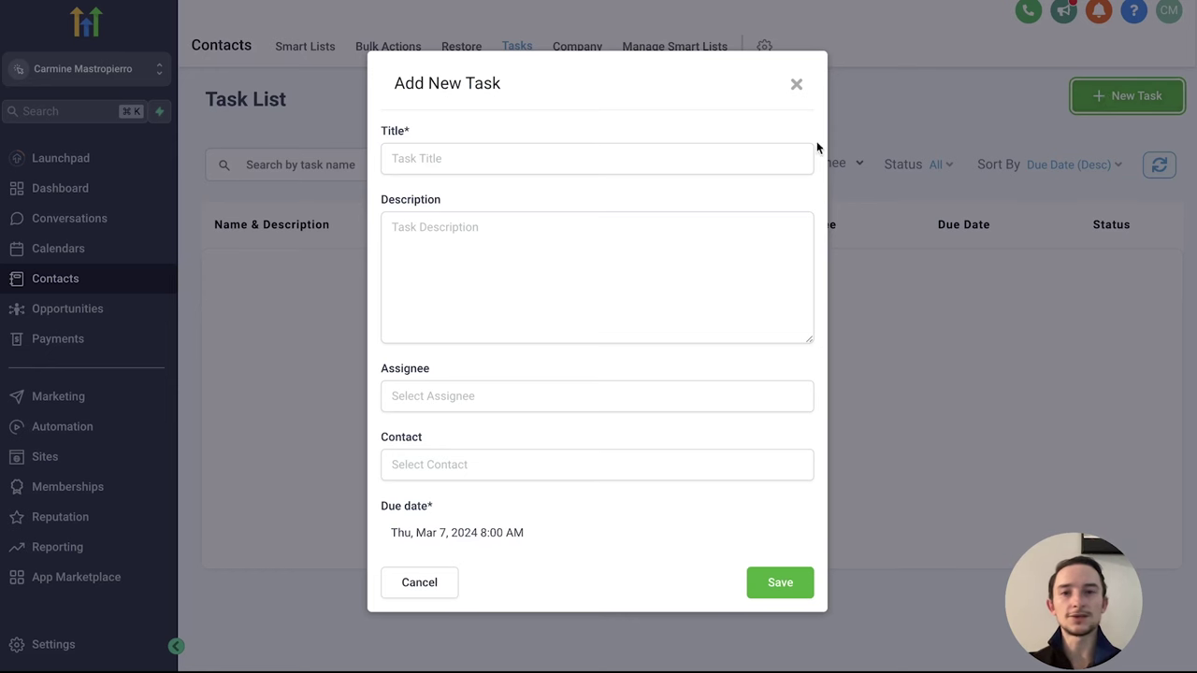
{"action": "left_click", "coordinate": [487, 157]}
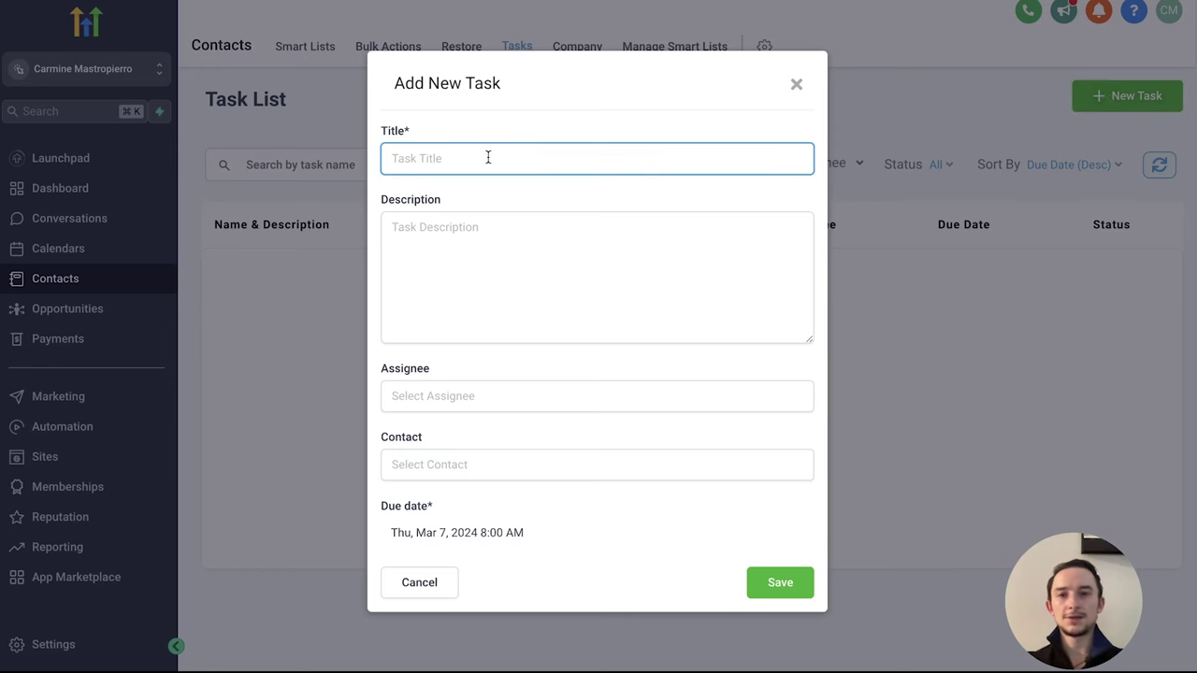
{"action": "type", "text": "SEO Article"}
{"action": "key", "text": "Tab"}
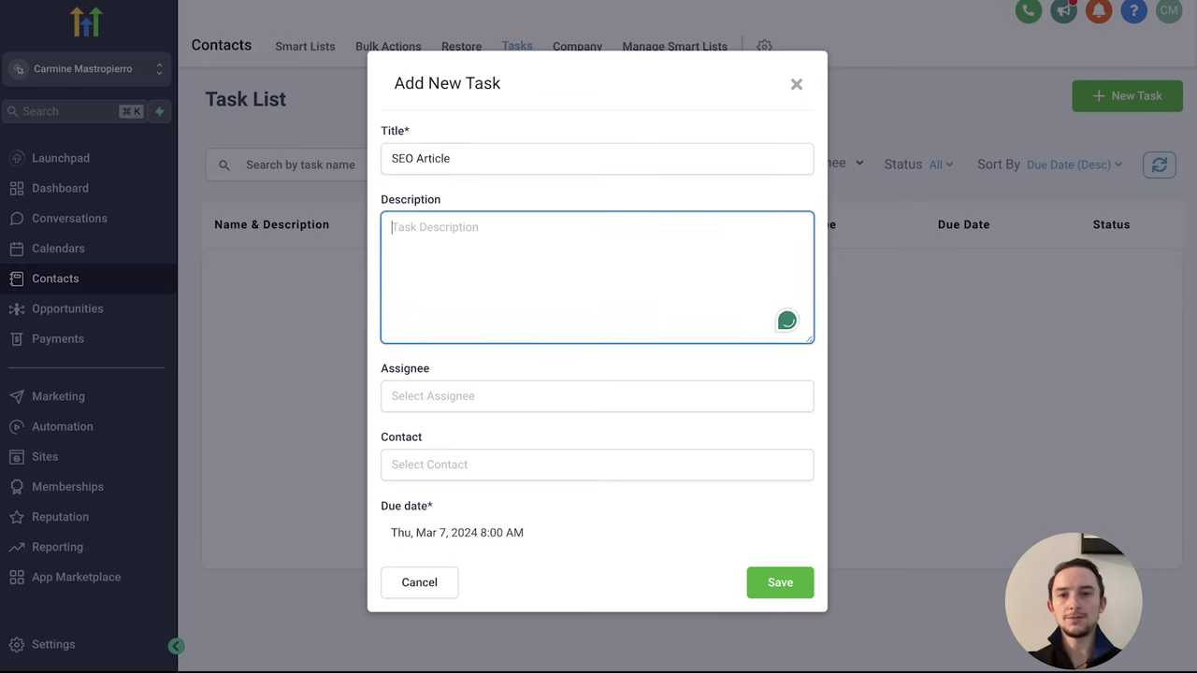
{"action": "type", "text": "Post the article"}
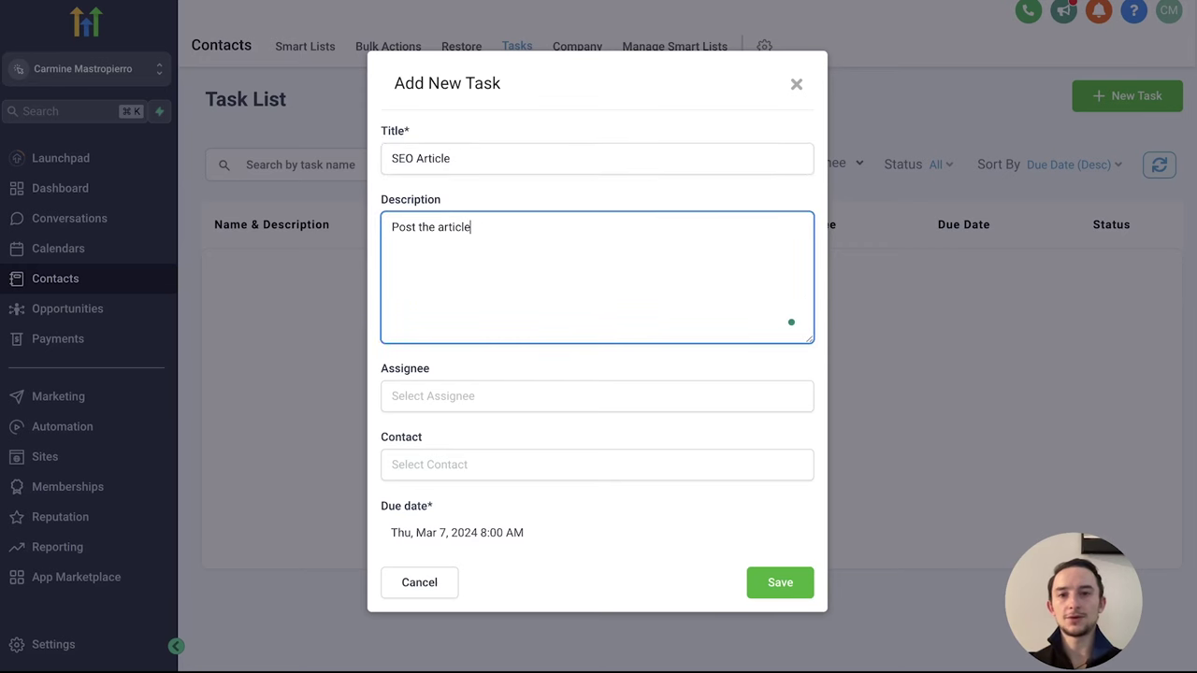
{"action": "type", "text": " on the website."}
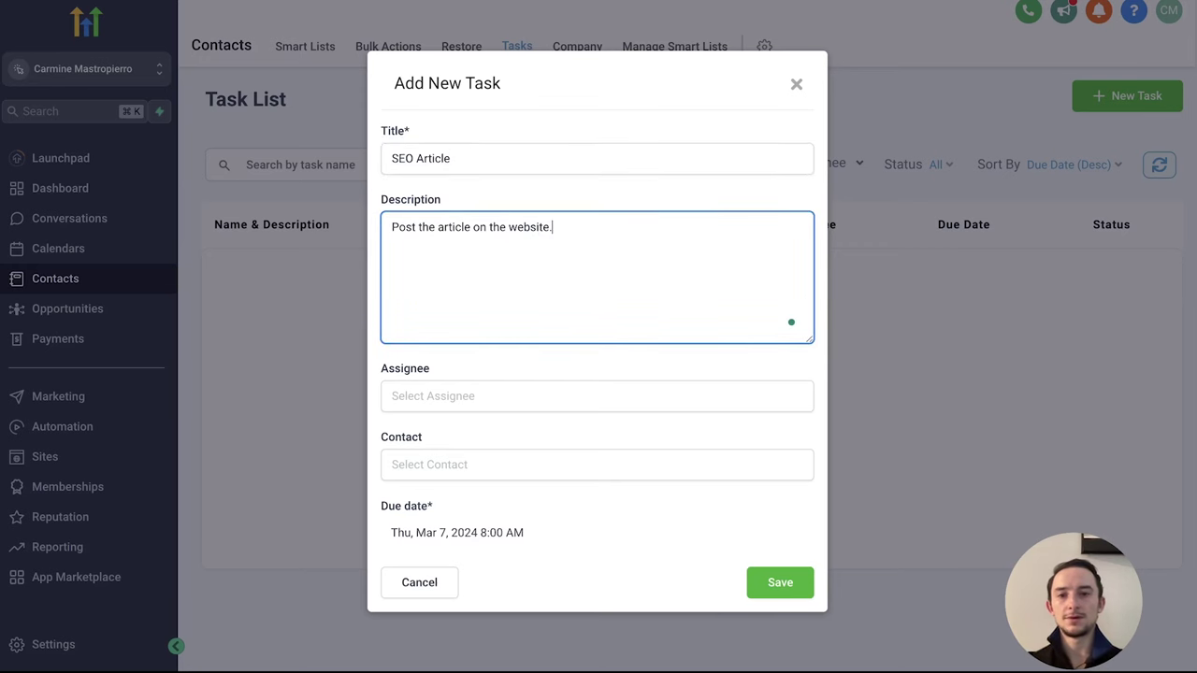
Step: Set the new task's due date to Wed, Mar 6, 2024 2:35 PM and save it
{"action": "left_click", "coordinate": [492, 535]}
{"action": "left_click", "coordinate": [631, 495]}
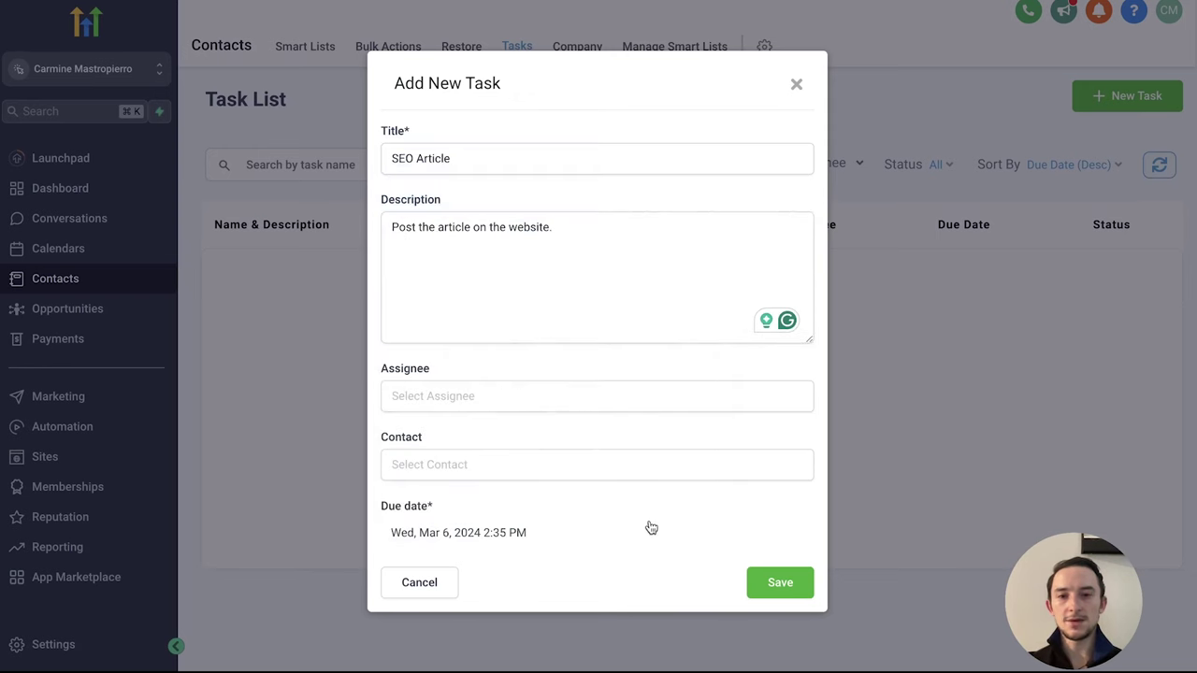
{"action": "left_click", "coordinate": [775, 584]}
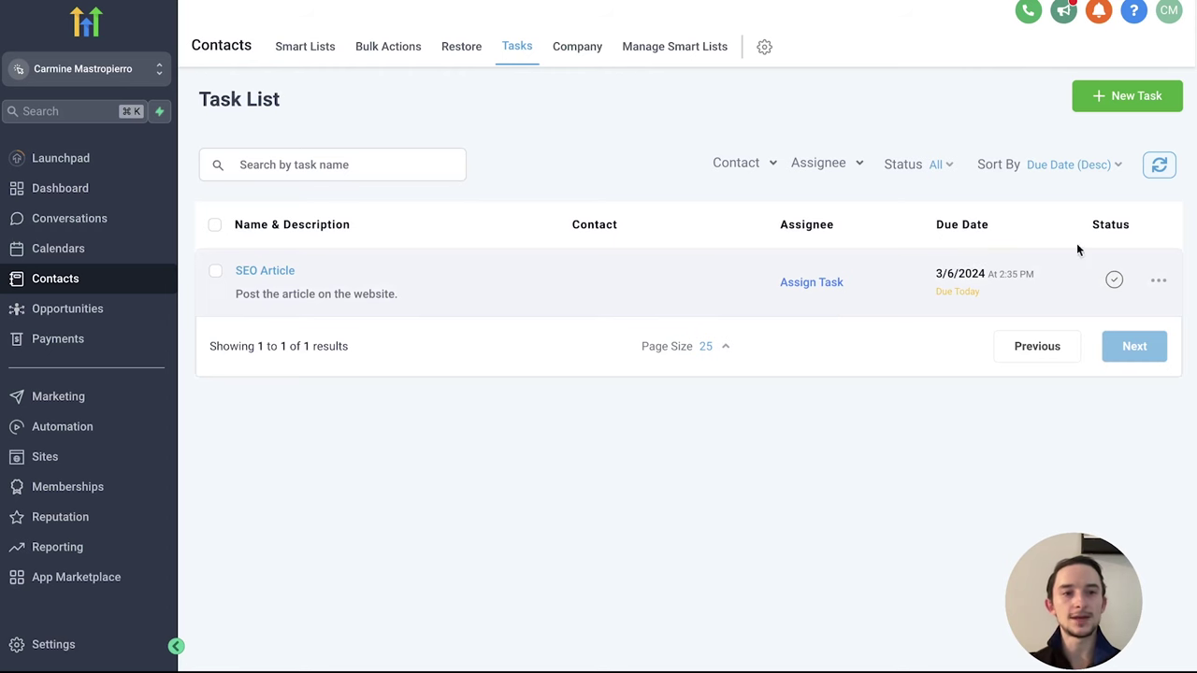
Step: Mark the SEO Article task as complete and view its remaining options
{"action": "left_click", "coordinate": [1158, 284]}
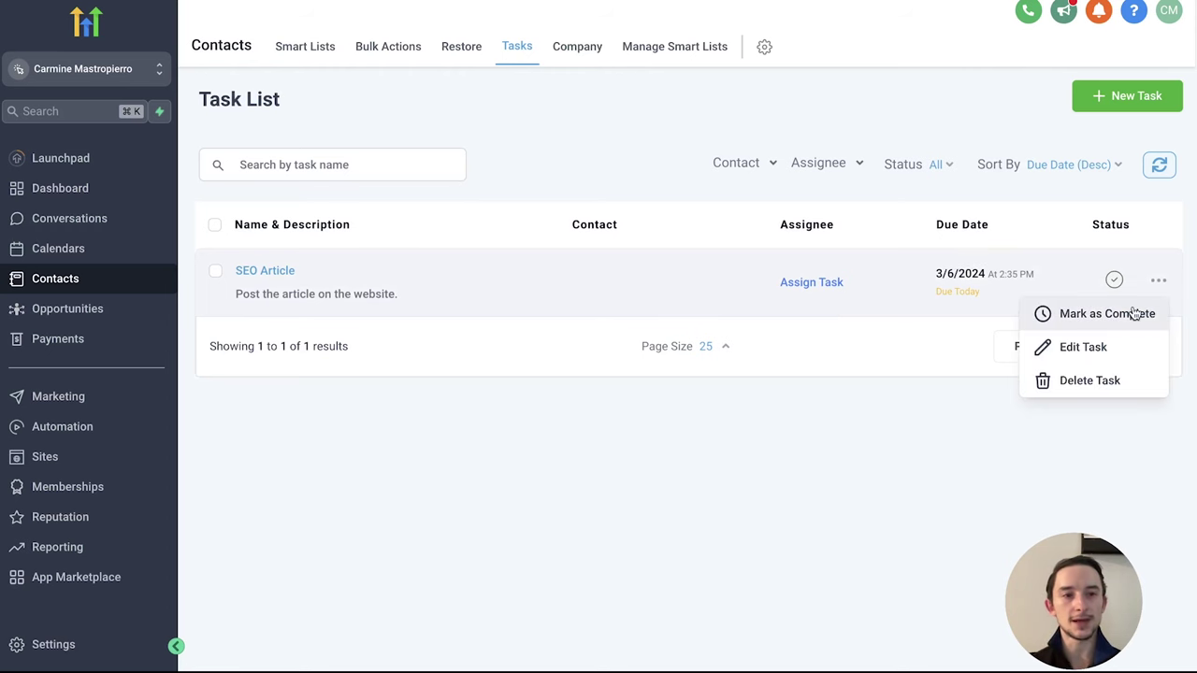
{"action": "left_click", "coordinate": [1134, 312]}
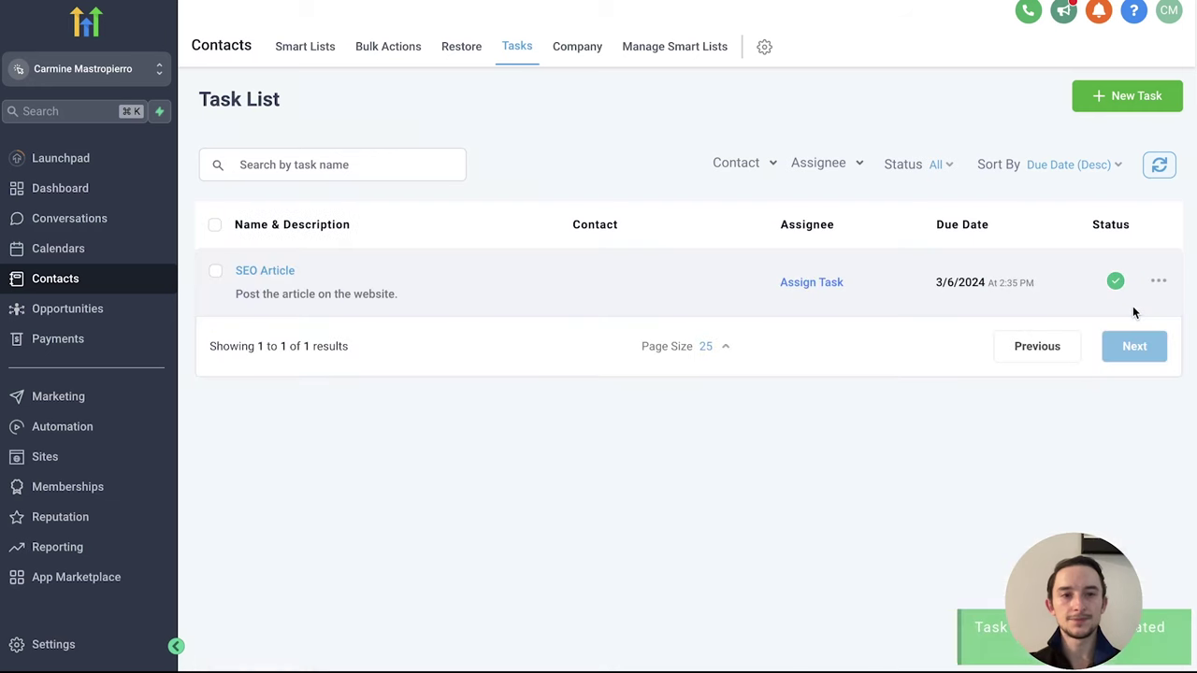
{"action": "left_click", "coordinate": [1156, 283]}
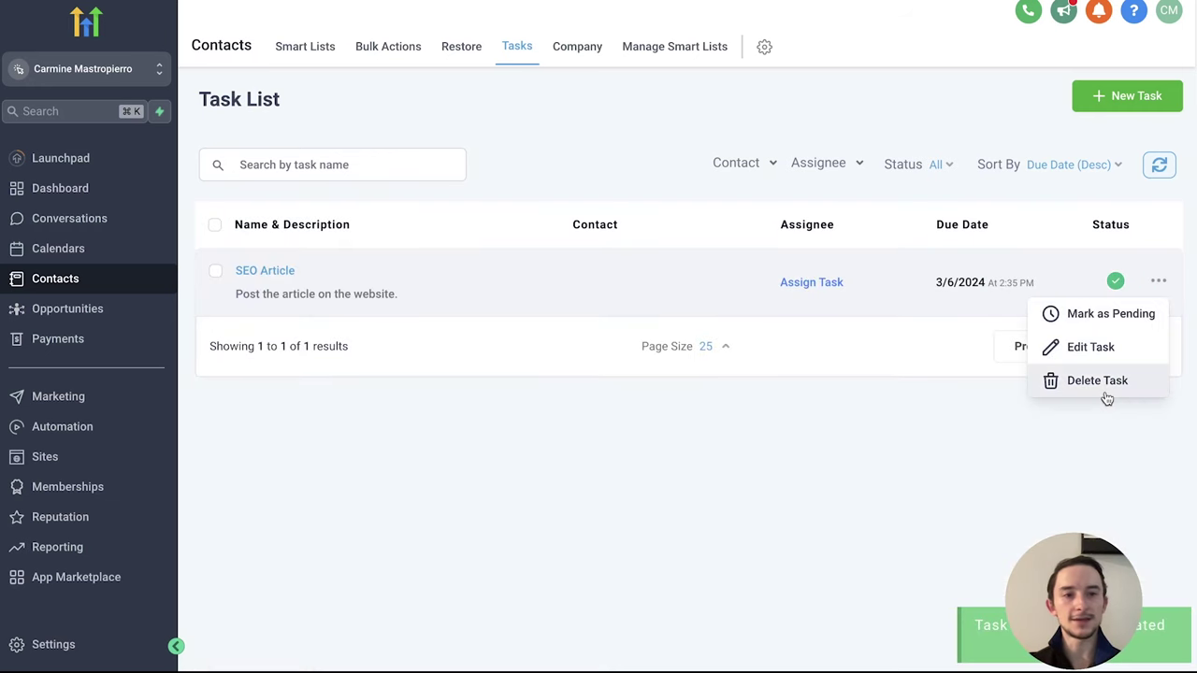
{"action": "left_click", "coordinate": [816, 530]}
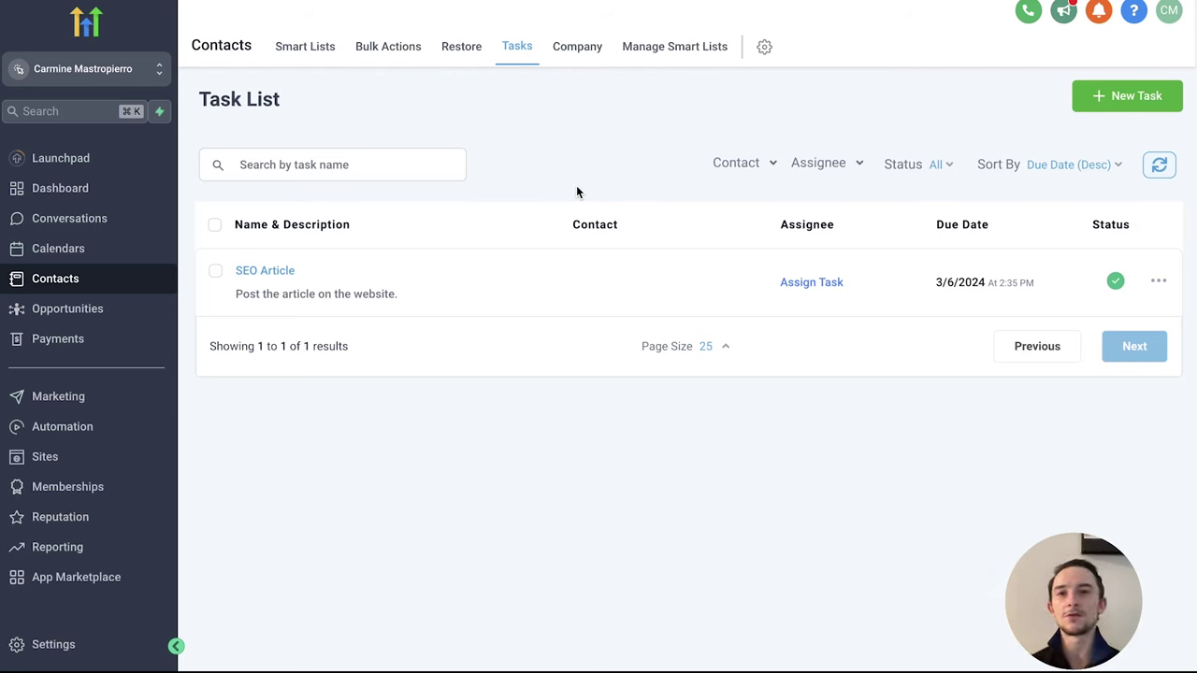
{"action": "left_click", "coordinate": [1112, 101]}
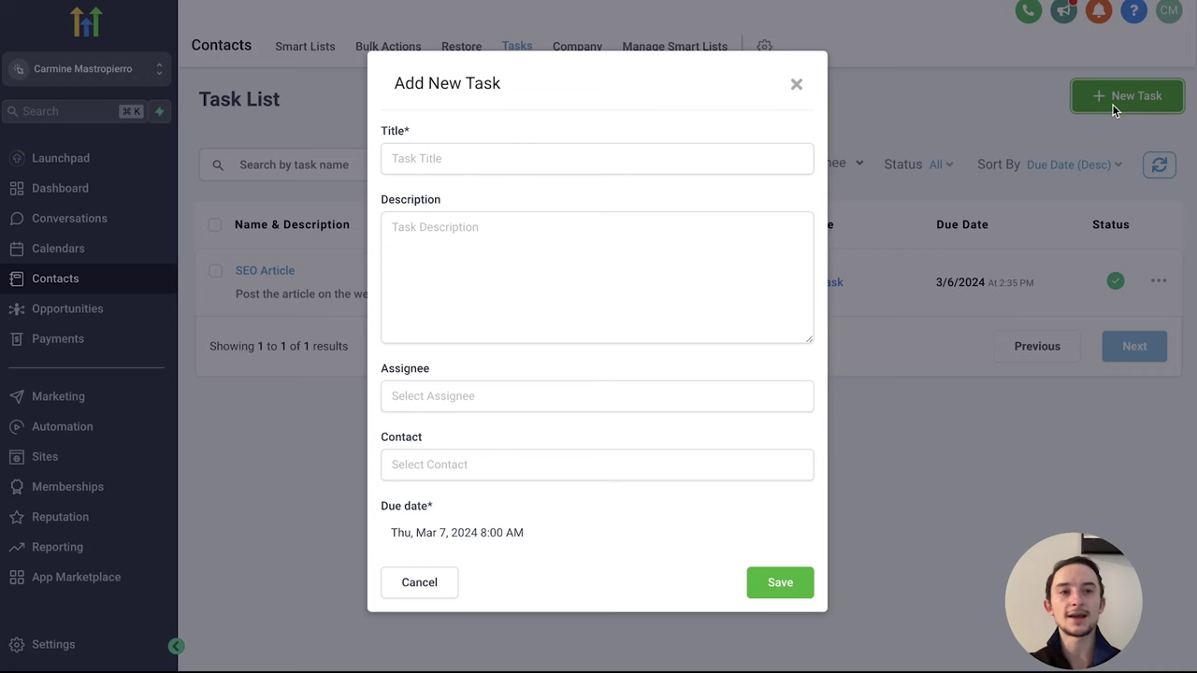
{"action": "left_click", "coordinate": [624, 162]}
{"action": "type", "text": "Following up"}
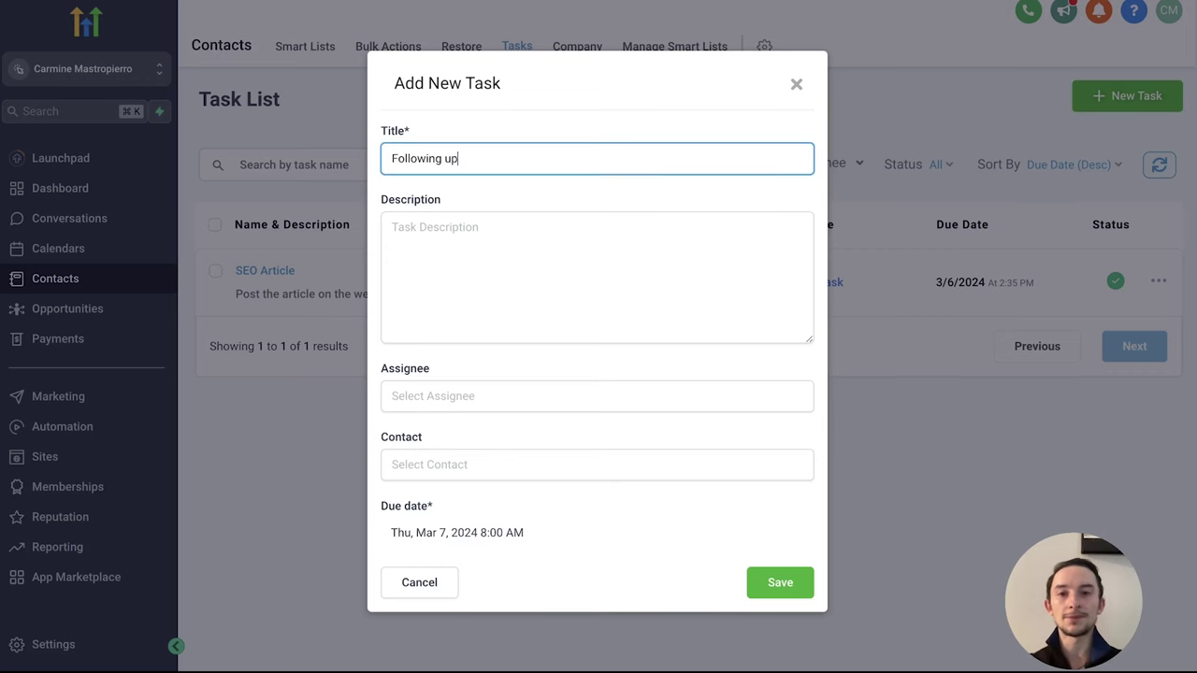
{"action": "key", "text": "ctrl+a"}
{"action": "type", "text": "Cold calling"}
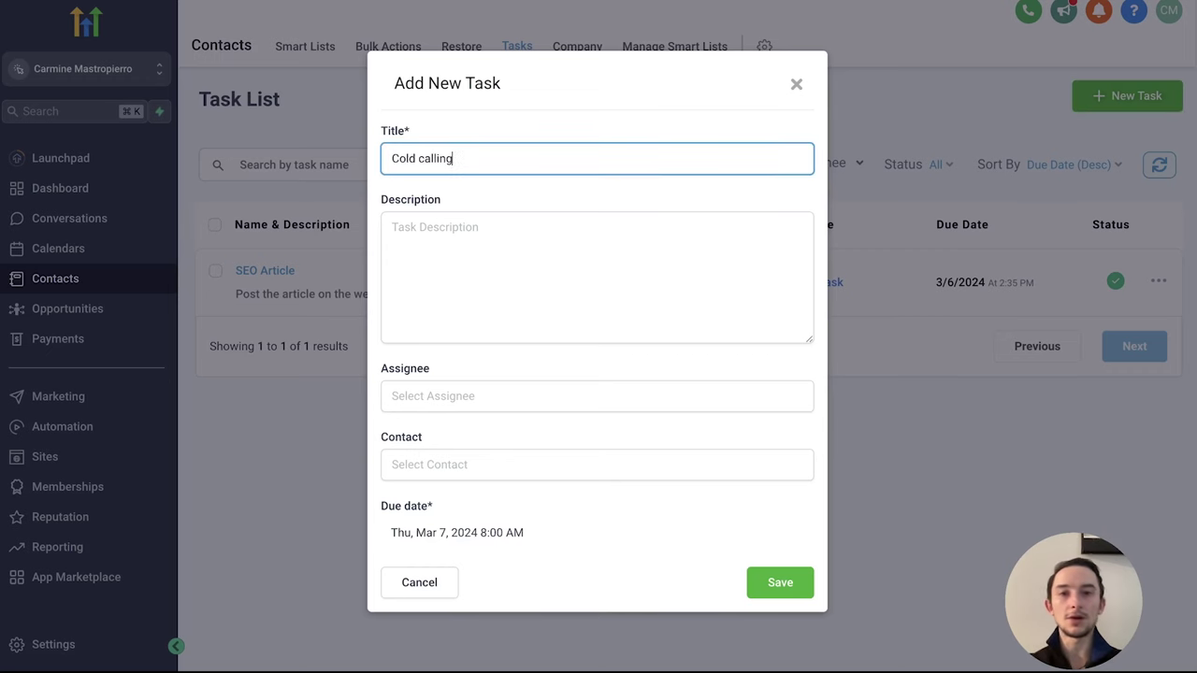
{"action": "key", "text": "ctrl+a"}
{"action": "key", "text": "BackSpace"}
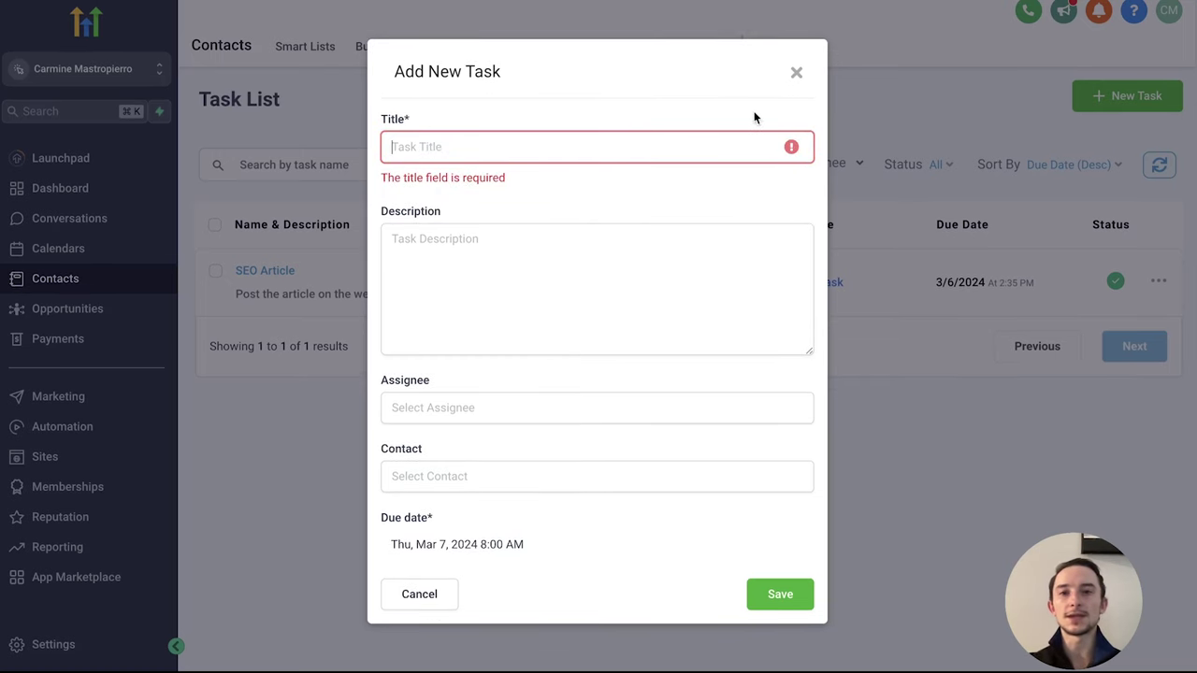
{"action": "left_click", "coordinate": [797, 75]}
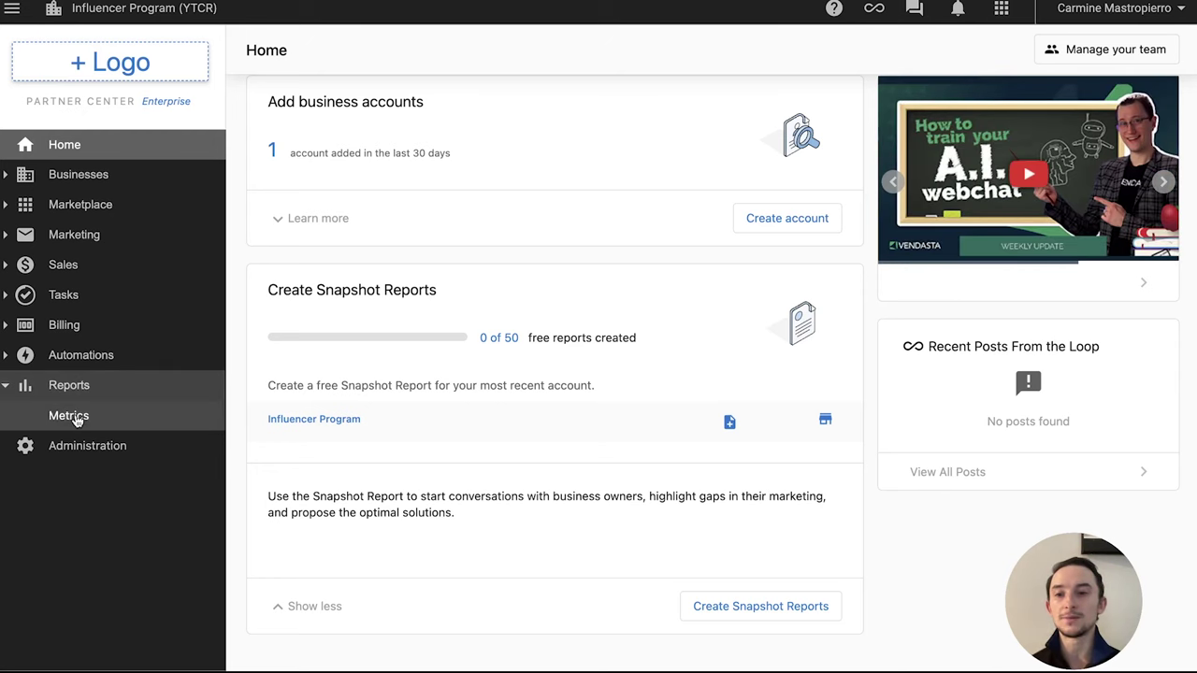
Step: In Vendasta's Partner Center, open the Metrics report and set its date range to Last 7 days
{"action": "left_click", "coordinate": [75, 417]}
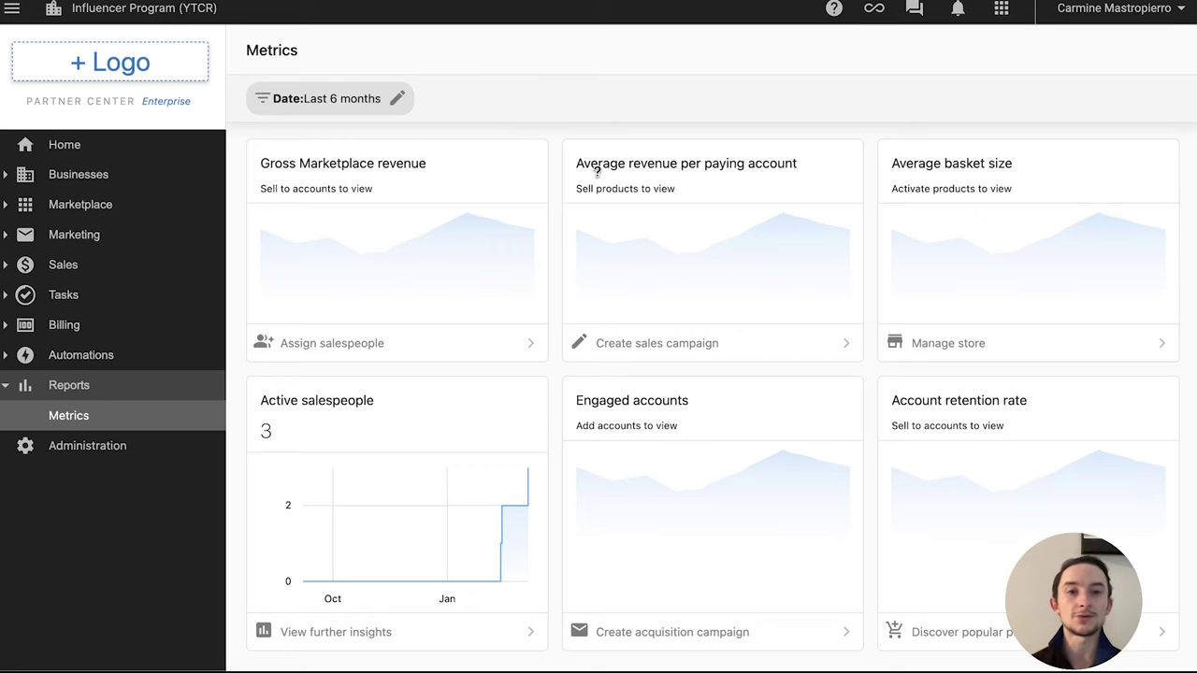
{"action": "scroll", "coordinate": [550, 224], "scroll_direction": "down", "scroll_amount": 1}
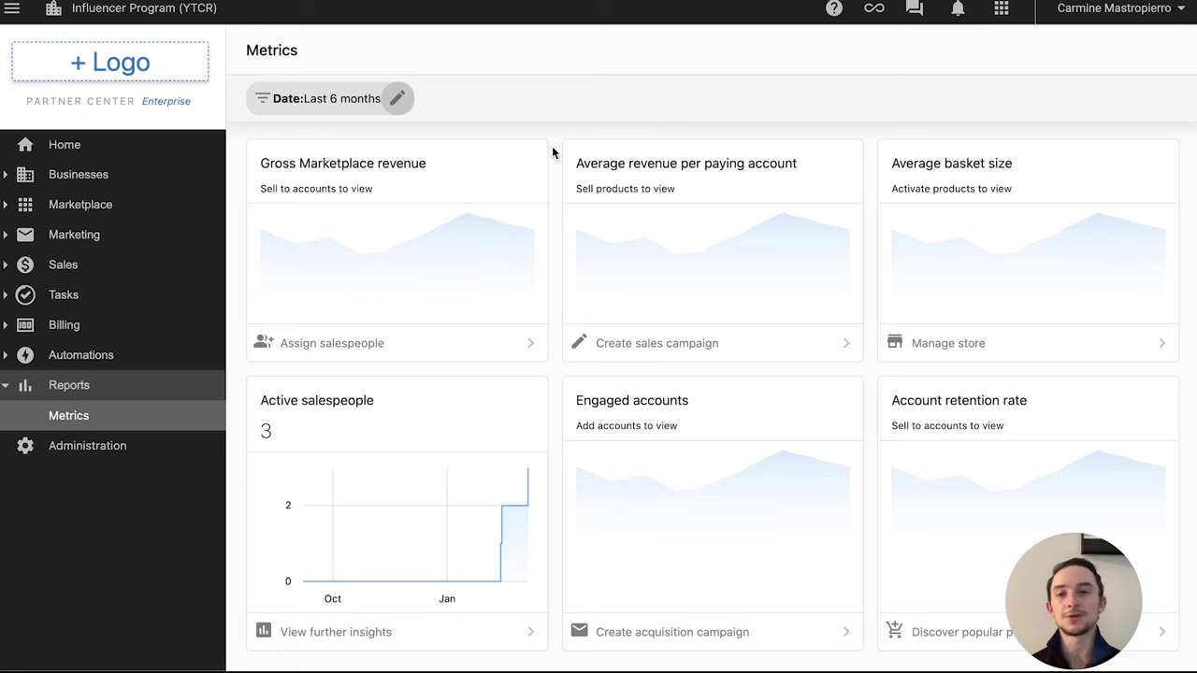
{"action": "left_click", "coordinate": [397, 98]}
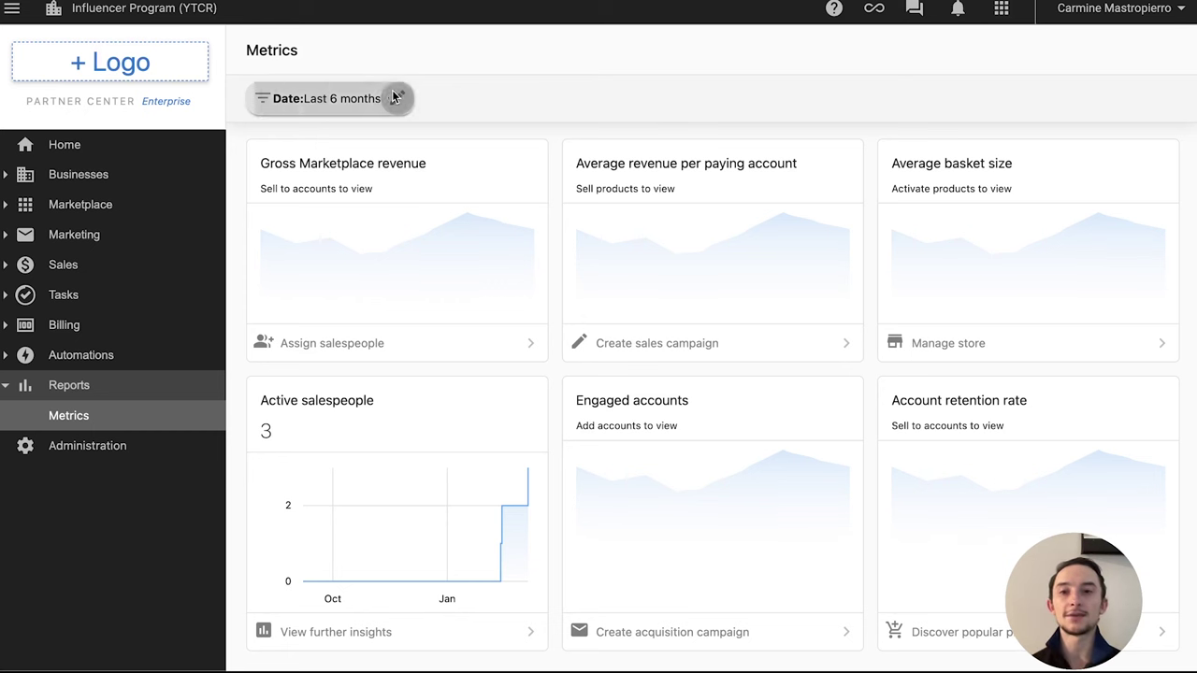
{"action": "left_click", "coordinate": [439, 242]}
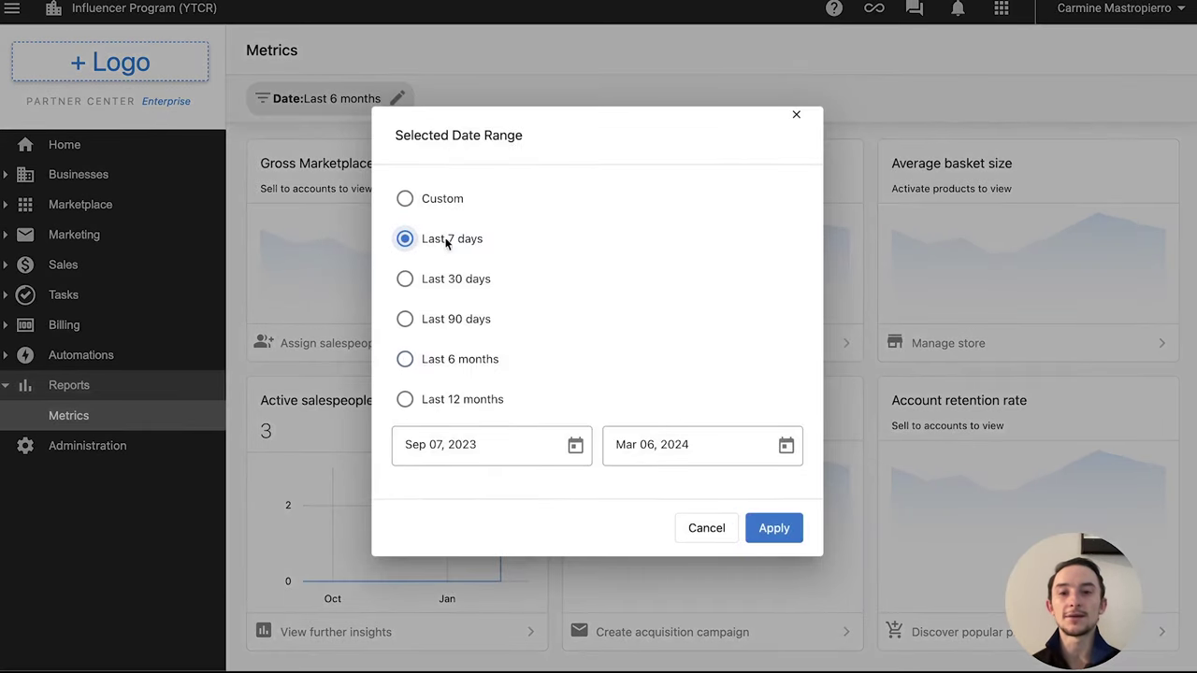
{"action": "left_click", "coordinate": [471, 280]}
{"action": "left_click", "coordinate": [437, 200]}
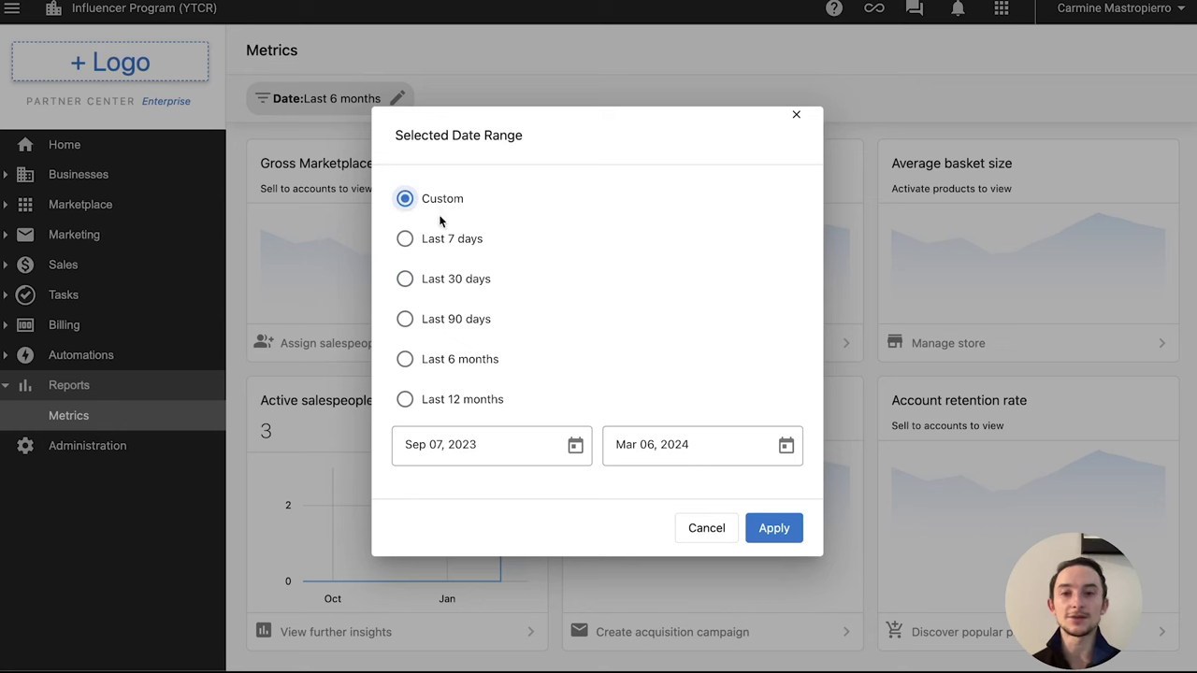
{"action": "left_click", "coordinate": [442, 238]}
{"action": "left_click", "coordinate": [769, 529]}
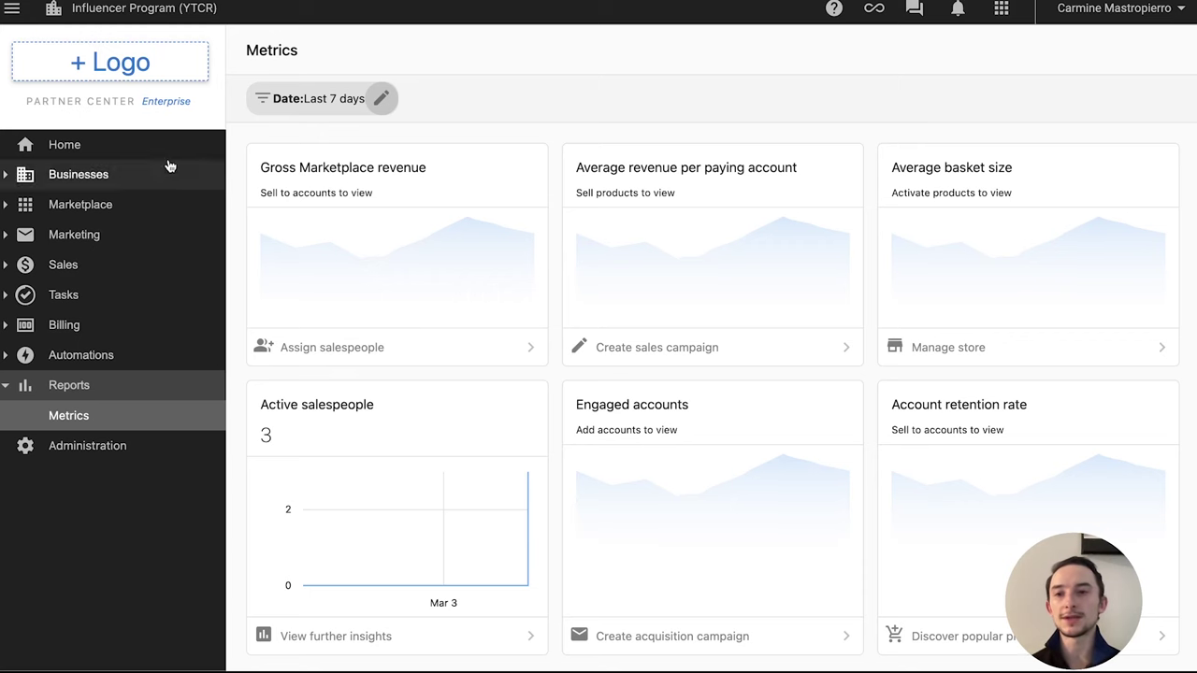
Step: Return to Home and examine the Wise Media Group Podcast Studio account's overview, including business details, reports, products and orders
{"action": "left_click", "coordinate": [84, 145]}
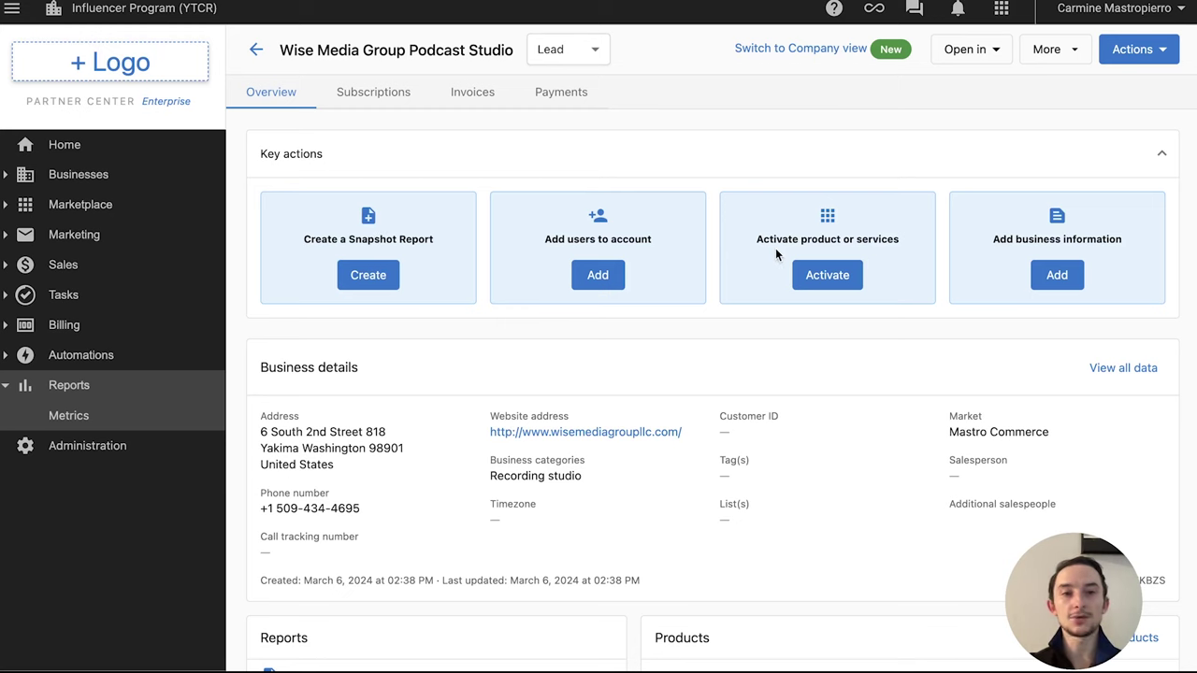
{"action": "scroll", "coordinate": [627, 246], "scroll_direction": "down", "scroll_amount": 2}
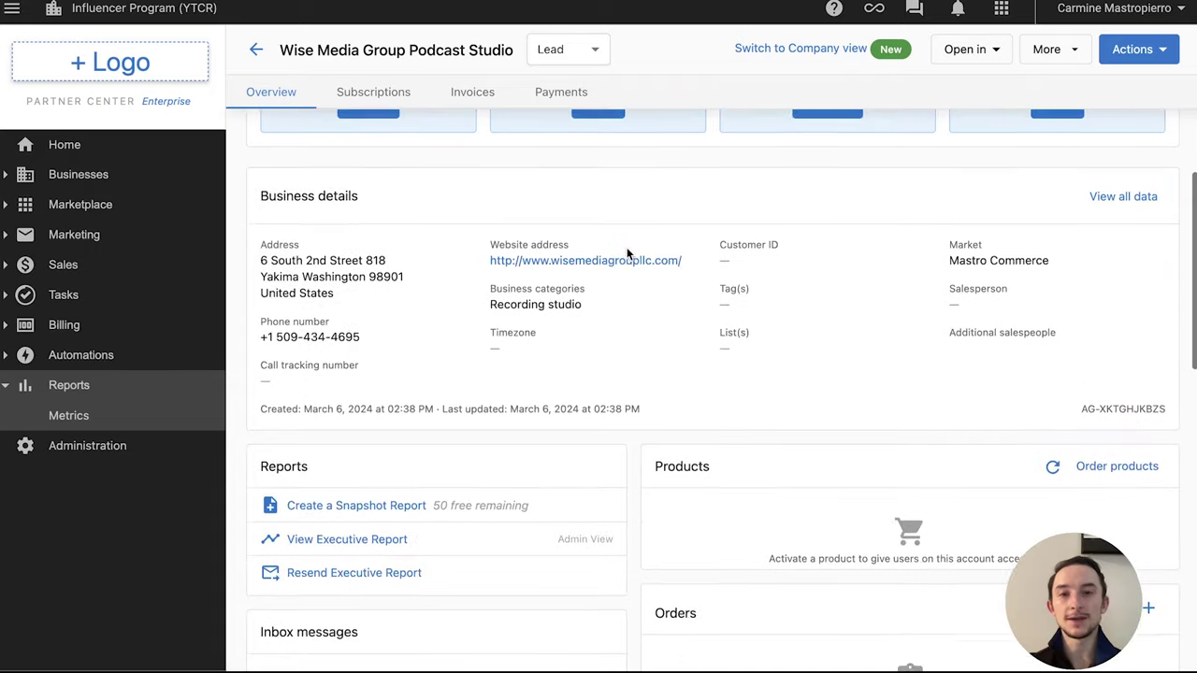
{"action": "scroll", "coordinate": [679, 297], "scroll_direction": "down", "scroll_amount": 1}
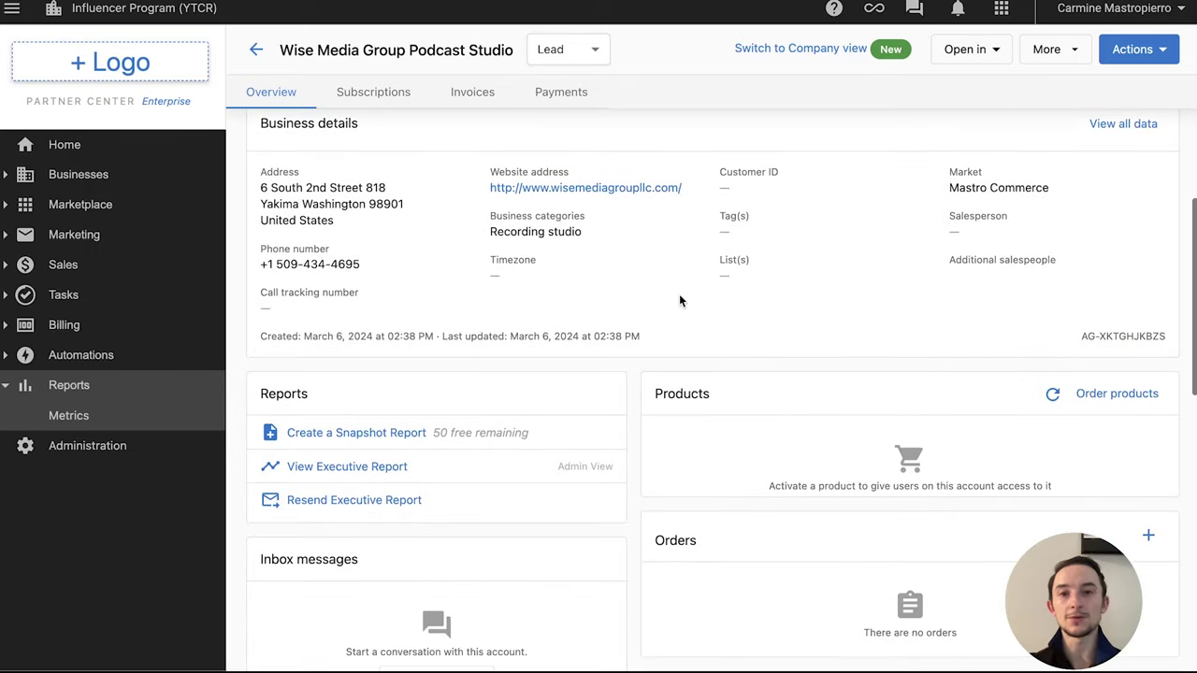
{"action": "scroll", "coordinate": [679, 296], "scroll_direction": "down", "scroll_amount": 2}
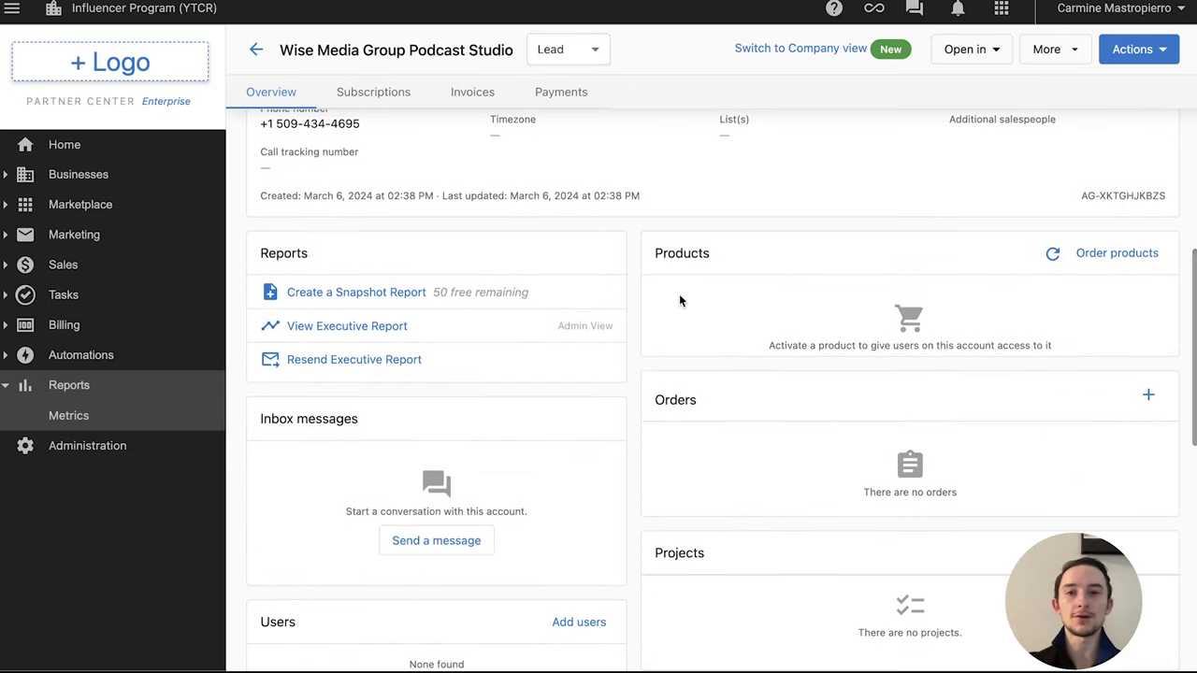
{"action": "scroll", "coordinate": [680, 300], "scroll_direction": "down", "scroll_amount": 1}
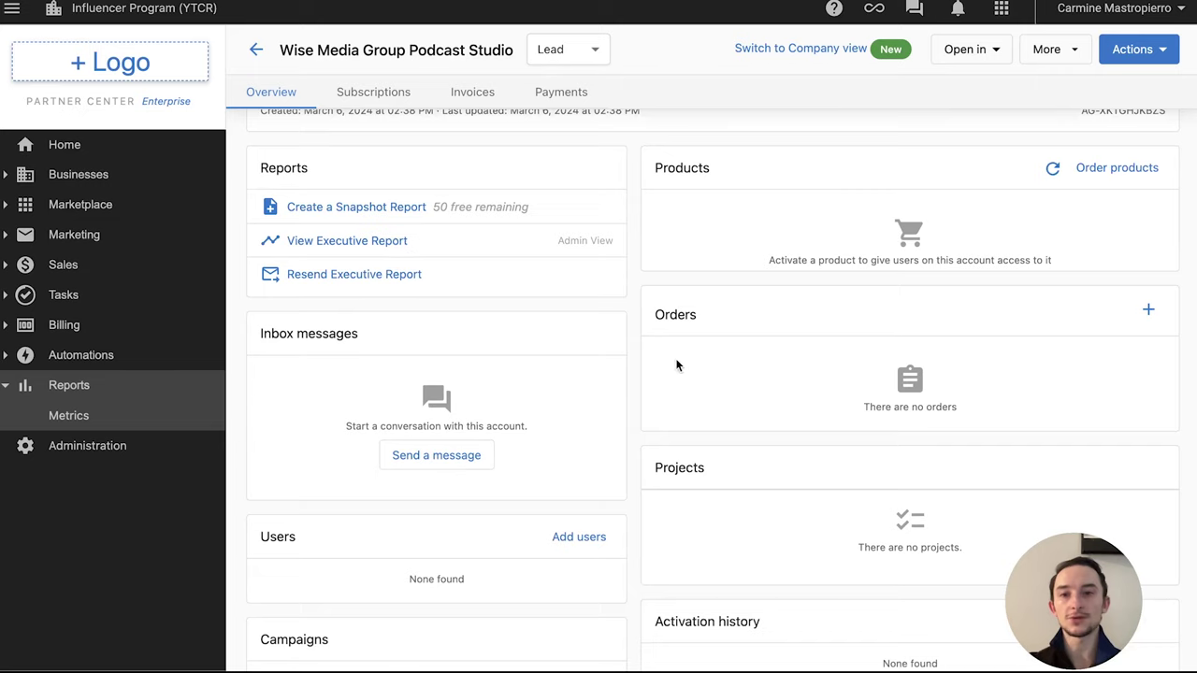
Step: Examine the remaining sections of the account overview, including projects, users, campaigns, admin notes, automations and files
{"action": "scroll", "coordinate": [677, 364], "scroll_direction": "down", "scroll_amount": 1}
{"action": "scroll", "coordinate": [708, 297], "scroll_direction": "down", "scroll_amount": 2}
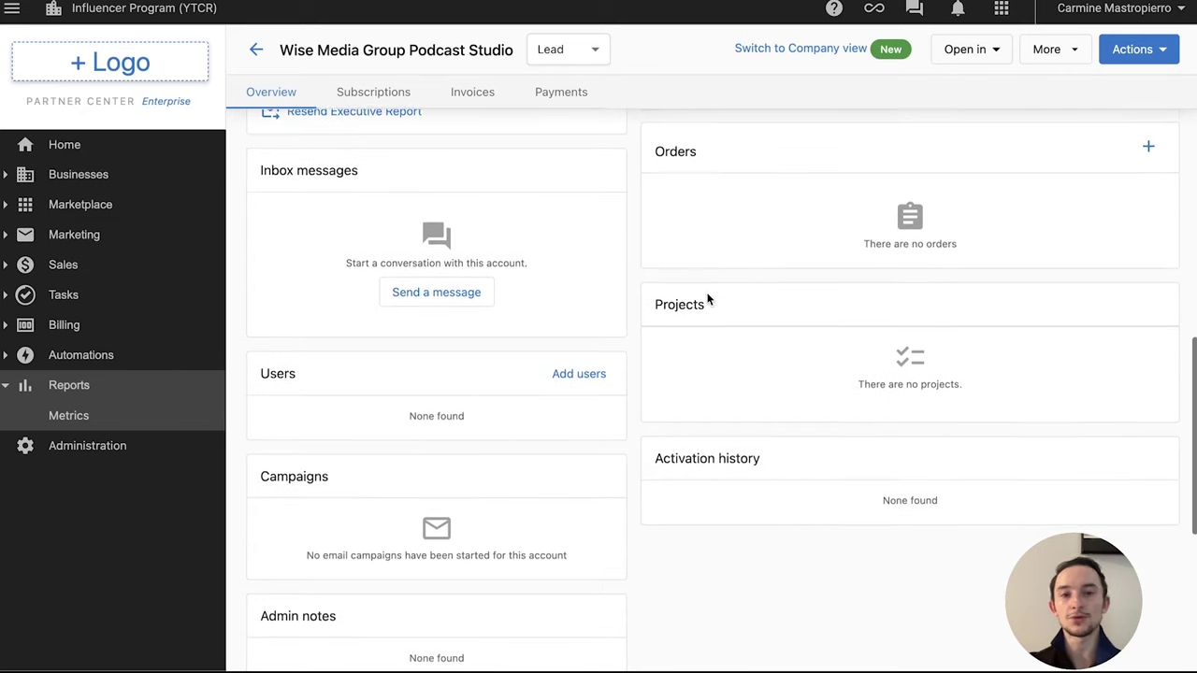
{"action": "scroll", "coordinate": [708, 297], "scroll_direction": "down", "scroll_amount": 5}
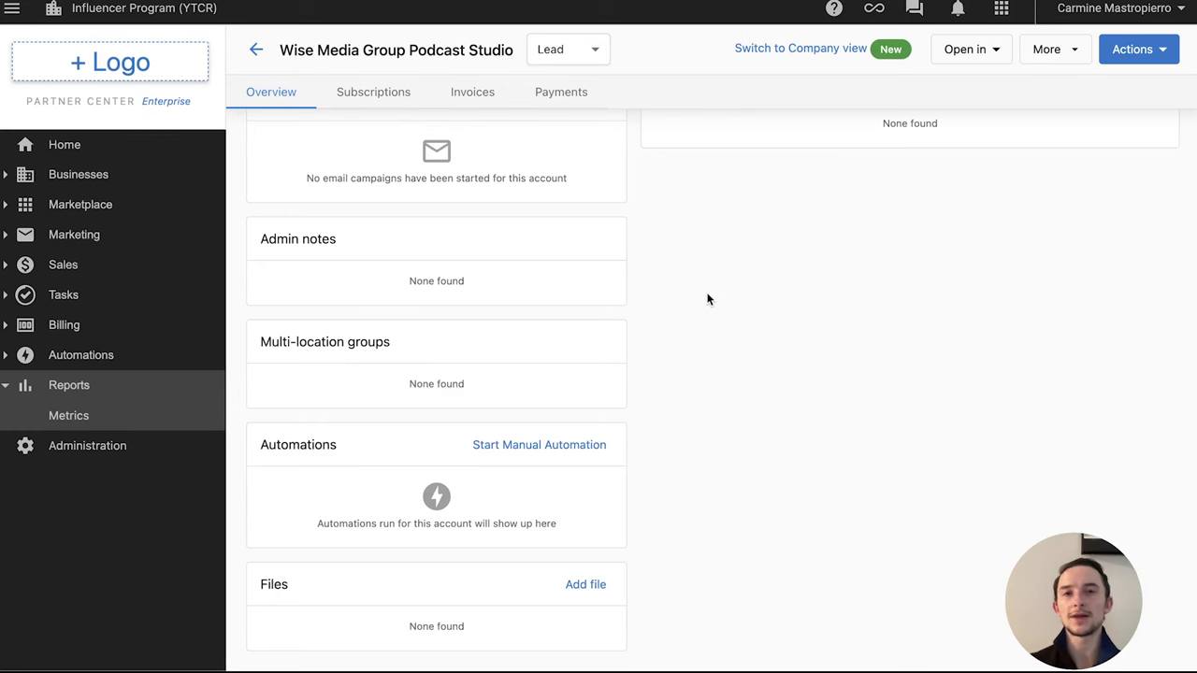
{"action": "scroll", "coordinate": [708, 299], "scroll_direction": "up", "scroll_amount": 5}
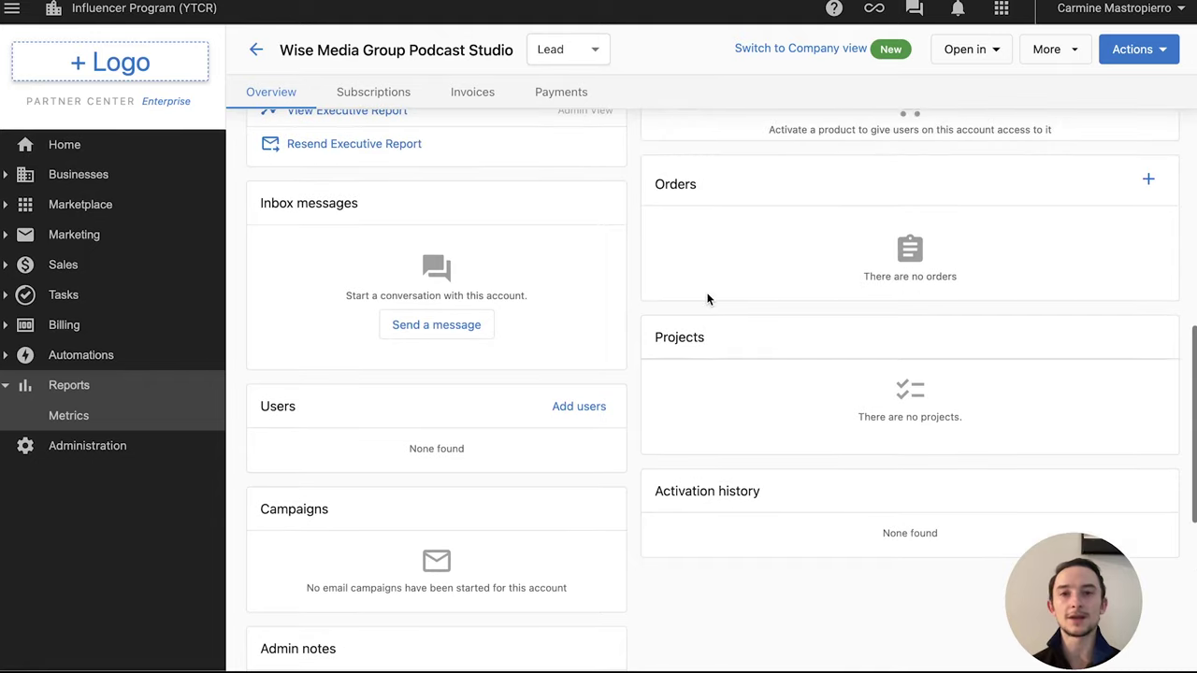
{"action": "scroll", "coordinate": [708, 299], "scroll_direction": "up", "scroll_amount": 1}
{"action": "scroll", "coordinate": [708, 300], "scroll_direction": "down", "scroll_amount": 1}
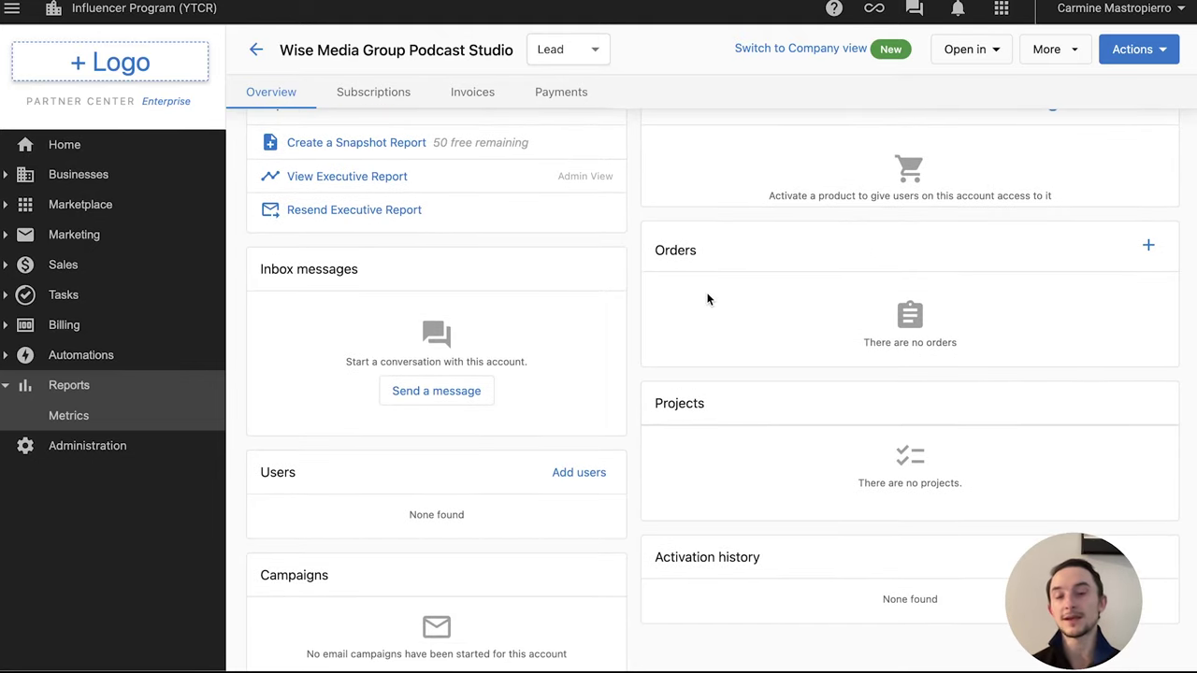
{"action": "scroll", "coordinate": [708, 299], "scroll_direction": "up", "scroll_amount": 7}
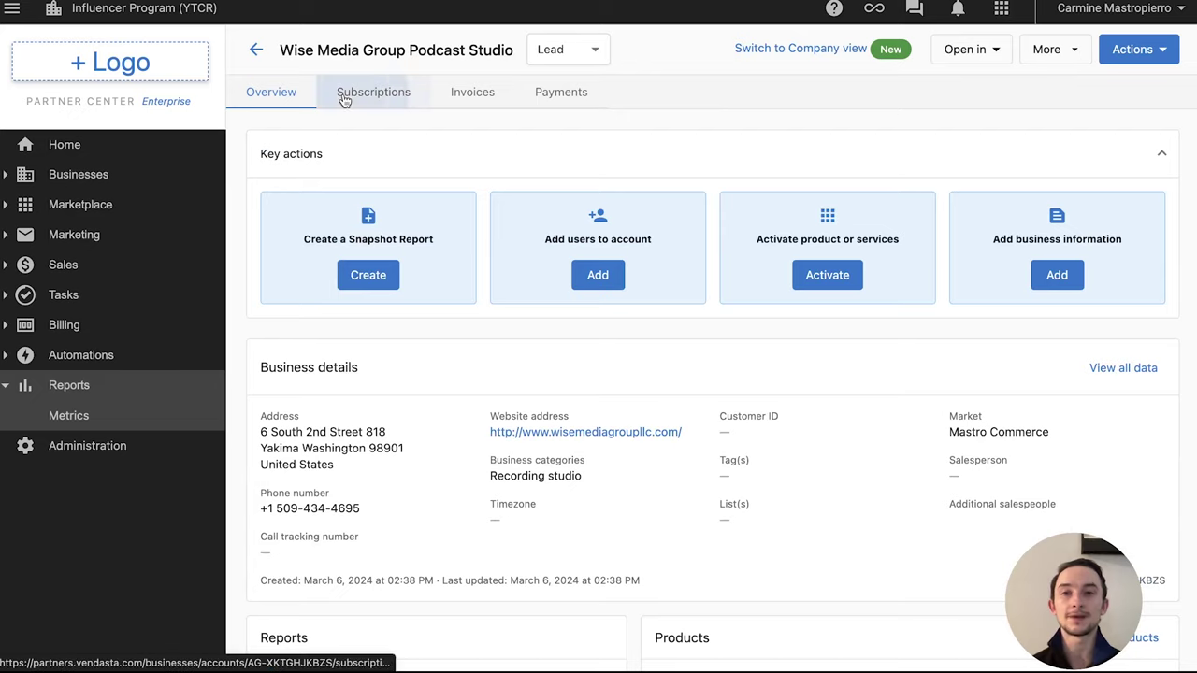
Step: Create a Snapshot Report for the Wise Media Group Podcast Studio account from its key actions and open the report
{"action": "left_click", "coordinate": [734, 159]}
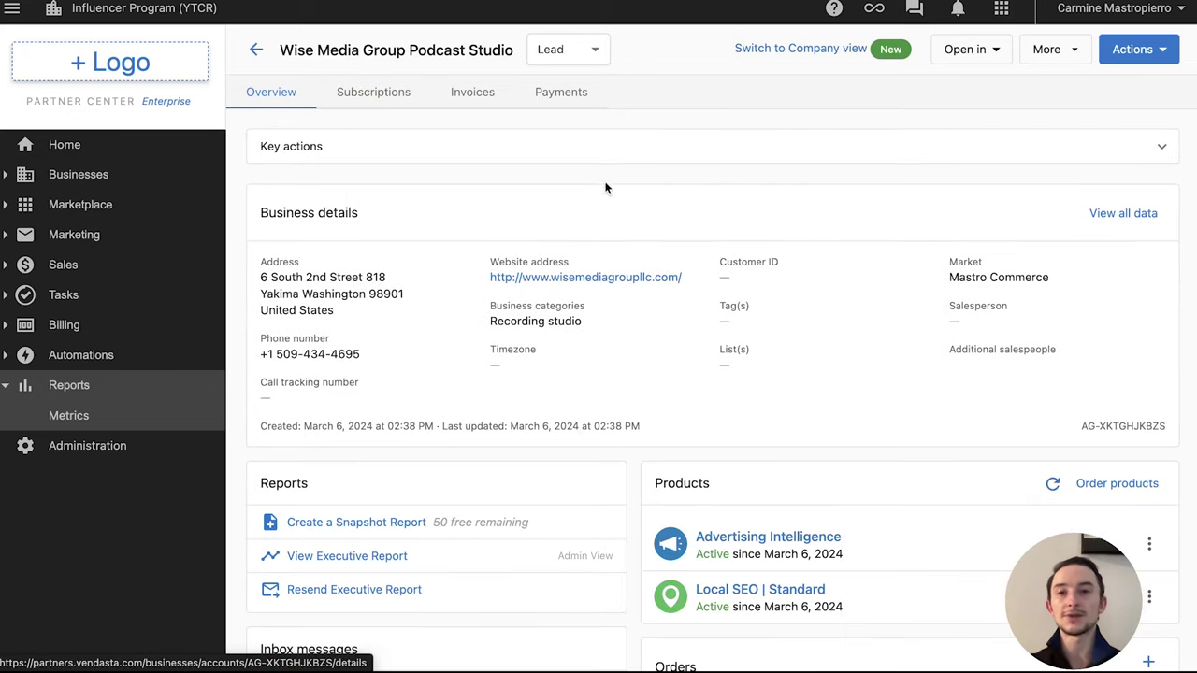
{"action": "left_click", "coordinate": [307, 154]}
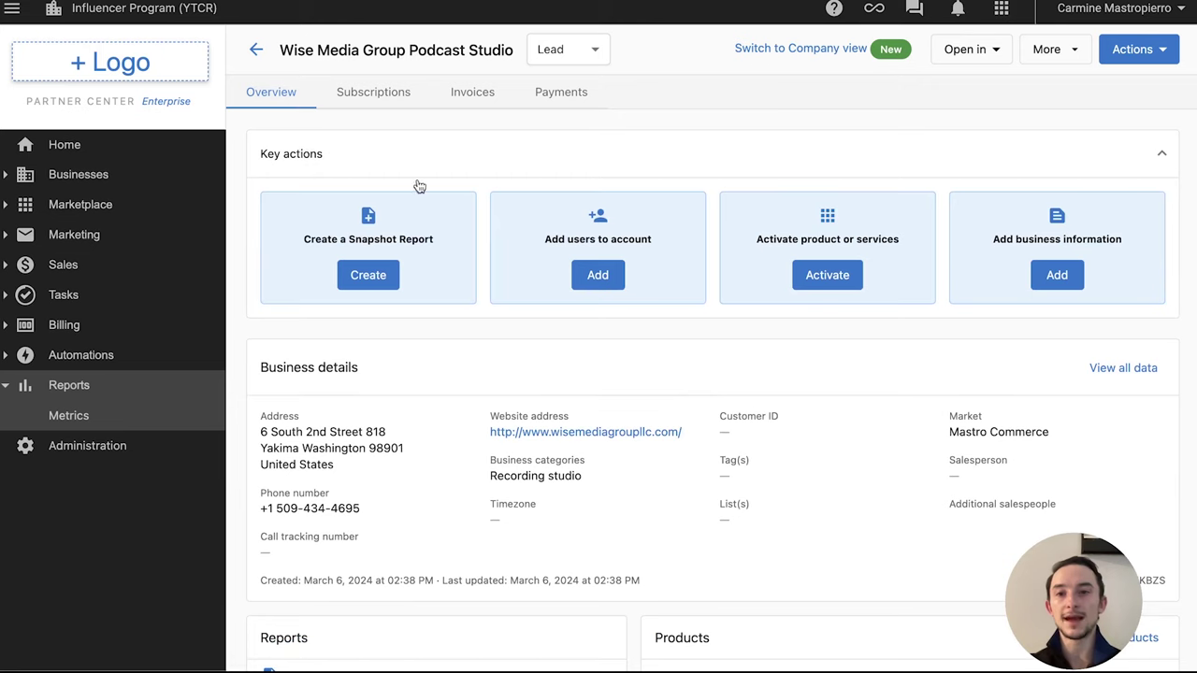
{"action": "left_click", "coordinate": [381, 276]}
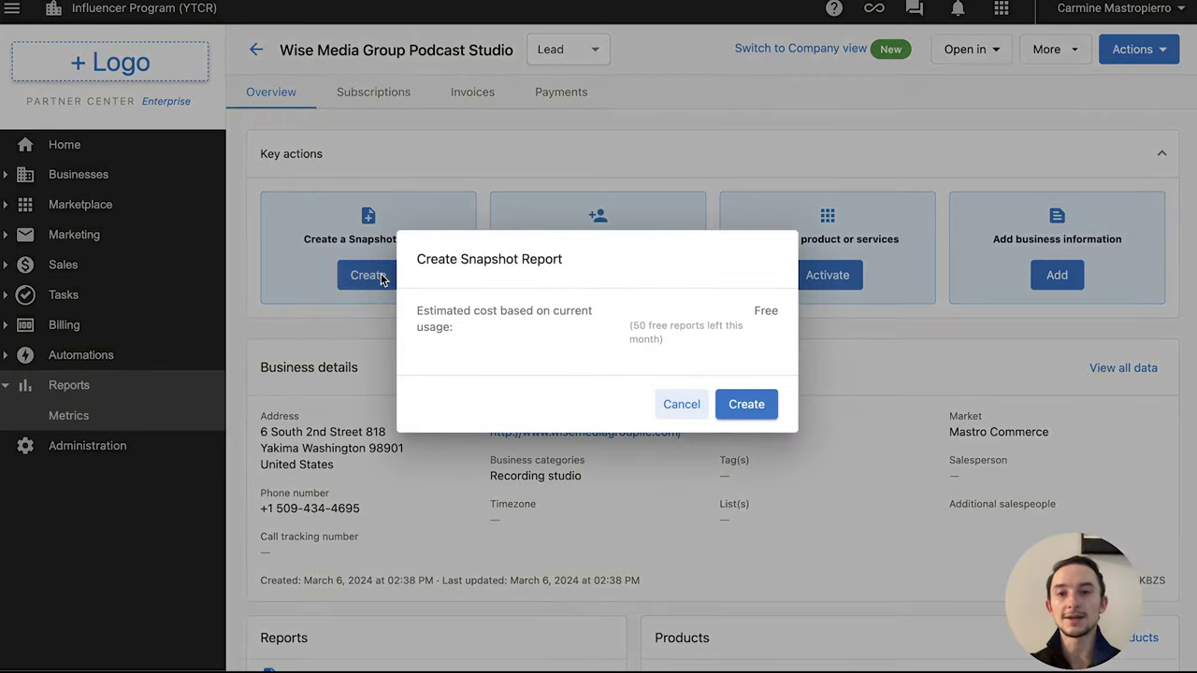
{"action": "key", "text": "Return"}
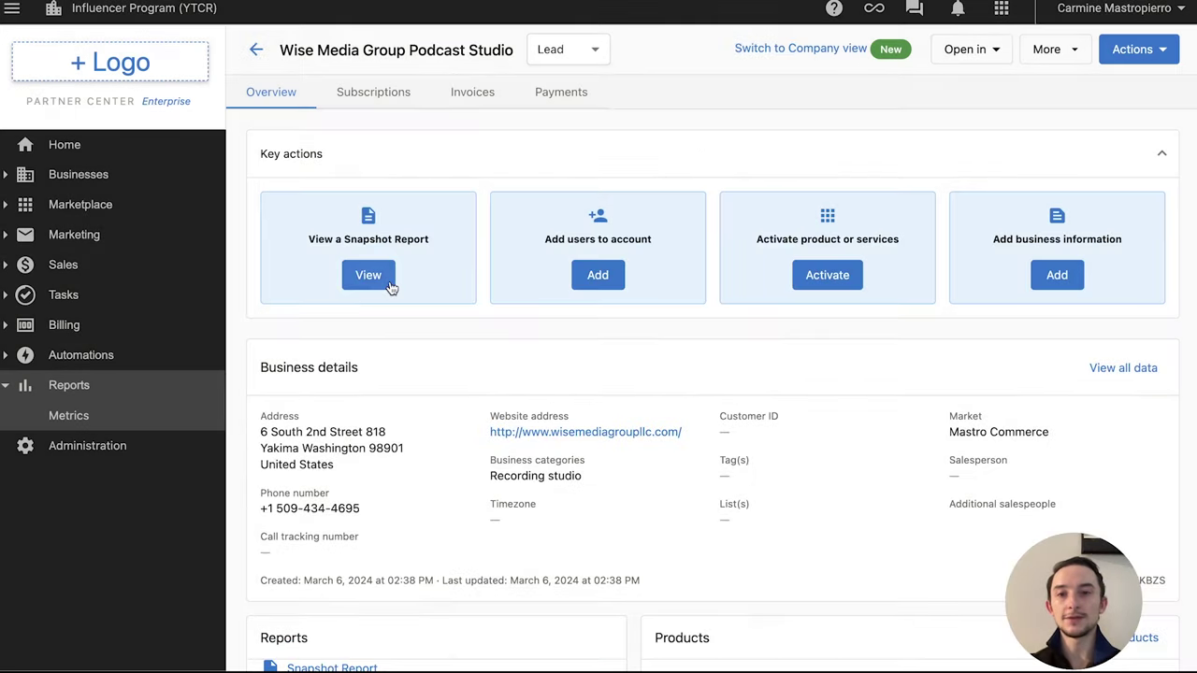
{"action": "left_click", "coordinate": [389, 280]}
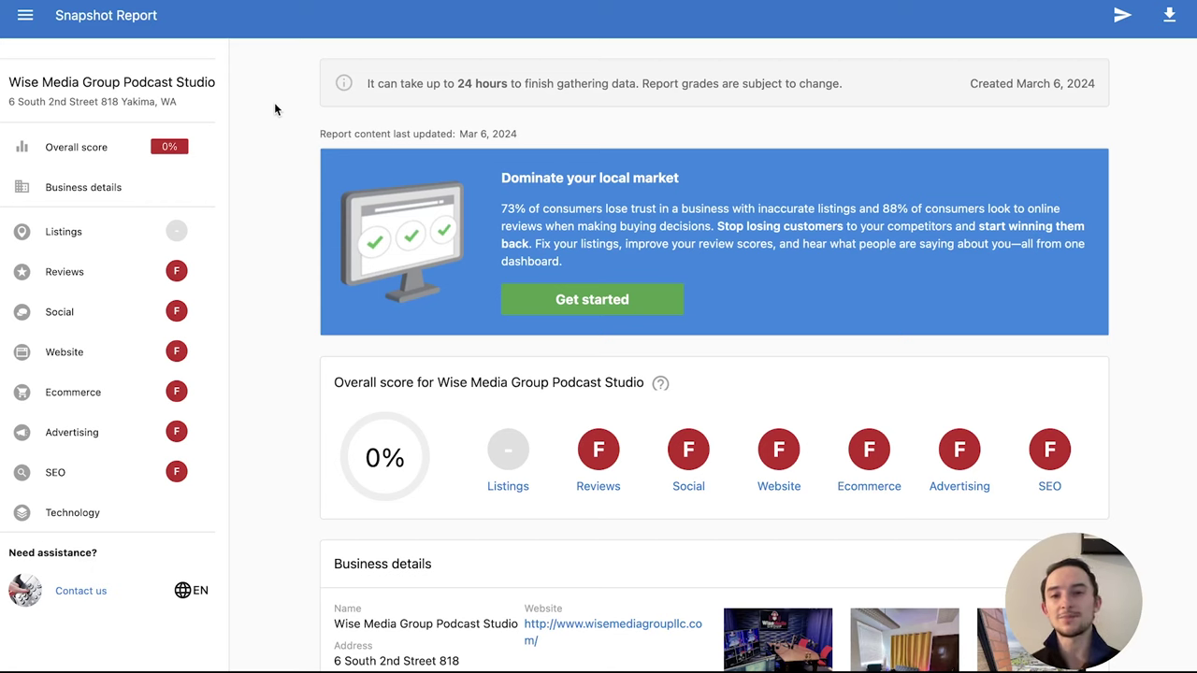
Step: Examine the Snapshot Report's overall score, business details, Listings section and Reviews comparison with industry figures
{"action": "scroll", "coordinate": [274, 104], "scroll_direction": "down", "scroll_amount": 3}
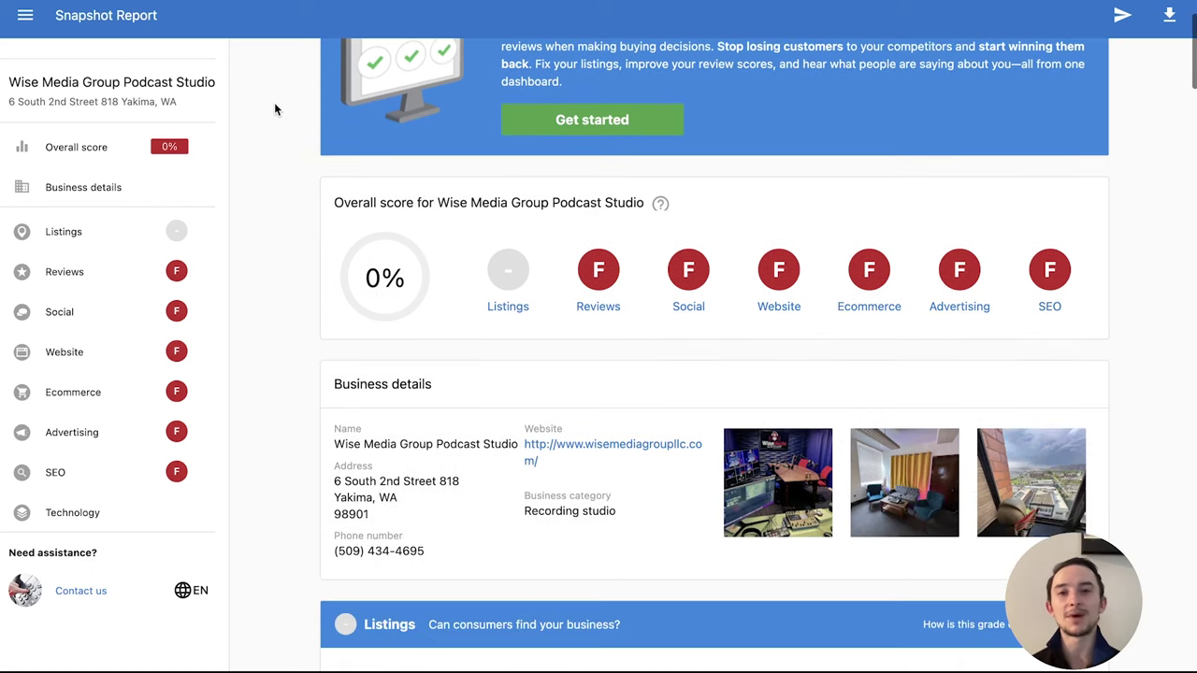
{"action": "scroll", "coordinate": [274, 110], "scroll_direction": "down", "scroll_amount": 2}
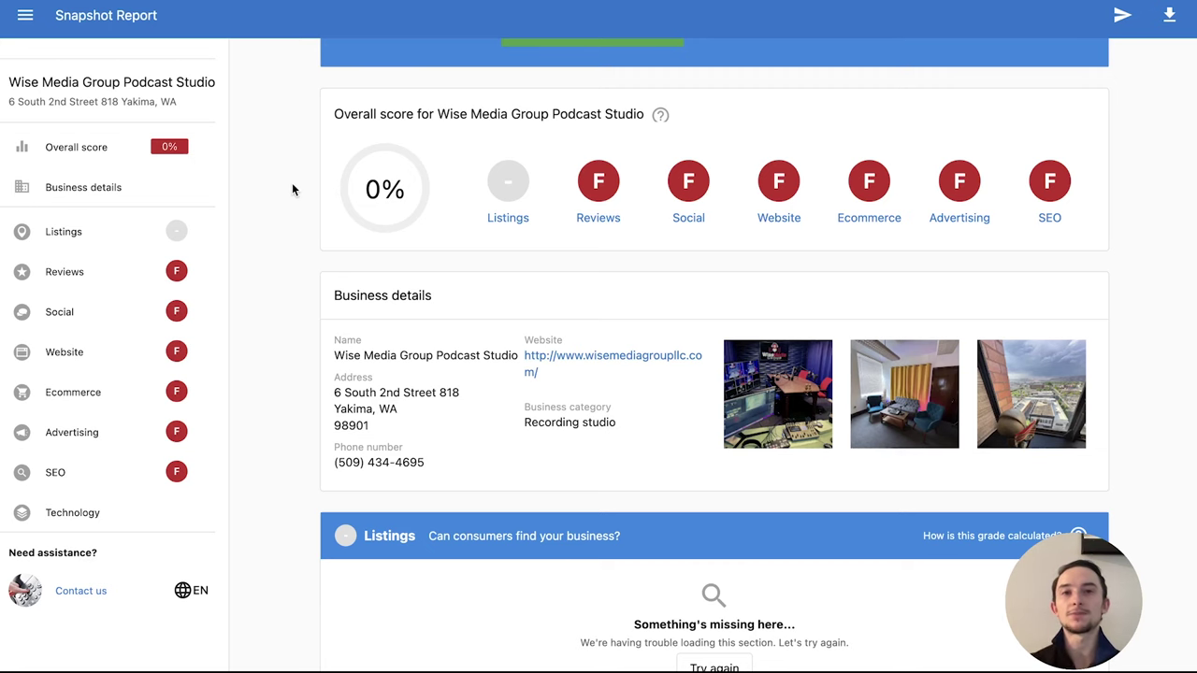
{"action": "scroll", "coordinate": [292, 182], "scroll_direction": "down", "scroll_amount": 1}
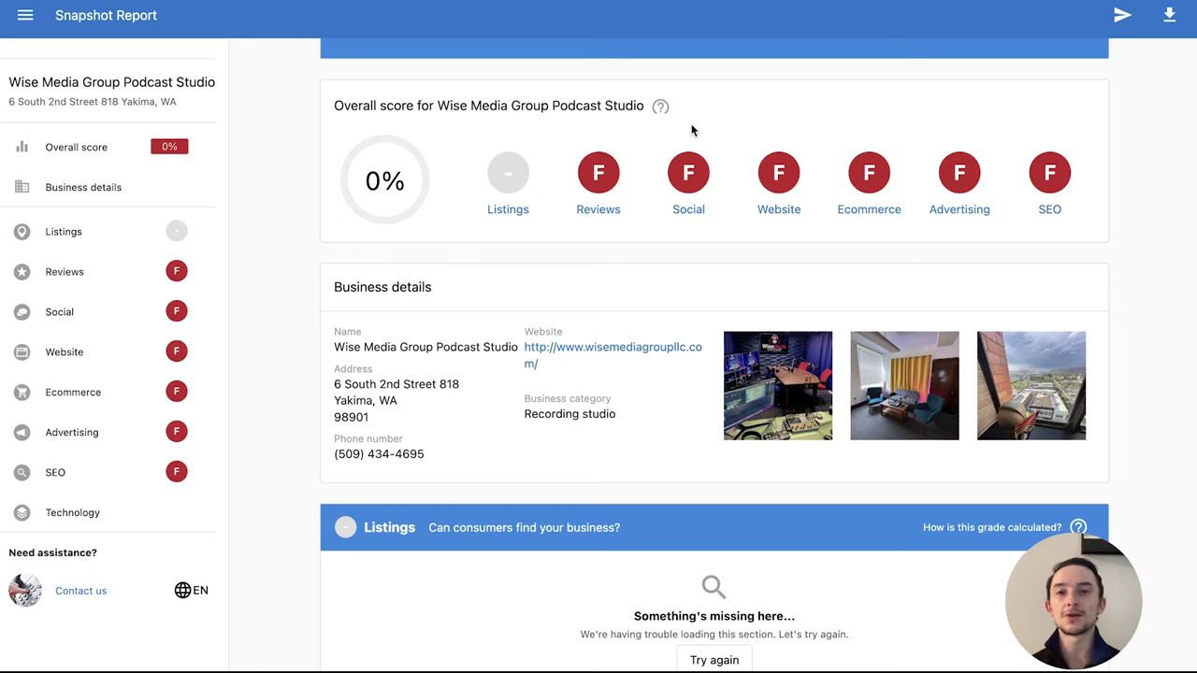
{"action": "scroll", "coordinate": [304, 189], "scroll_direction": "down", "scroll_amount": 1}
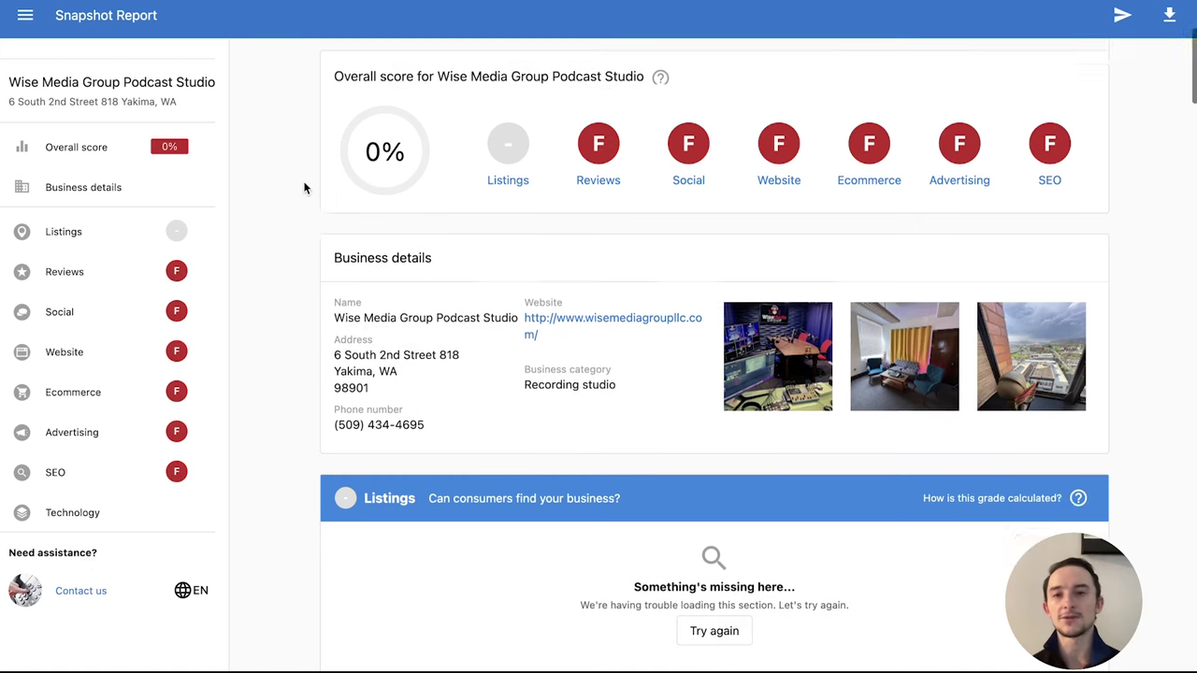
{"action": "scroll", "coordinate": [304, 189], "scroll_direction": "down", "scroll_amount": 1}
{"action": "scroll", "coordinate": [603, 159], "scroll_direction": "down", "scroll_amount": 2}
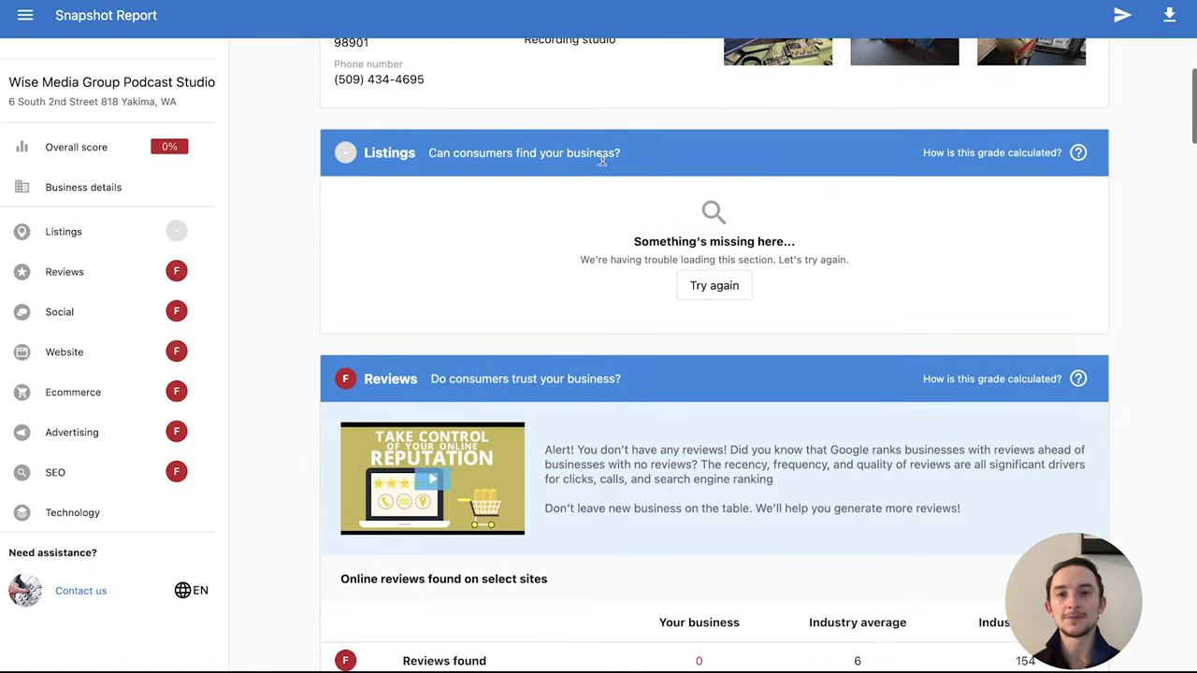
{"action": "scroll", "coordinate": [598, 195], "scroll_direction": "down", "scroll_amount": 1}
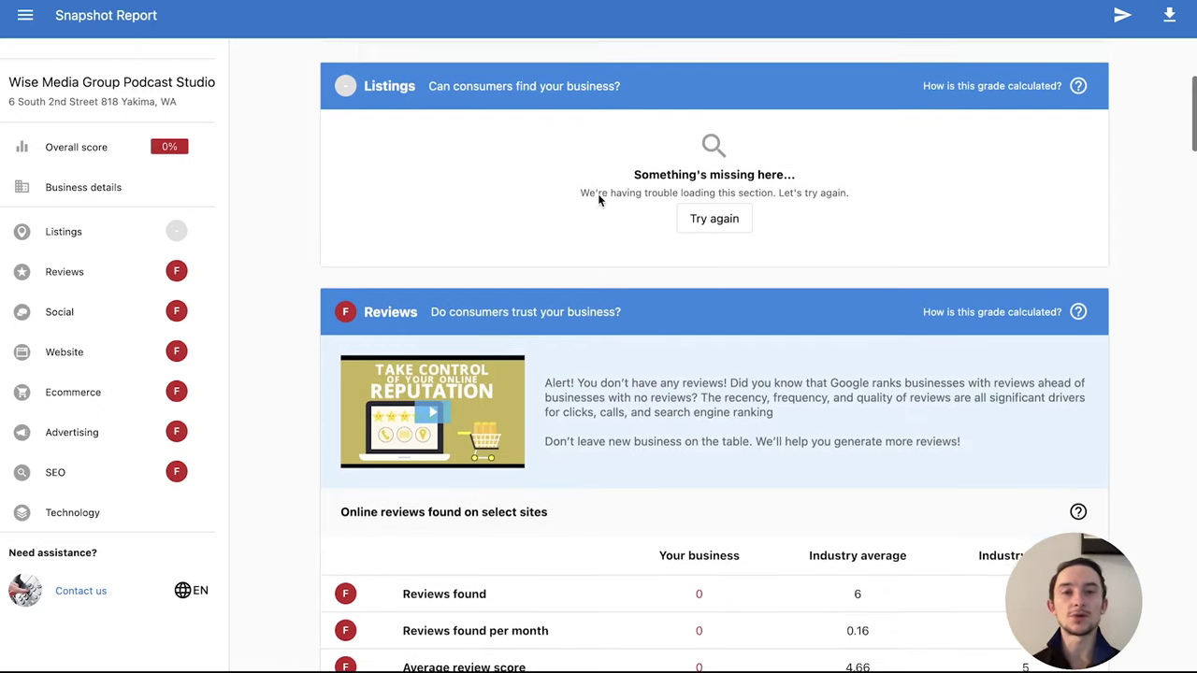
{"action": "scroll", "coordinate": [599, 194], "scroll_direction": "down", "scroll_amount": 3}
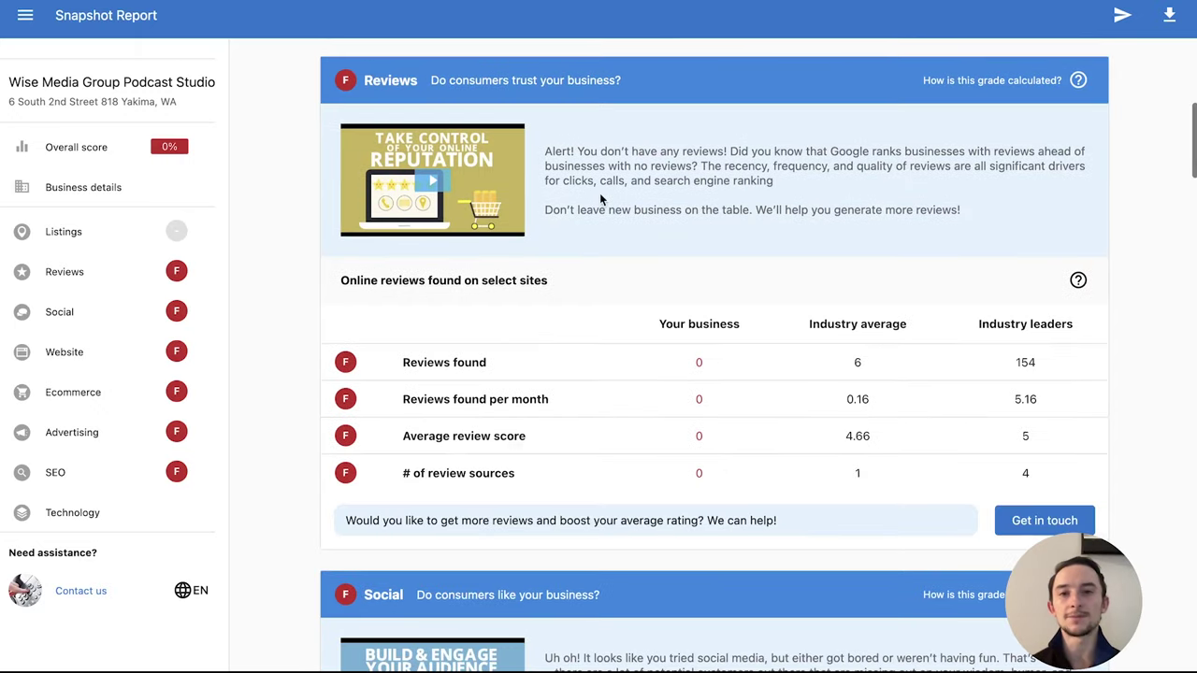
{"action": "scroll", "coordinate": [534, 143], "scroll_direction": "down", "scroll_amount": 1}
{"action": "scroll", "coordinate": [536, 150], "scroll_direction": "up", "scroll_amount": 1}
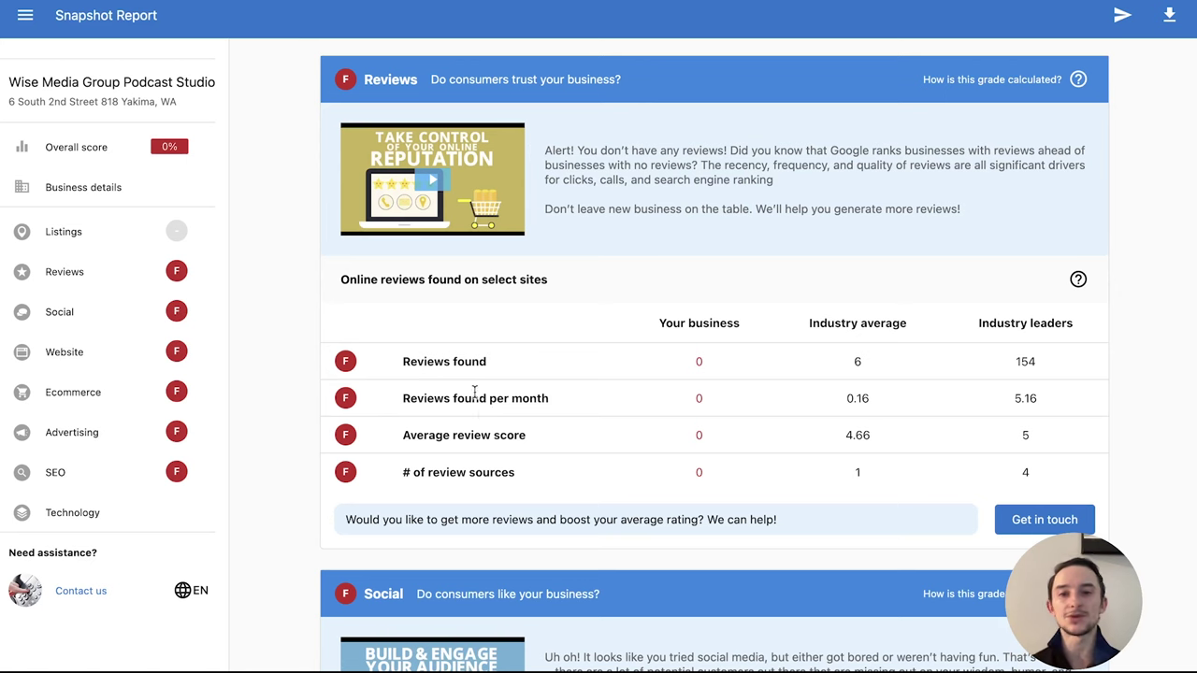
{"action": "scroll", "coordinate": [324, 318], "scroll_direction": "down", "scroll_amount": 3}
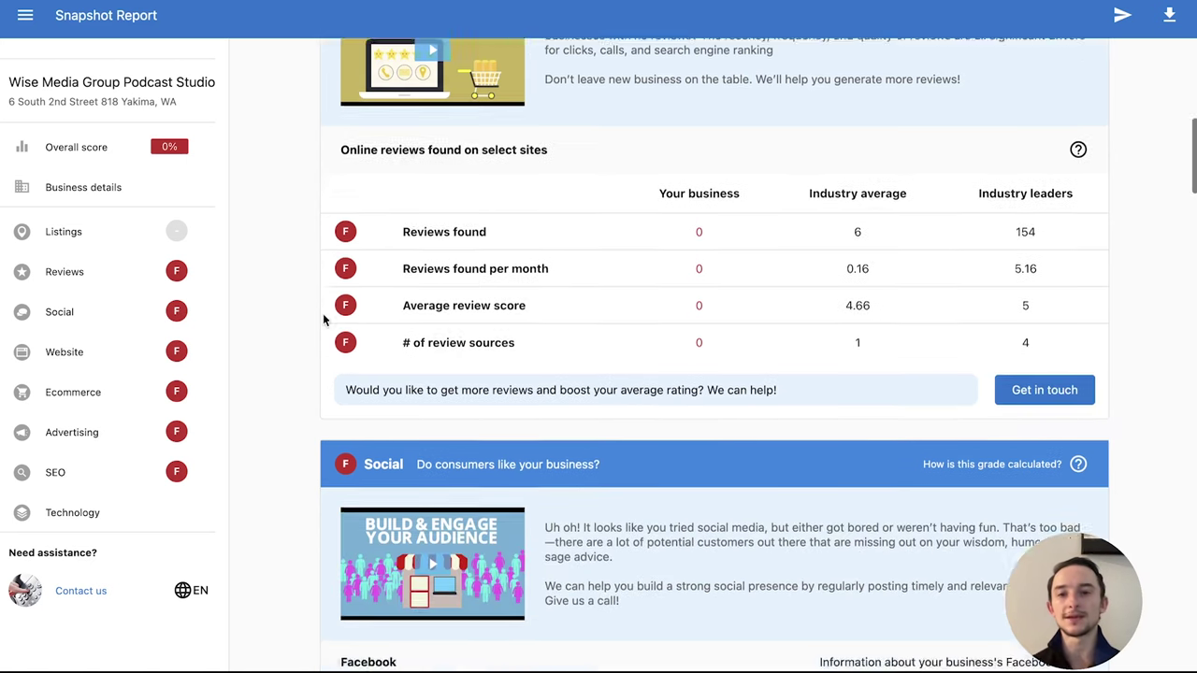
Step: Review the Snapshot Report's Social section and its Website section, covering homepage content and performance
{"action": "scroll", "coordinate": [327, 313], "scroll_direction": "down", "scroll_amount": 2}
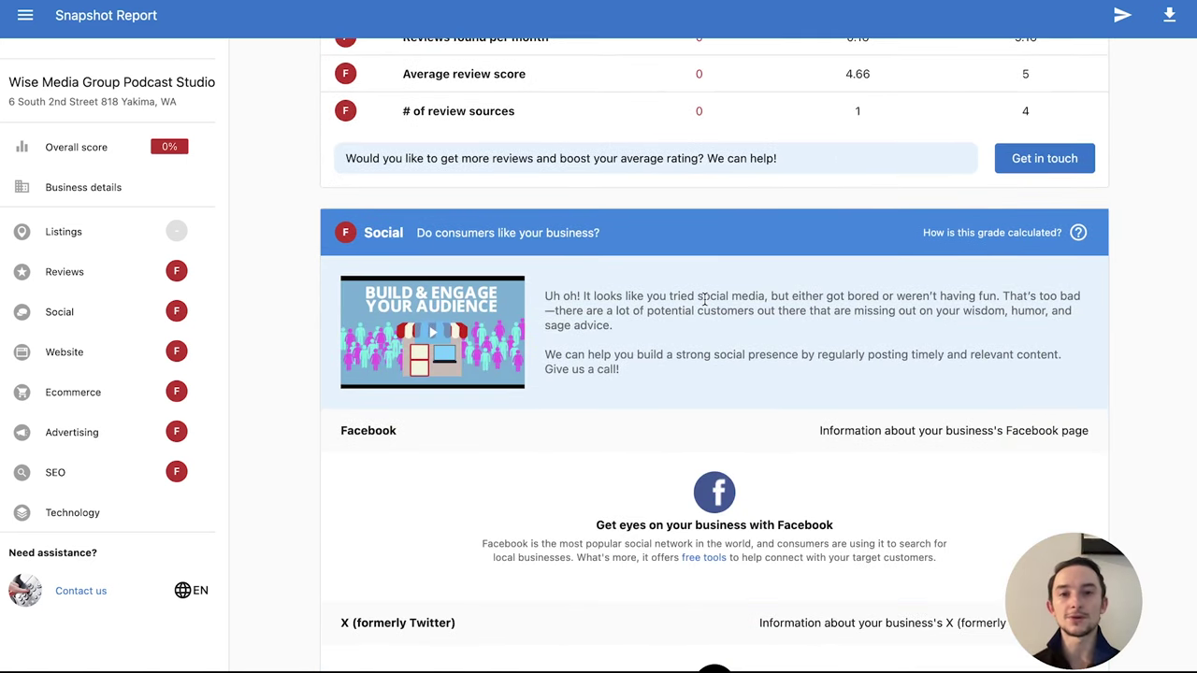
{"action": "scroll", "coordinate": [705, 299], "scroll_direction": "down", "scroll_amount": 1}
{"action": "scroll", "coordinate": [561, 265], "scroll_direction": "down", "scroll_amount": 4}
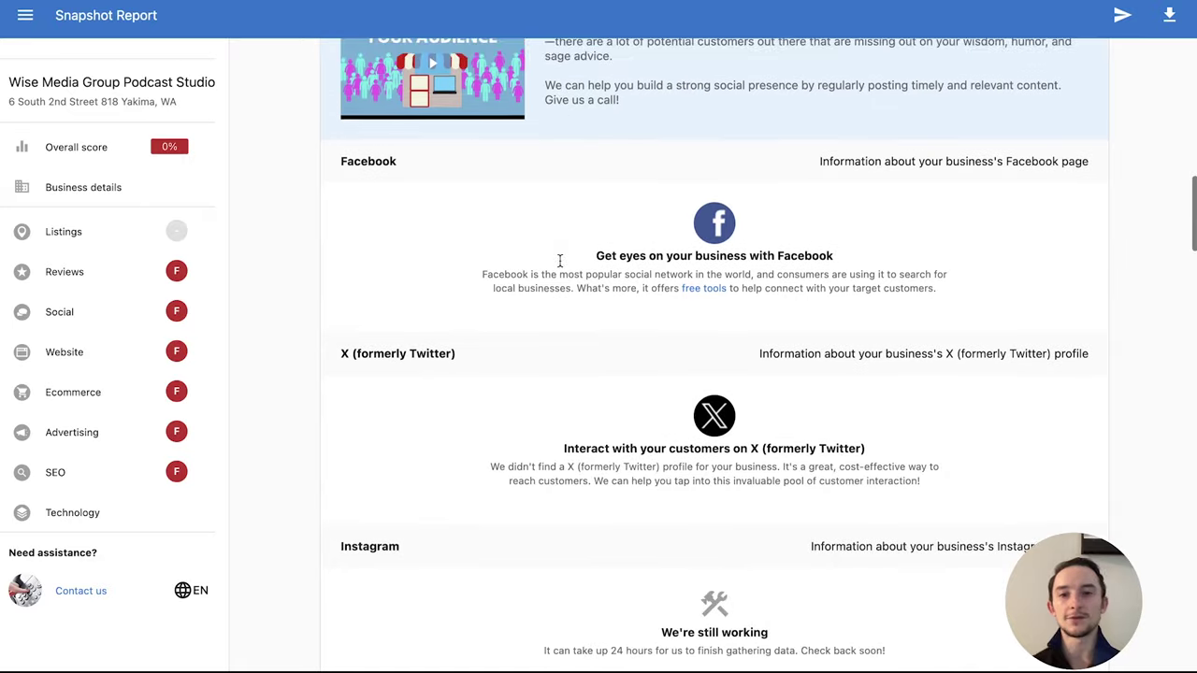
{"action": "scroll", "coordinate": [559, 262], "scroll_direction": "down", "scroll_amount": 5}
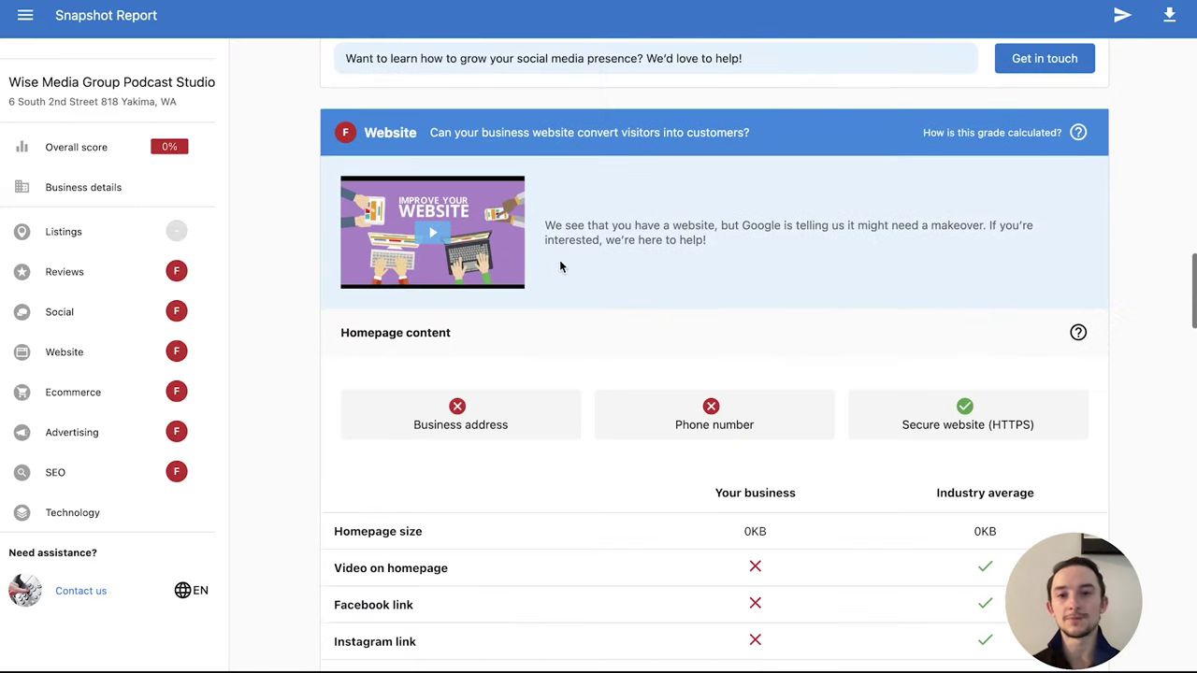
{"action": "scroll", "coordinate": [603, 259], "scroll_direction": "down", "scroll_amount": 1}
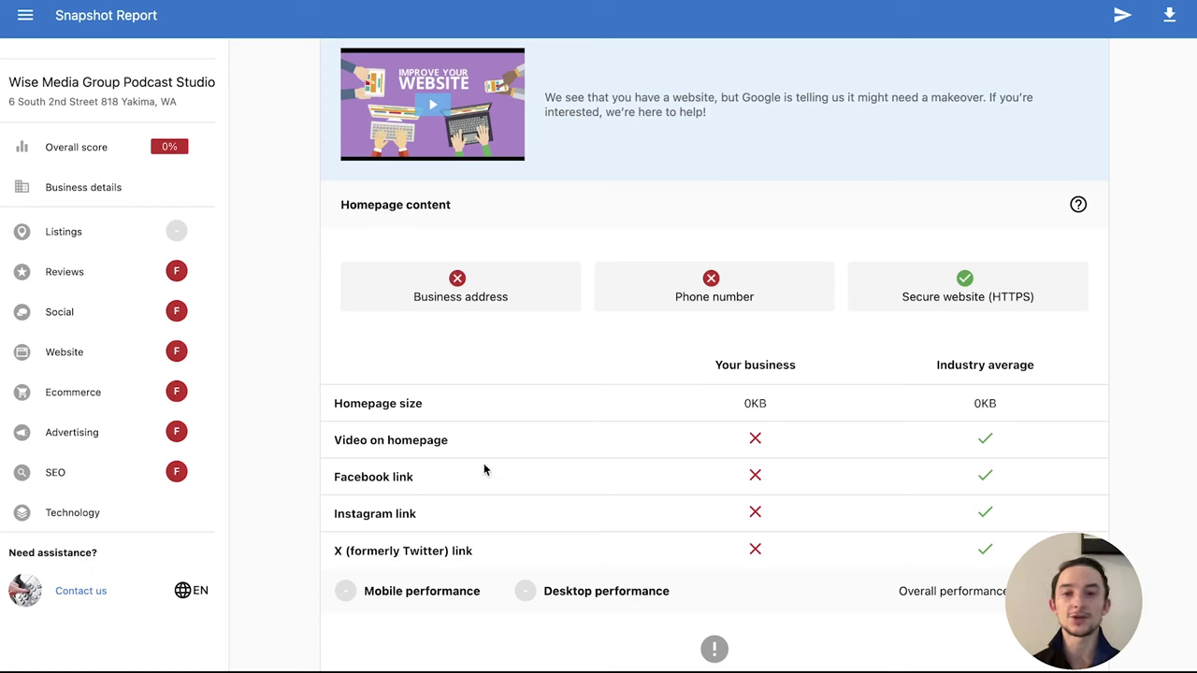
{"action": "scroll", "coordinate": [524, 502], "scroll_direction": "down", "scroll_amount": 3}
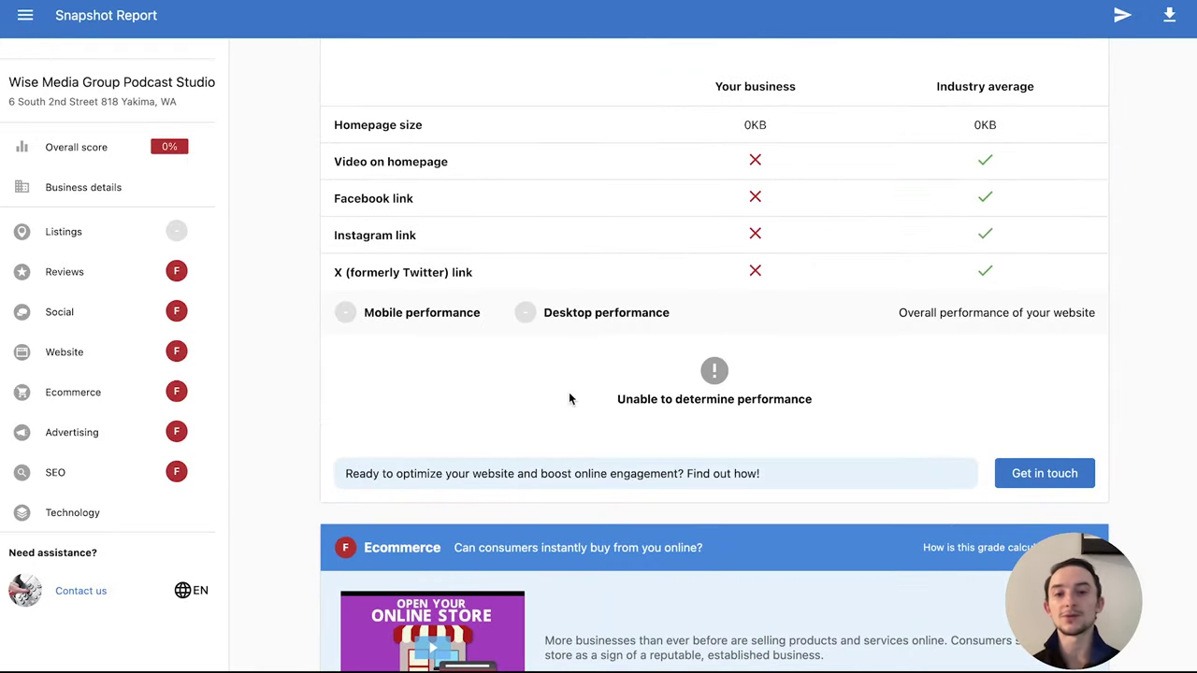
Step: Review the report's Ecommerce checklist, Advertising section and SEO keyword data, then go back up through the report
{"action": "scroll", "coordinate": [569, 400], "scroll_direction": "down", "scroll_amount": 2}
{"action": "scroll", "coordinate": [283, 298], "scroll_direction": "down", "scroll_amount": 2}
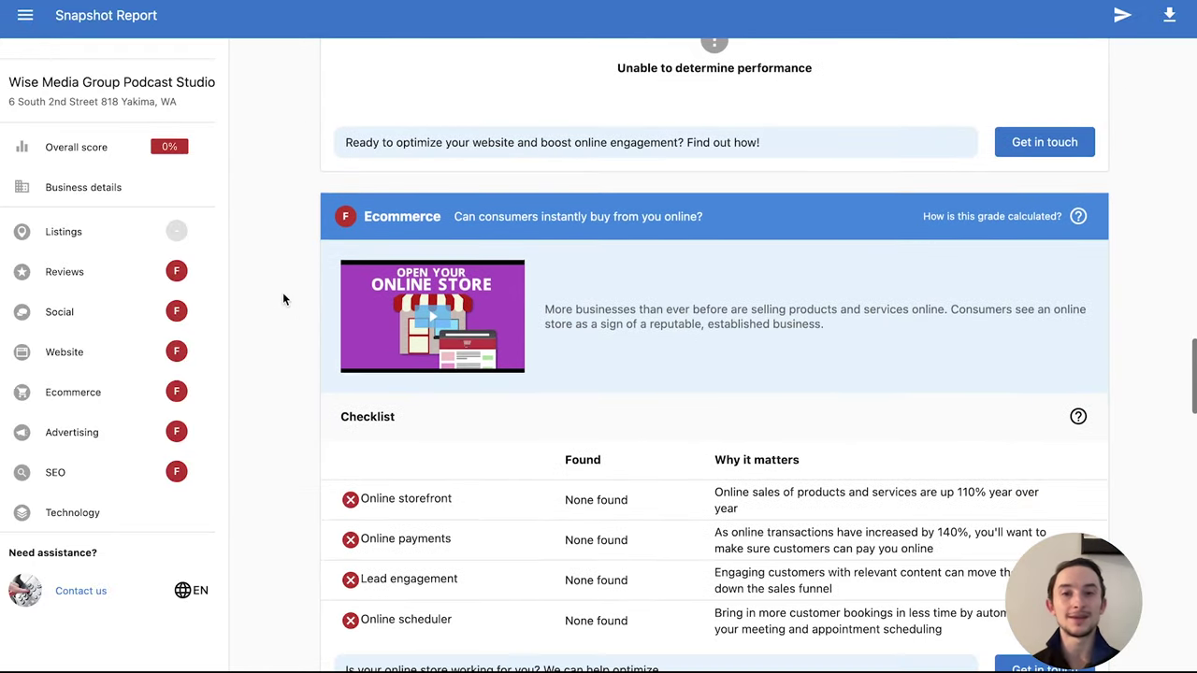
{"action": "scroll", "coordinate": [284, 295], "scroll_direction": "down", "scroll_amount": 1}
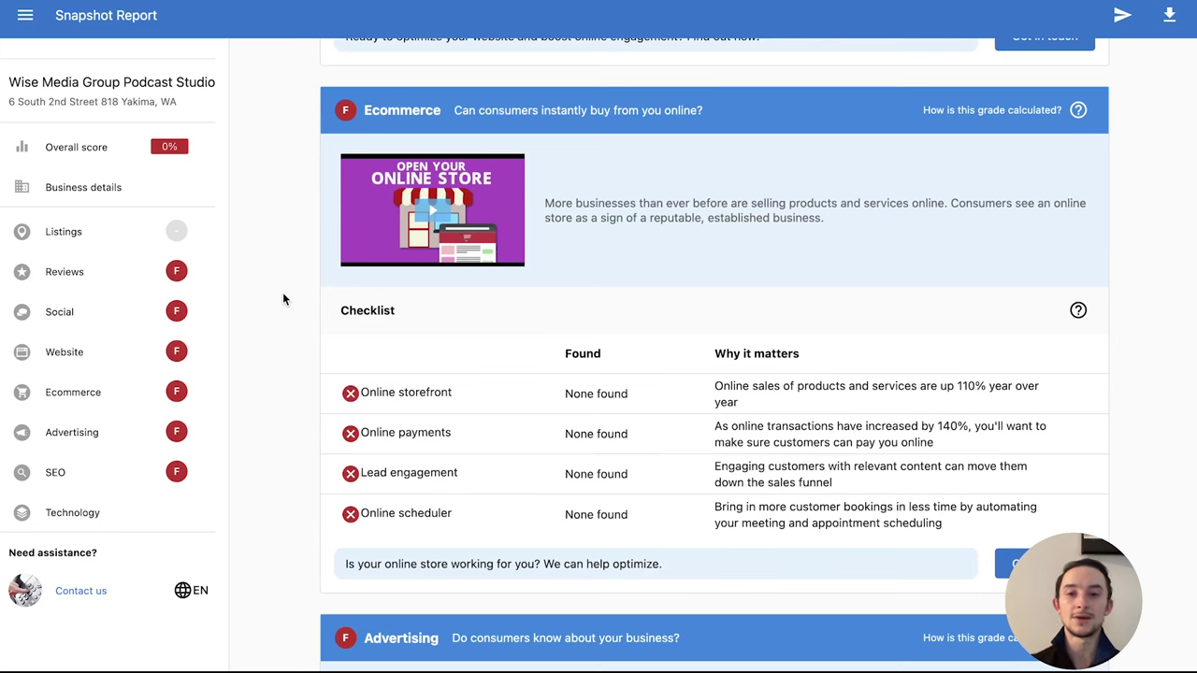
{"action": "scroll", "coordinate": [283, 295], "scroll_direction": "down", "scroll_amount": 5}
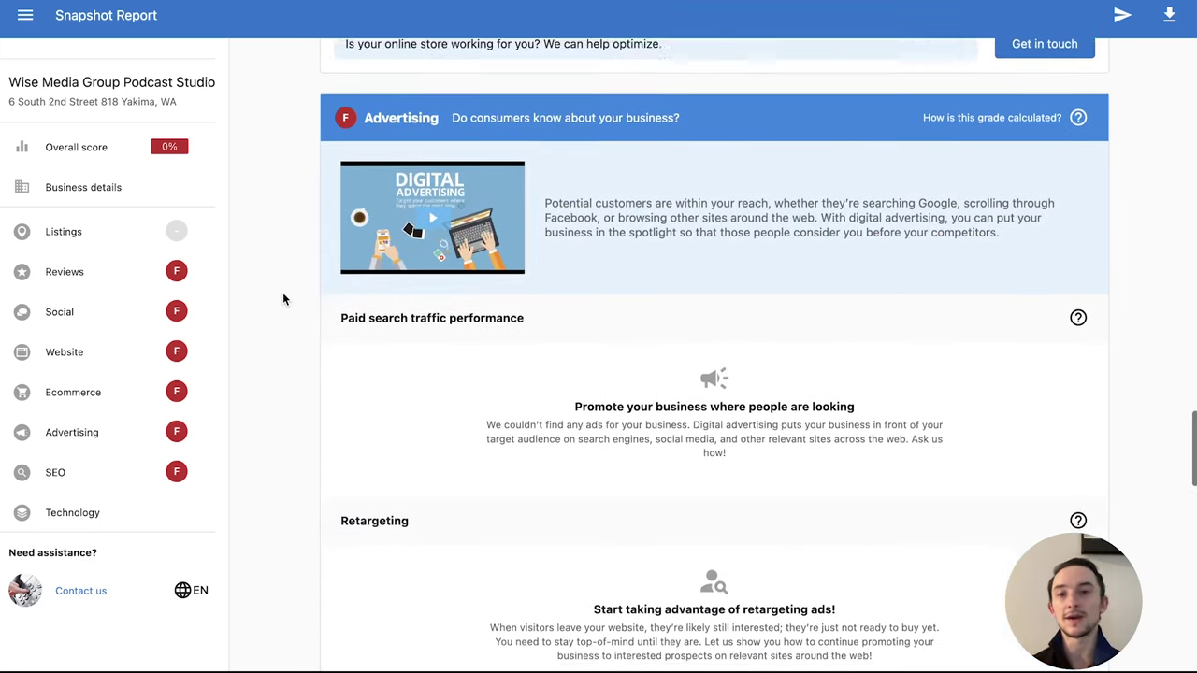
{"action": "scroll", "coordinate": [284, 299], "scroll_direction": "down", "scroll_amount": 7}
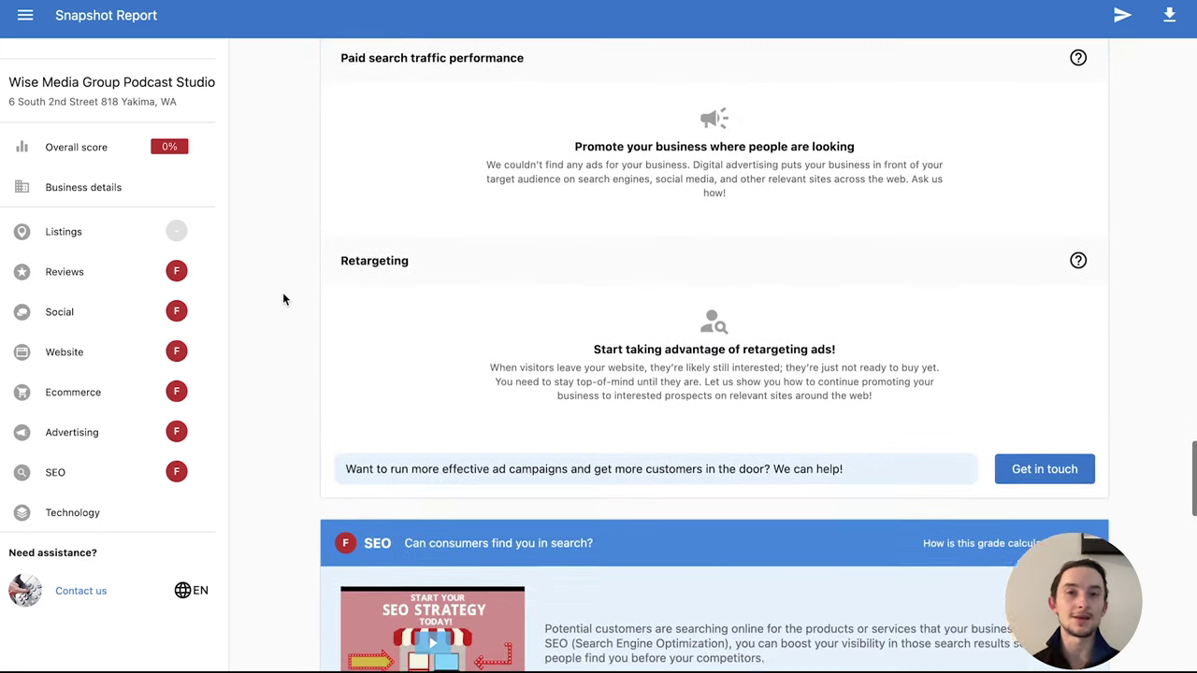
{"action": "scroll", "coordinate": [284, 299], "scroll_direction": "down", "scroll_amount": 3}
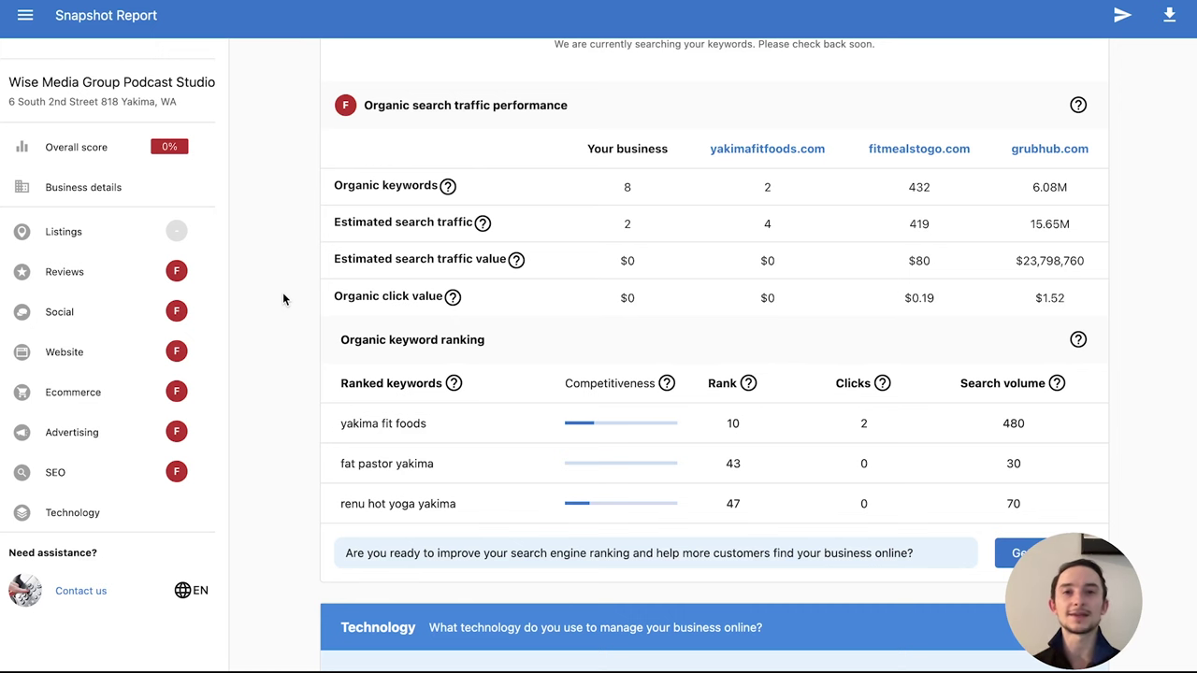
{"action": "scroll", "coordinate": [283, 298], "scroll_direction": "up", "scroll_amount": 6}
{"action": "scroll", "coordinate": [283, 299], "scroll_direction": "up", "scroll_amount": 20}
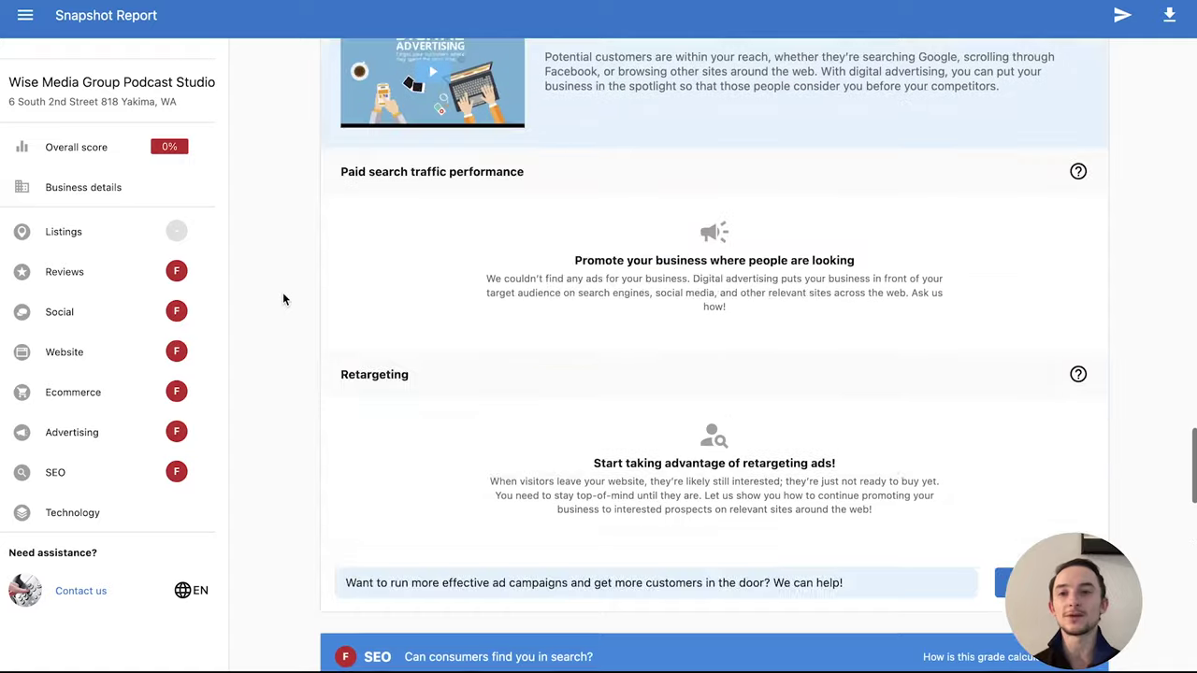
{"action": "scroll", "coordinate": [284, 298], "scroll_direction": "up", "scroll_amount": 8}
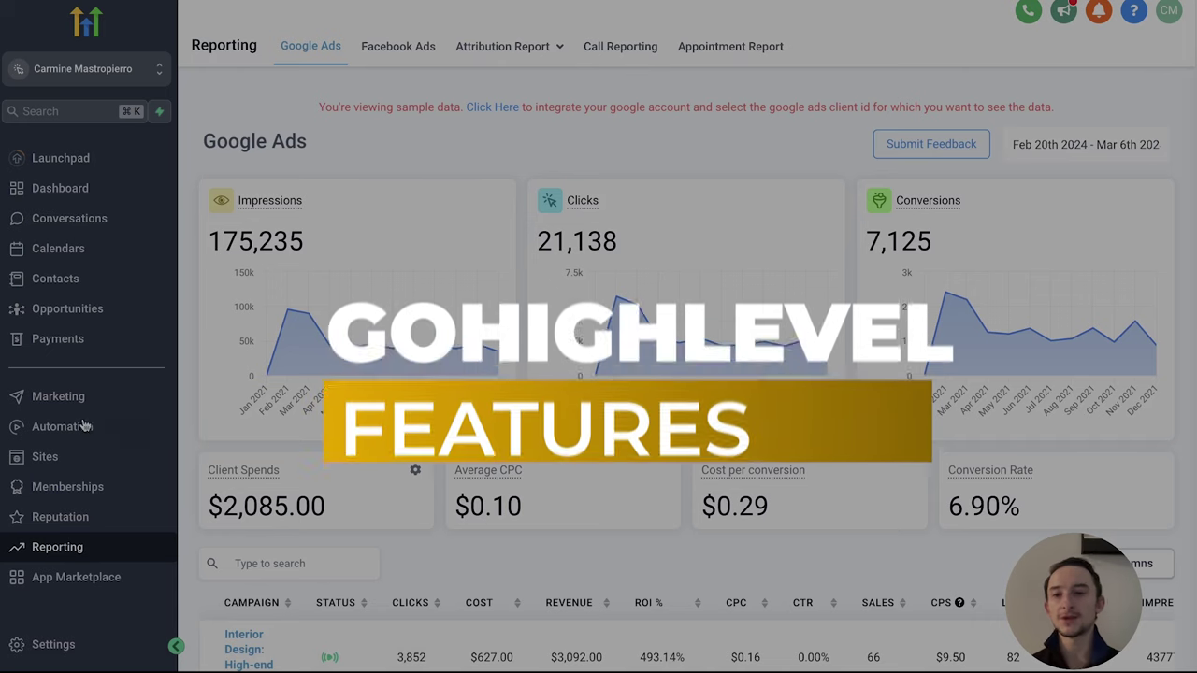
Step: Switch to HighLevel, open Reporting, and examine the Google Ads metrics and campaign table
{"action": "left_click", "coordinate": [67, 544]}
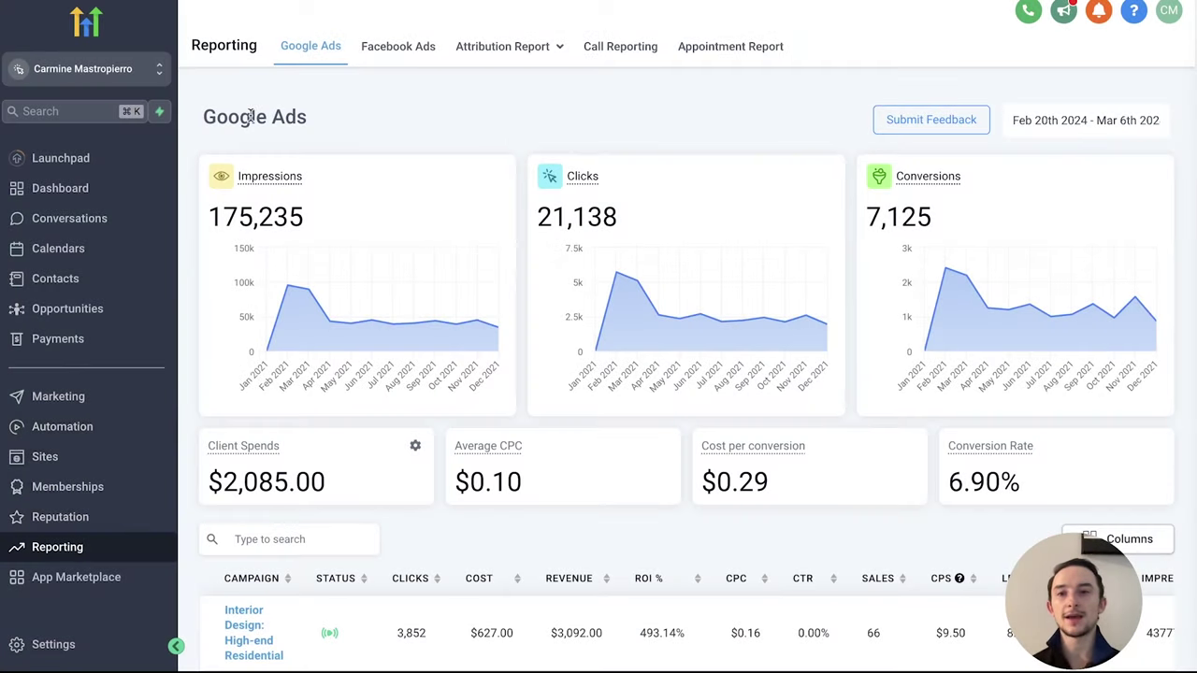
{"action": "scroll", "coordinate": [483, 131], "scroll_direction": "down", "scroll_amount": 2}
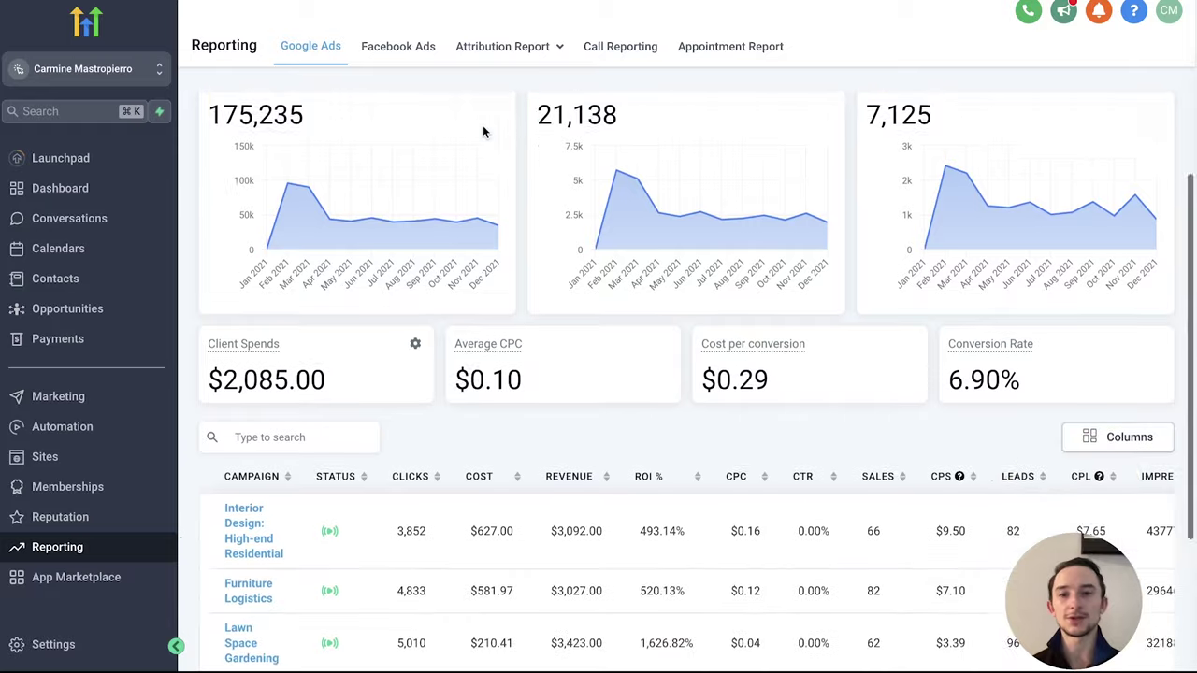
{"action": "scroll", "coordinate": [642, 350], "scroll_direction": "down", "scroll_amount": 2}
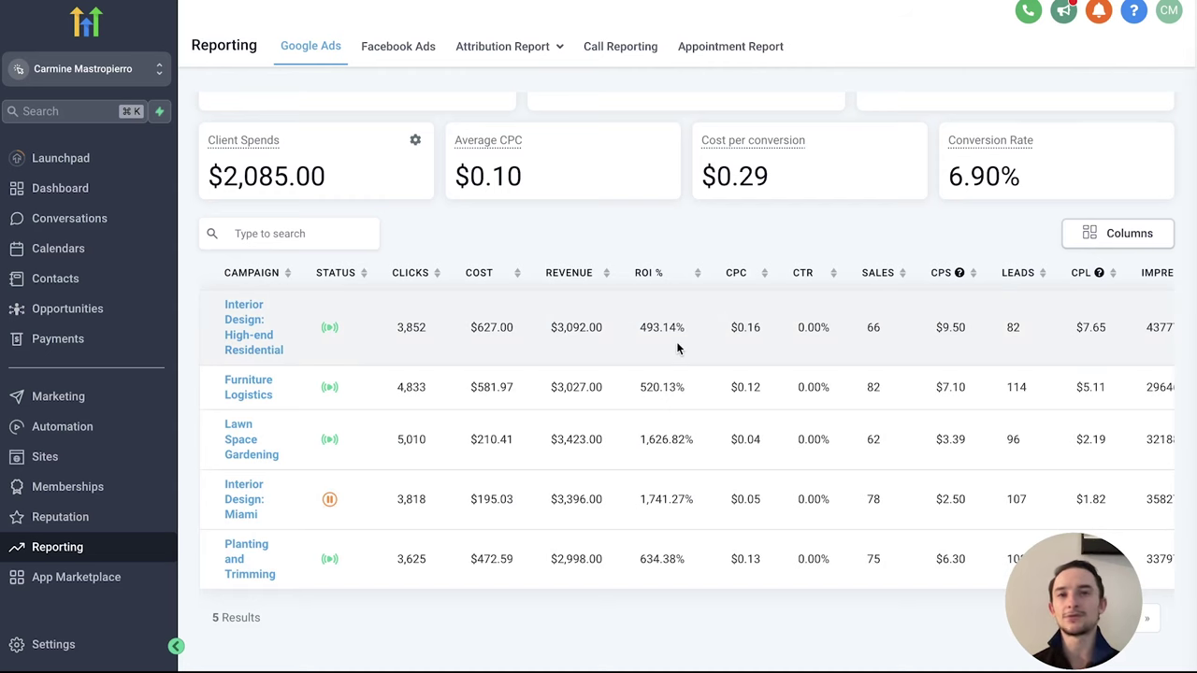
{"action": "scroll", "coordinate": [676, 341], "scroll_direction": "up", "scroll_amount": 1}
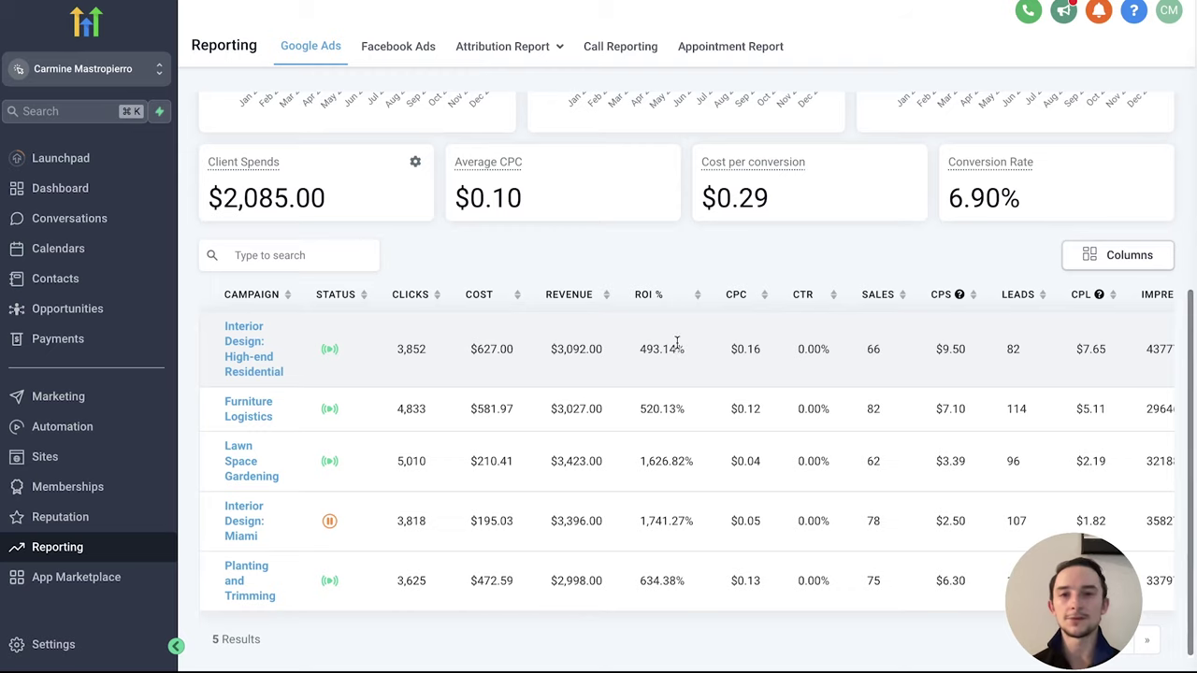
Step: Review the Google Ads impressions, clicks and conversions charts together with the cost figures and campaign table
{"action": "scroll", "coordinate": [676, 344], "scroll_direction": "up", "scroll_amount": 5}
{"action": "scroll", "coordinate": [676, 344], "scroll_direction": "down", "scroll_amount": 3}
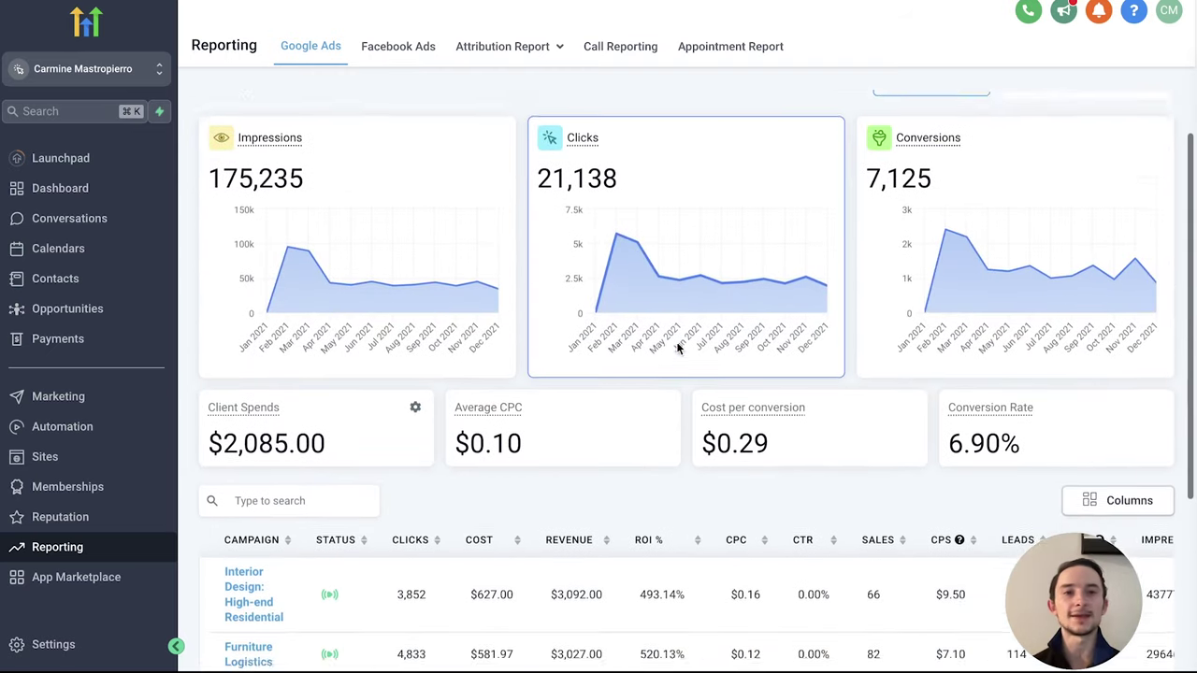
{"action": "scroll", "coordinate": [678, 348], "scroll_direction": "down", "scroll_amount": 2}
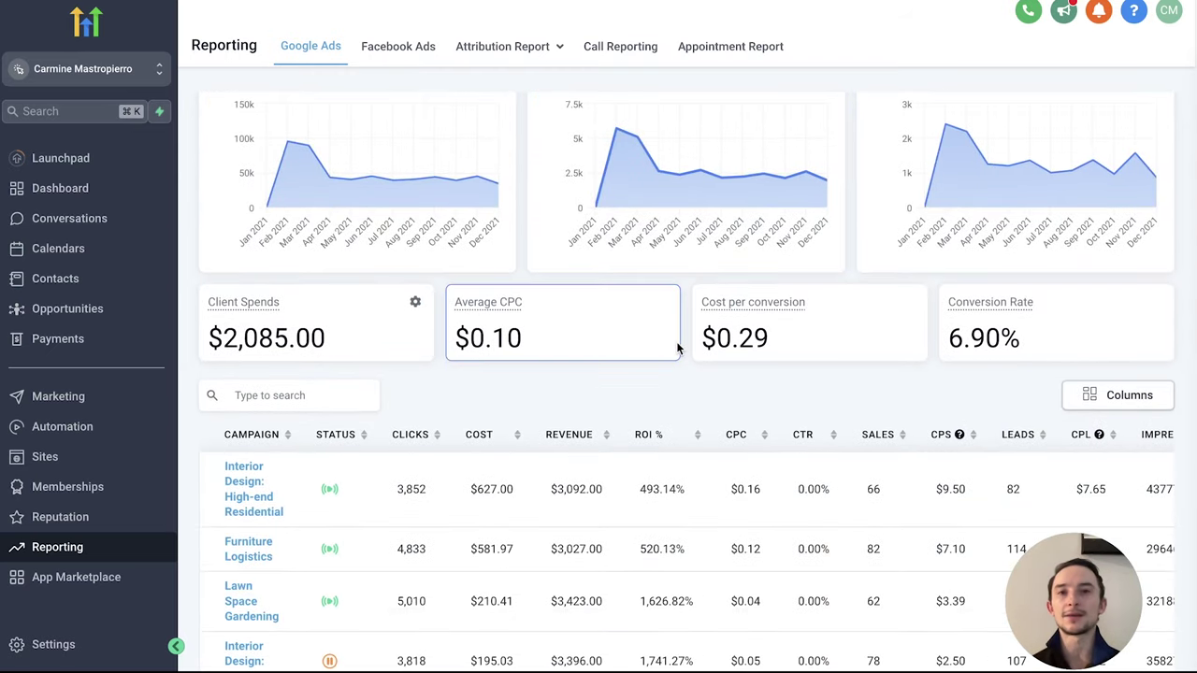
{"action": "scroll", "coordinate": [677, 348], "scroll_direction": "up", "scroll_amount": 3}
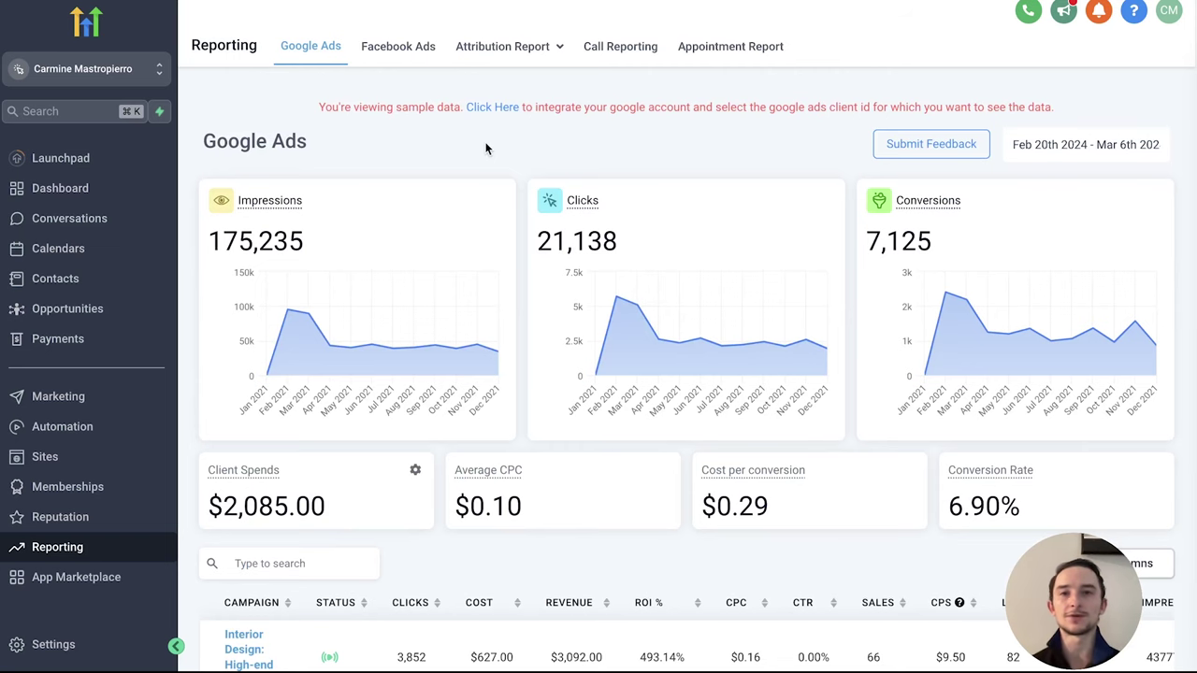
Step: Open the Facebook Ads report and examine its charts, cost figures and the campaign table's further columns
{"action": "left_click", "coordinate": [391, 47]}
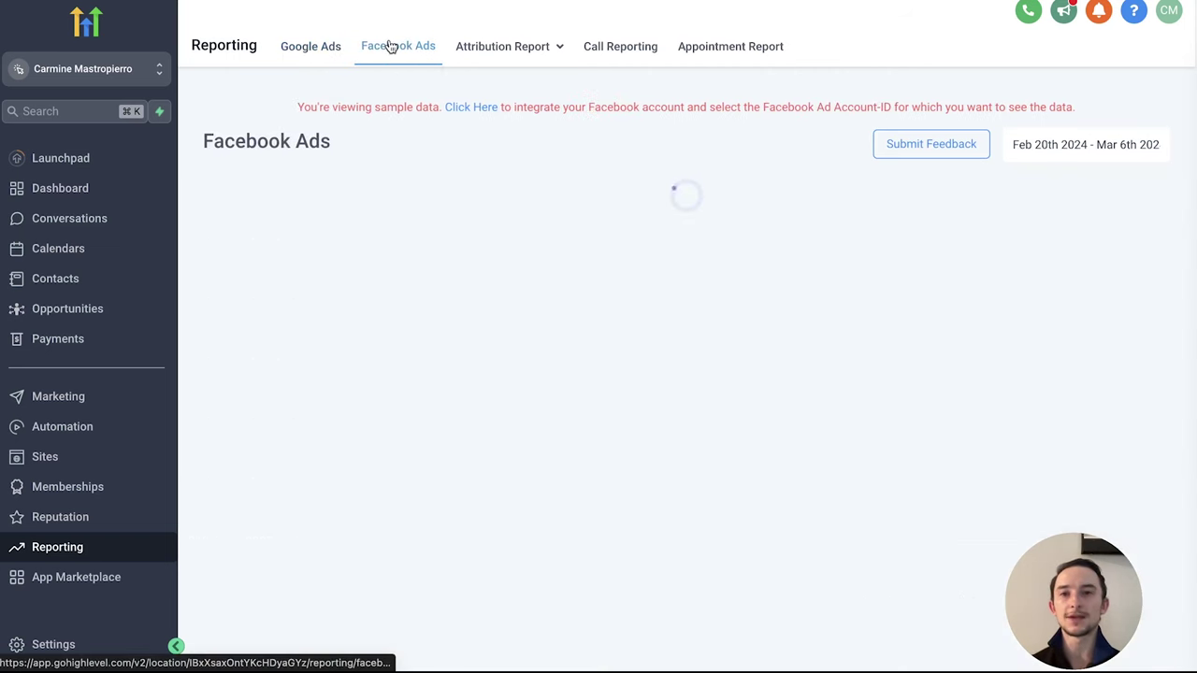
{"action": "scroll", "coordinate": [513, 121], "scroll_direction": "down", "scroll_amount": 1}
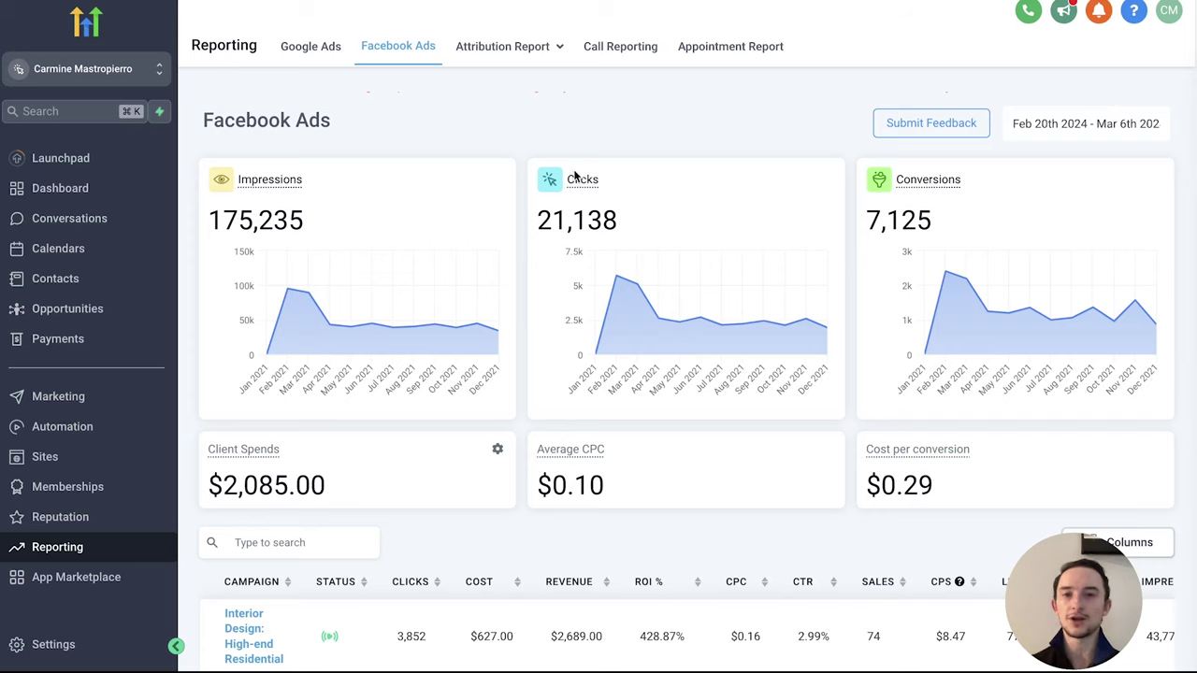
{"action": "scroll", "coordinate": [668, 263], "scroll_direction": "down", "scroll_amount": 3}
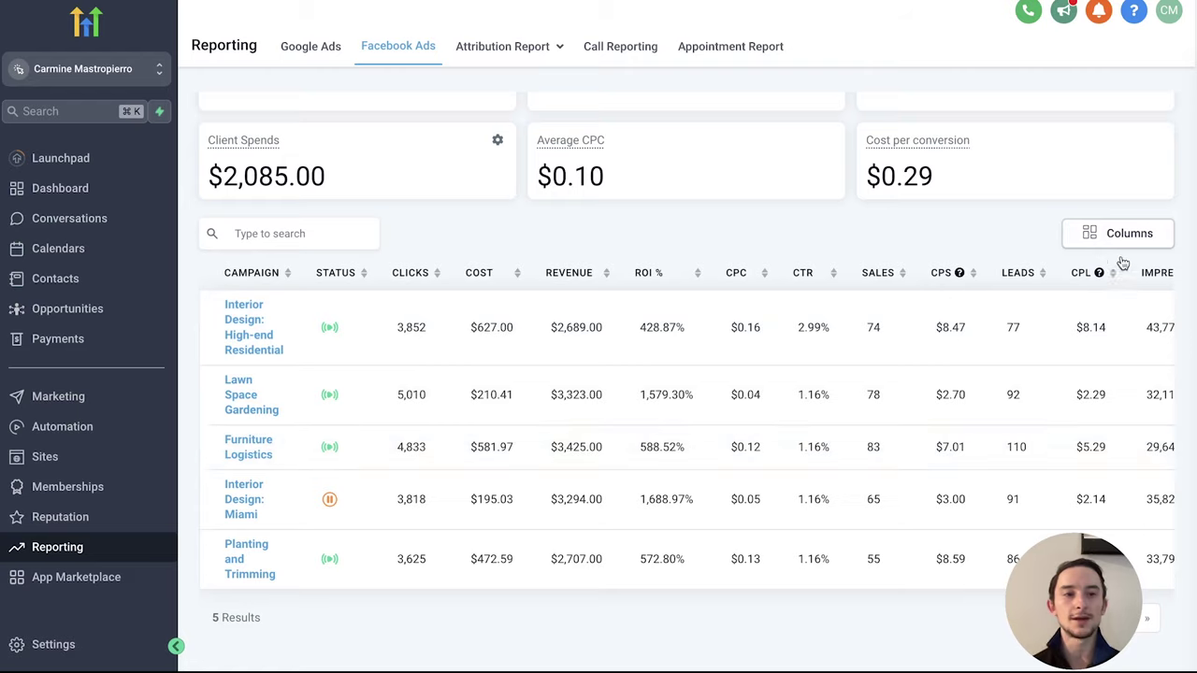
{"action": "scroll", "coordinate": [890, 347], "scroll_direction": "right", "scroll_amount": 2}
{"action": "scroll", "coordinate": [891, 347], "scroll_direction": "up", "scroll_amount": 4}
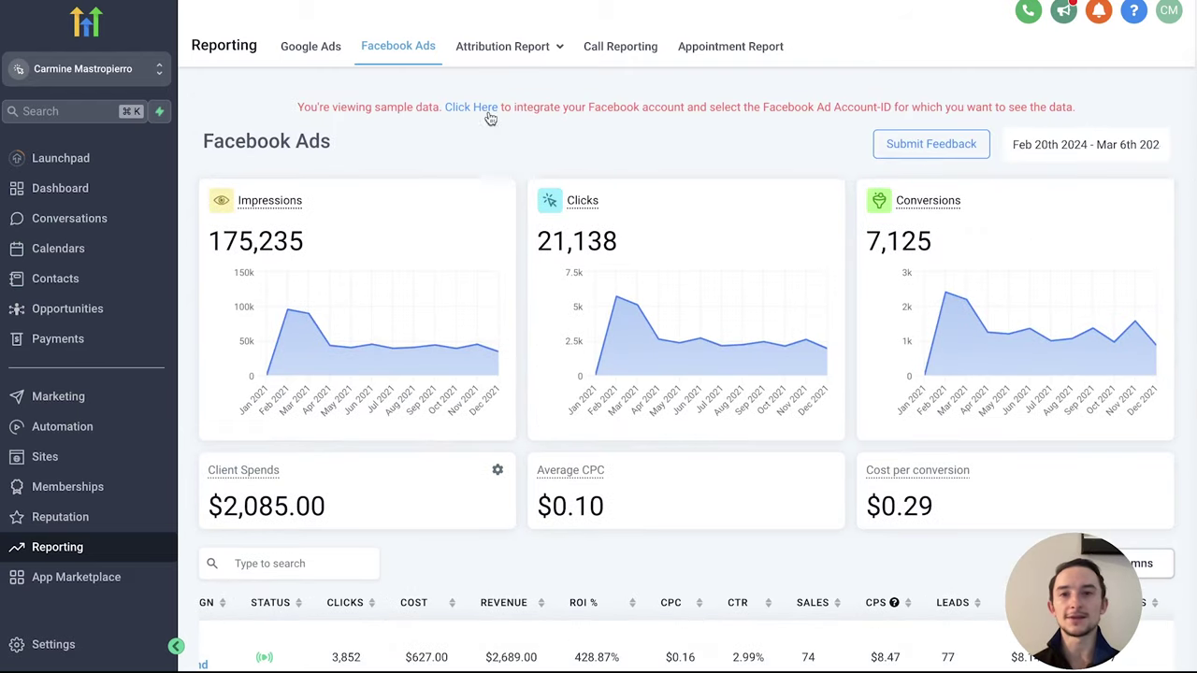
Step: Open Call Reporting and review the call status charts, top call sources and the list of all calls
{"action": "left_click", "coordinate": [617, 46]}
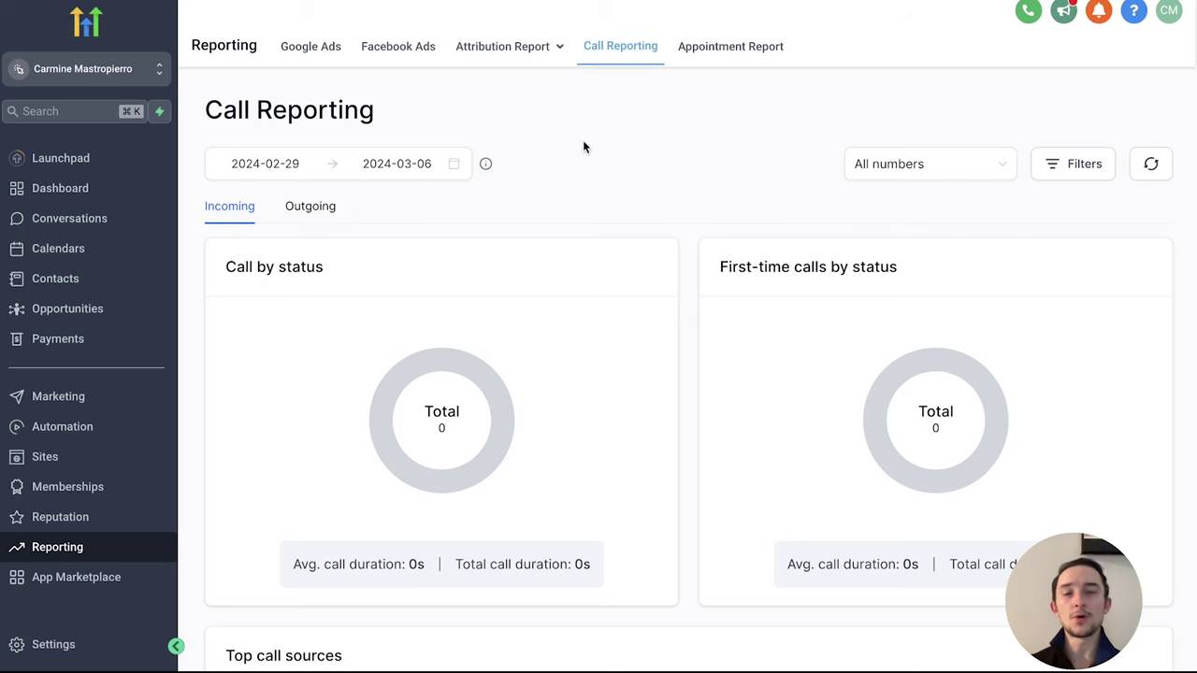
{"action": "scroll", "coordinate": [583, 146], "scroll_direction": "down", "scroll_amount": 1}
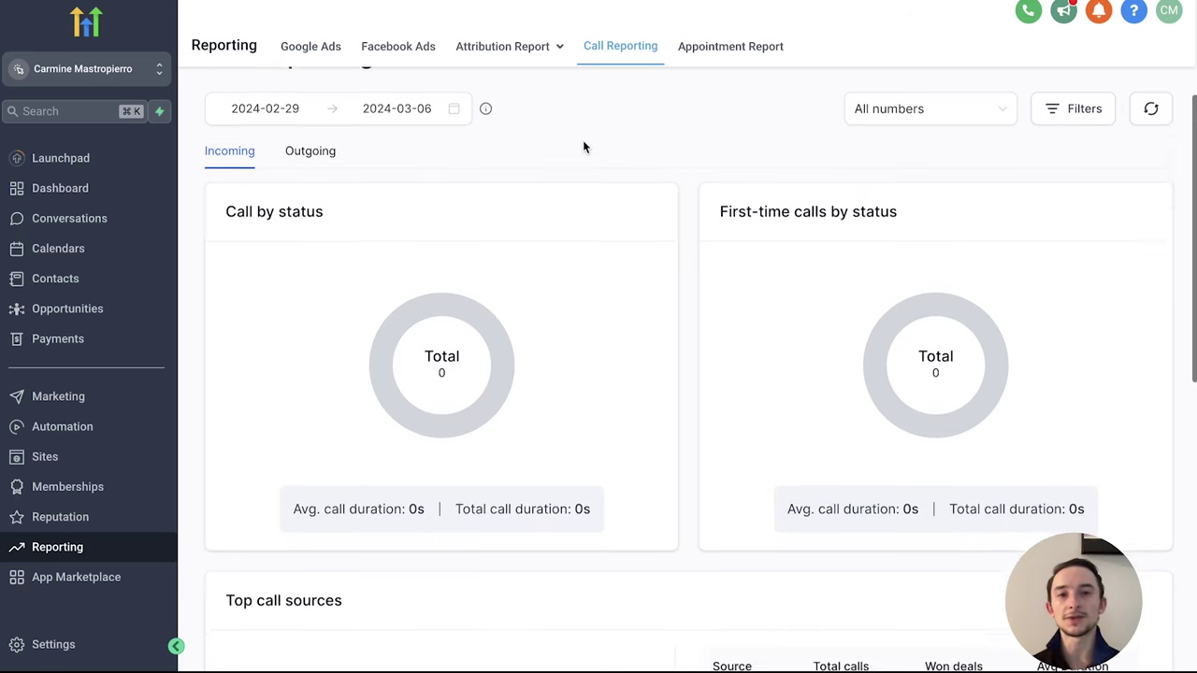
{"action": "scroll", "coordinate": [583, 147], "scroll_direction": "down", "scroll_amount": 1}
{"action": "scroll", "coordinate": [636, 299], "scroll_direction": "down", "scroll_amount": 8}
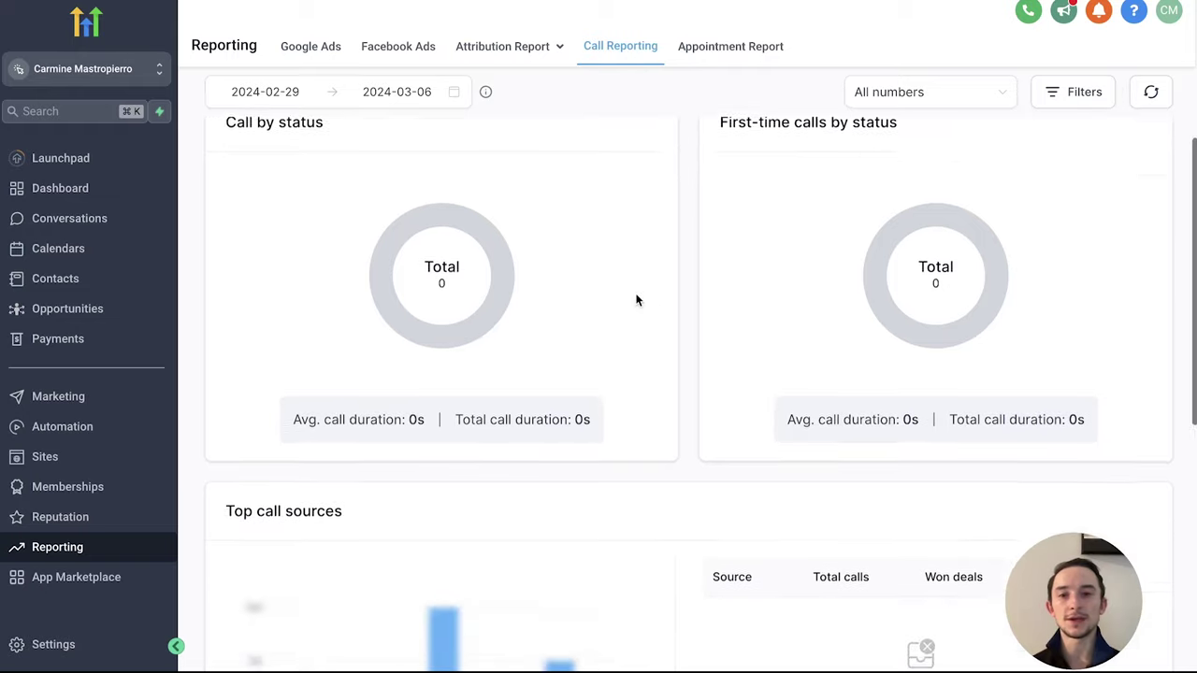
{"action": "scroll", "coordinate": [636, 299], "scroll_direction": "up", "scroll_amount": 1}
{"action": "scroll", "coordinate": [636, 299], "scroll_direction": "down", "scroll_amount": 3}
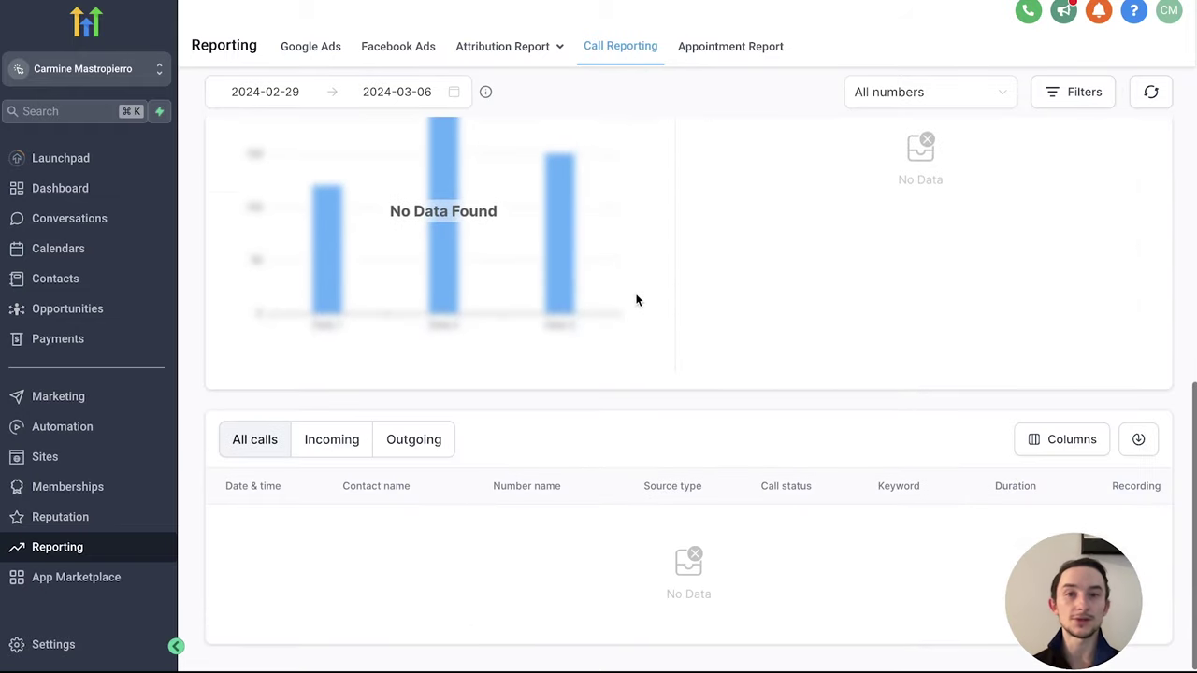
{"action": "scroll", "coordinate": [635, 300], "scroll_direction": "up", "scroll_amount": 12}
Step: View the Appointment Report and open the Attribution Report
{"action": "left_click", "coordinate": [731, 46]}
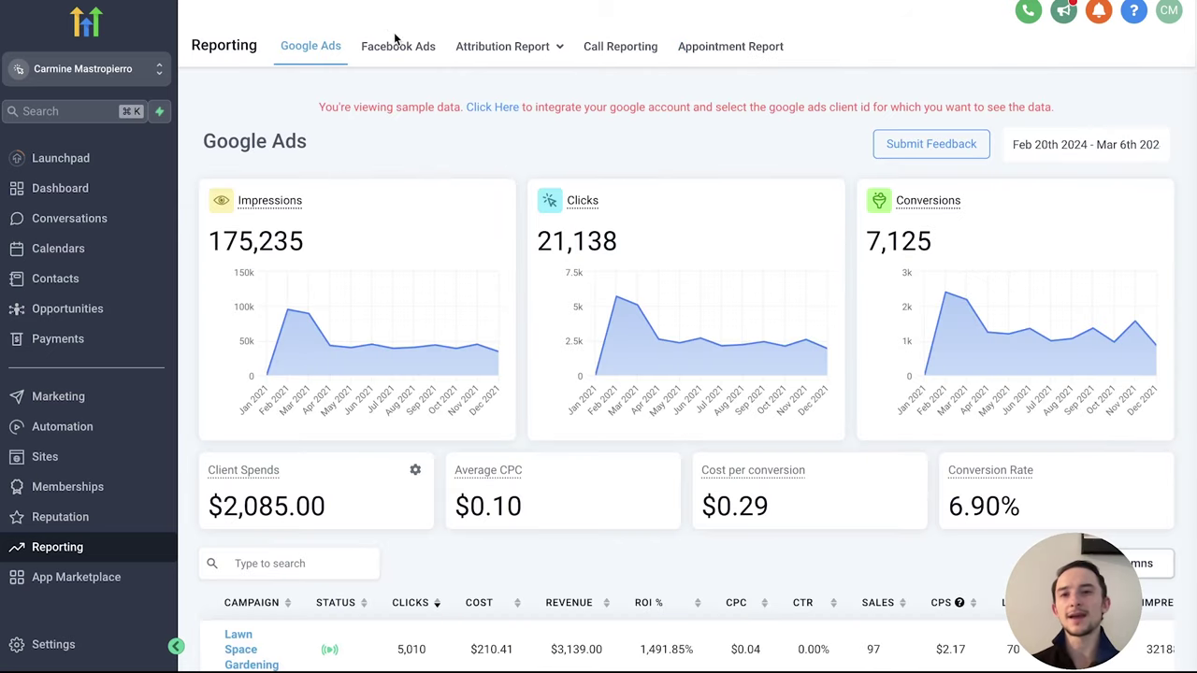
{"action": "left_click", "coordinate": [533, 52]}
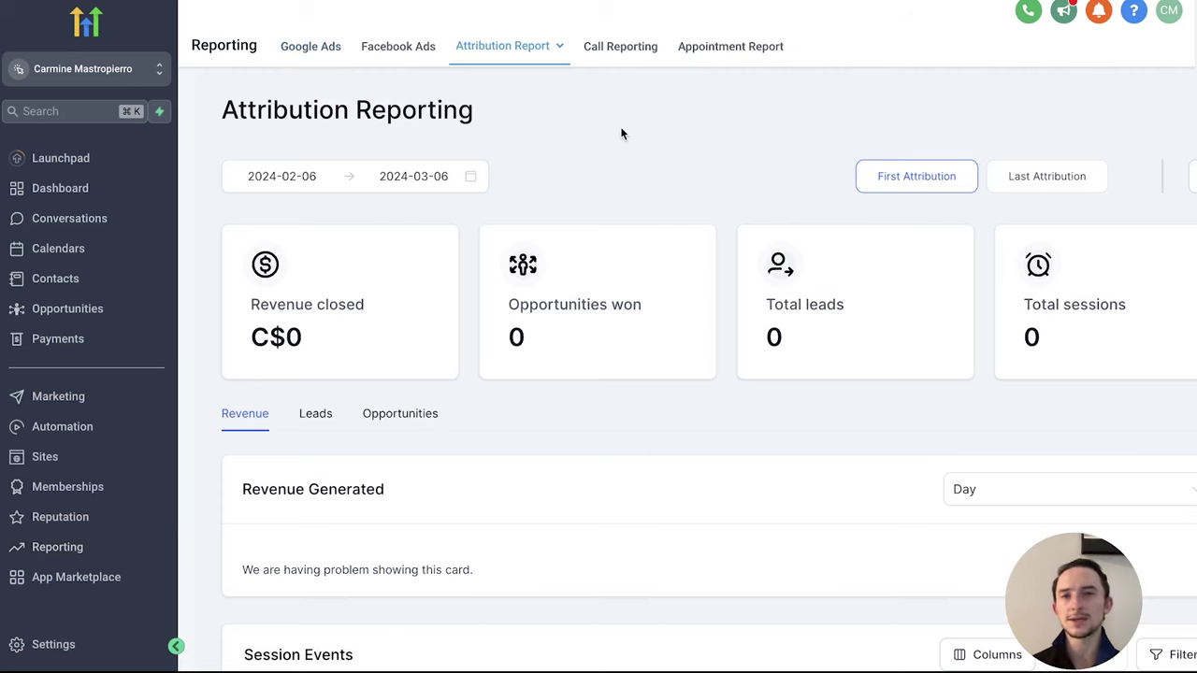